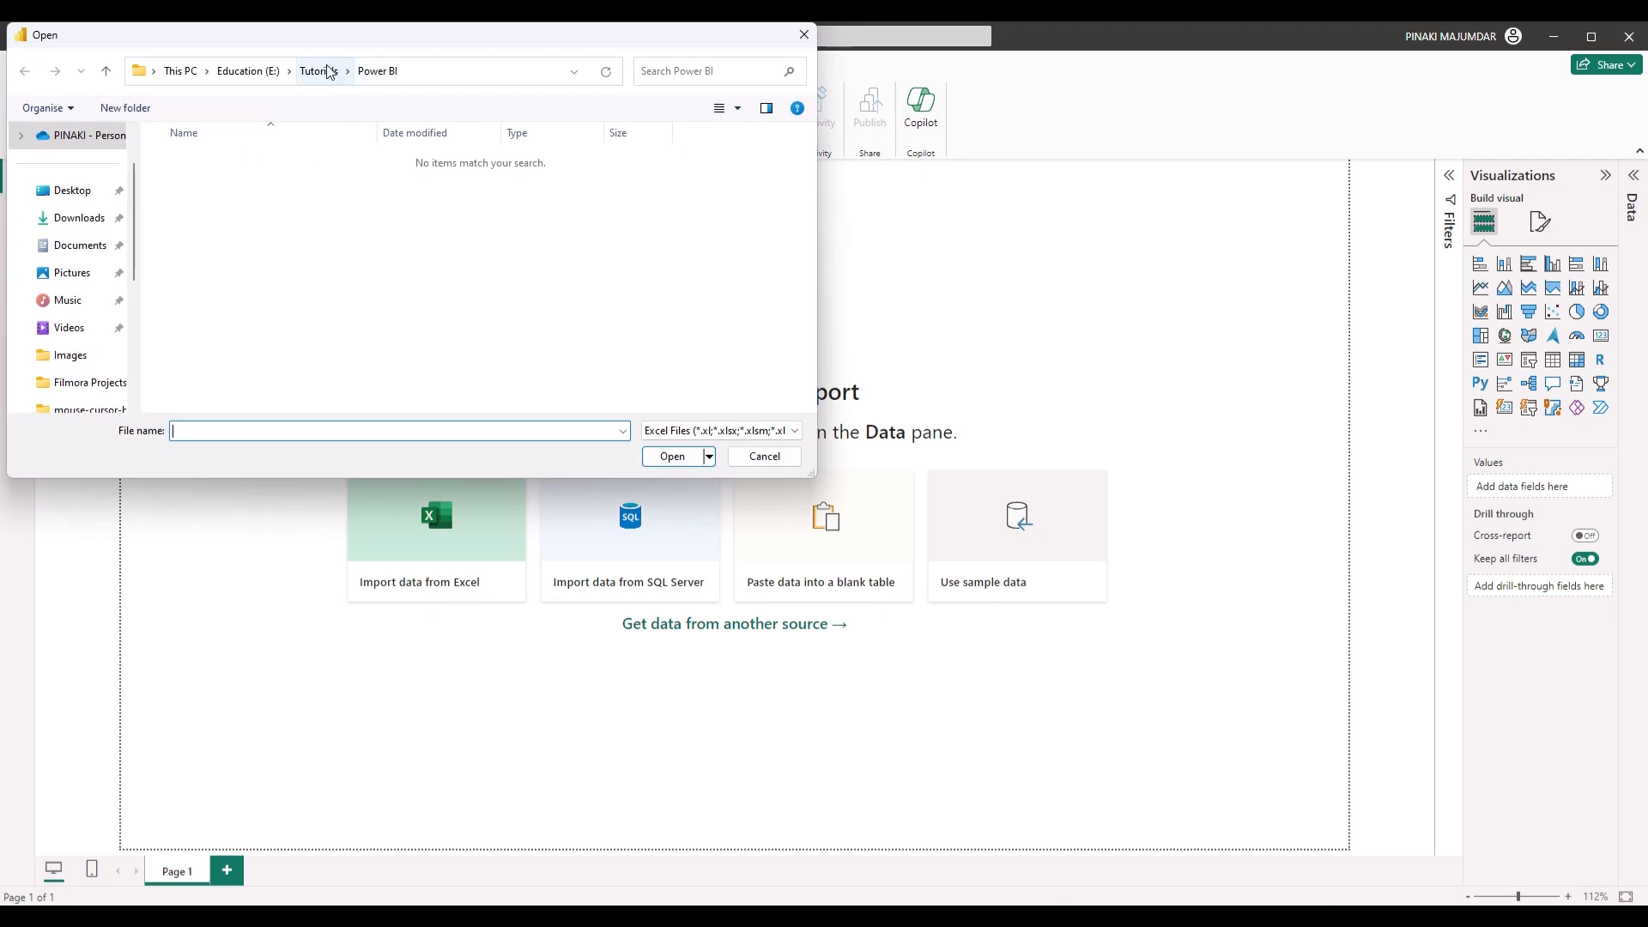
# Open AdventureWorks Sales.xlsx from the E:\Tutorials\Data folder as the Excel data source.
pyautogui.hotkey('alt', 'Tab')
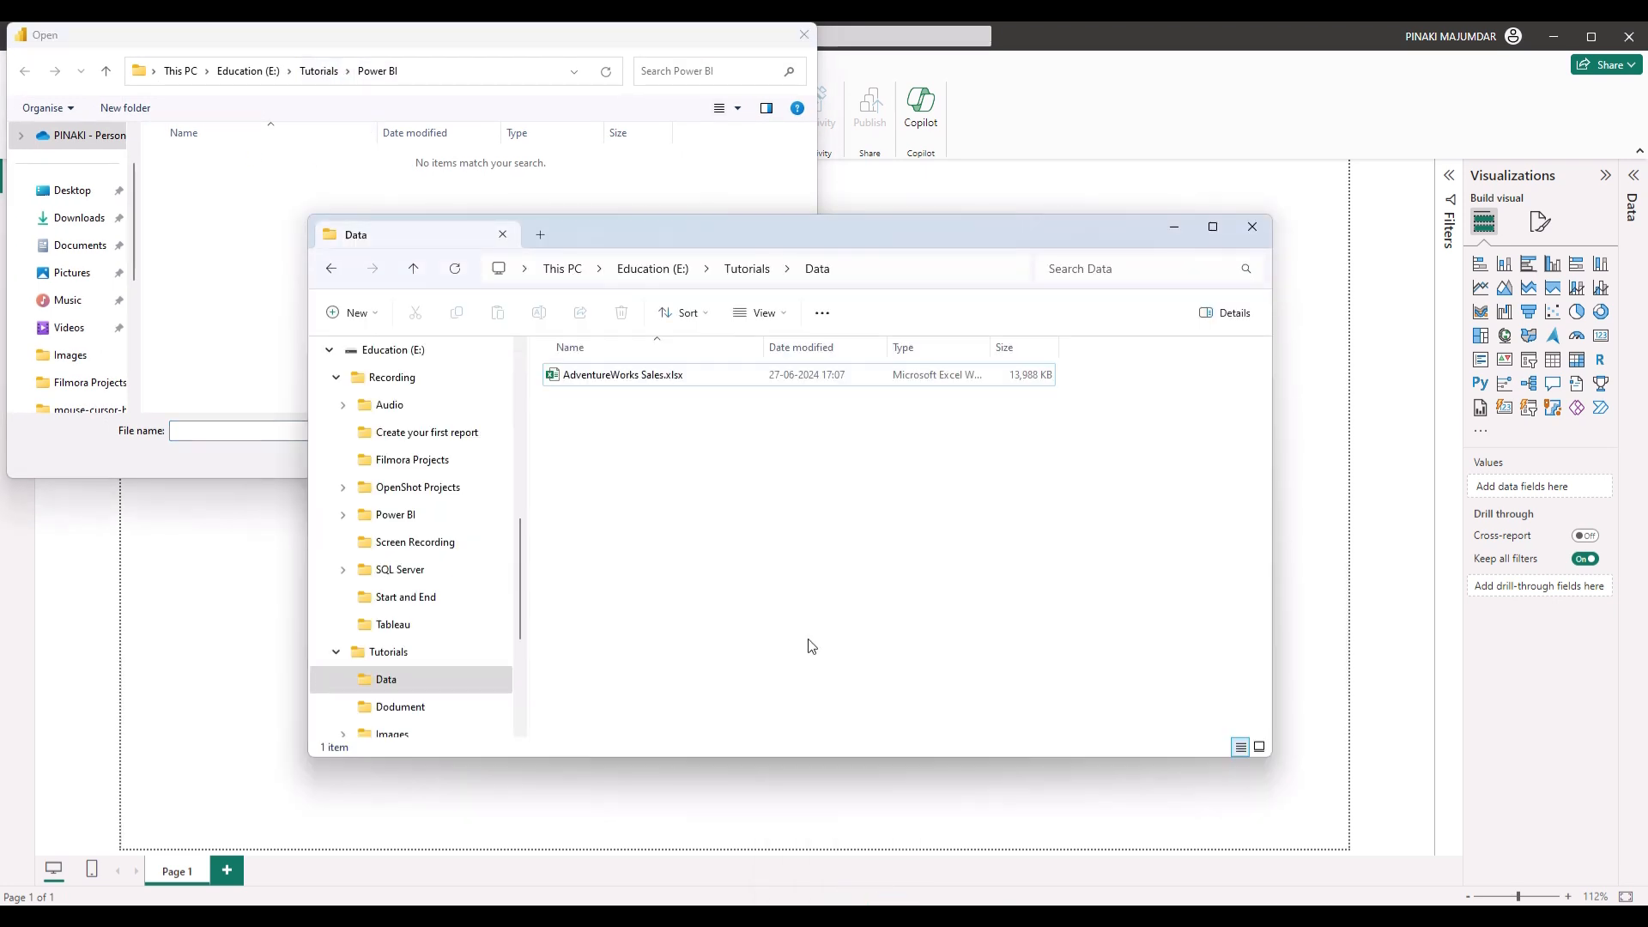
pyautogui.click(872, 269)
pyautogui.hotkey('ctrl', 'c')
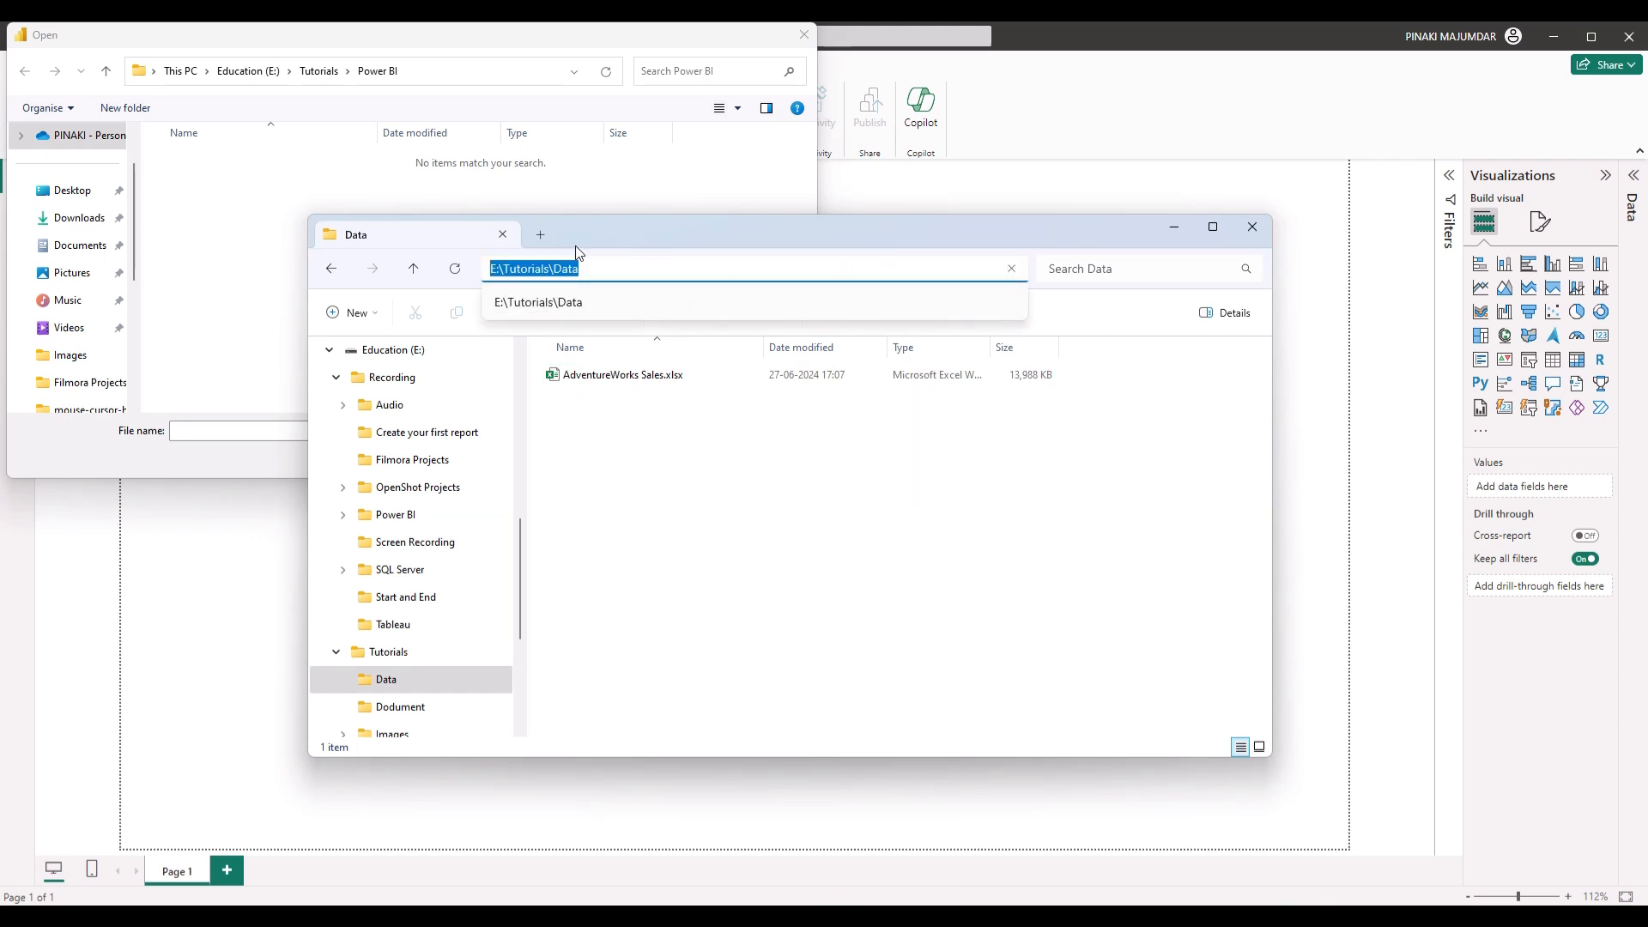
pyautogui.click(254, 243)
pyautogui.click(270, 432)
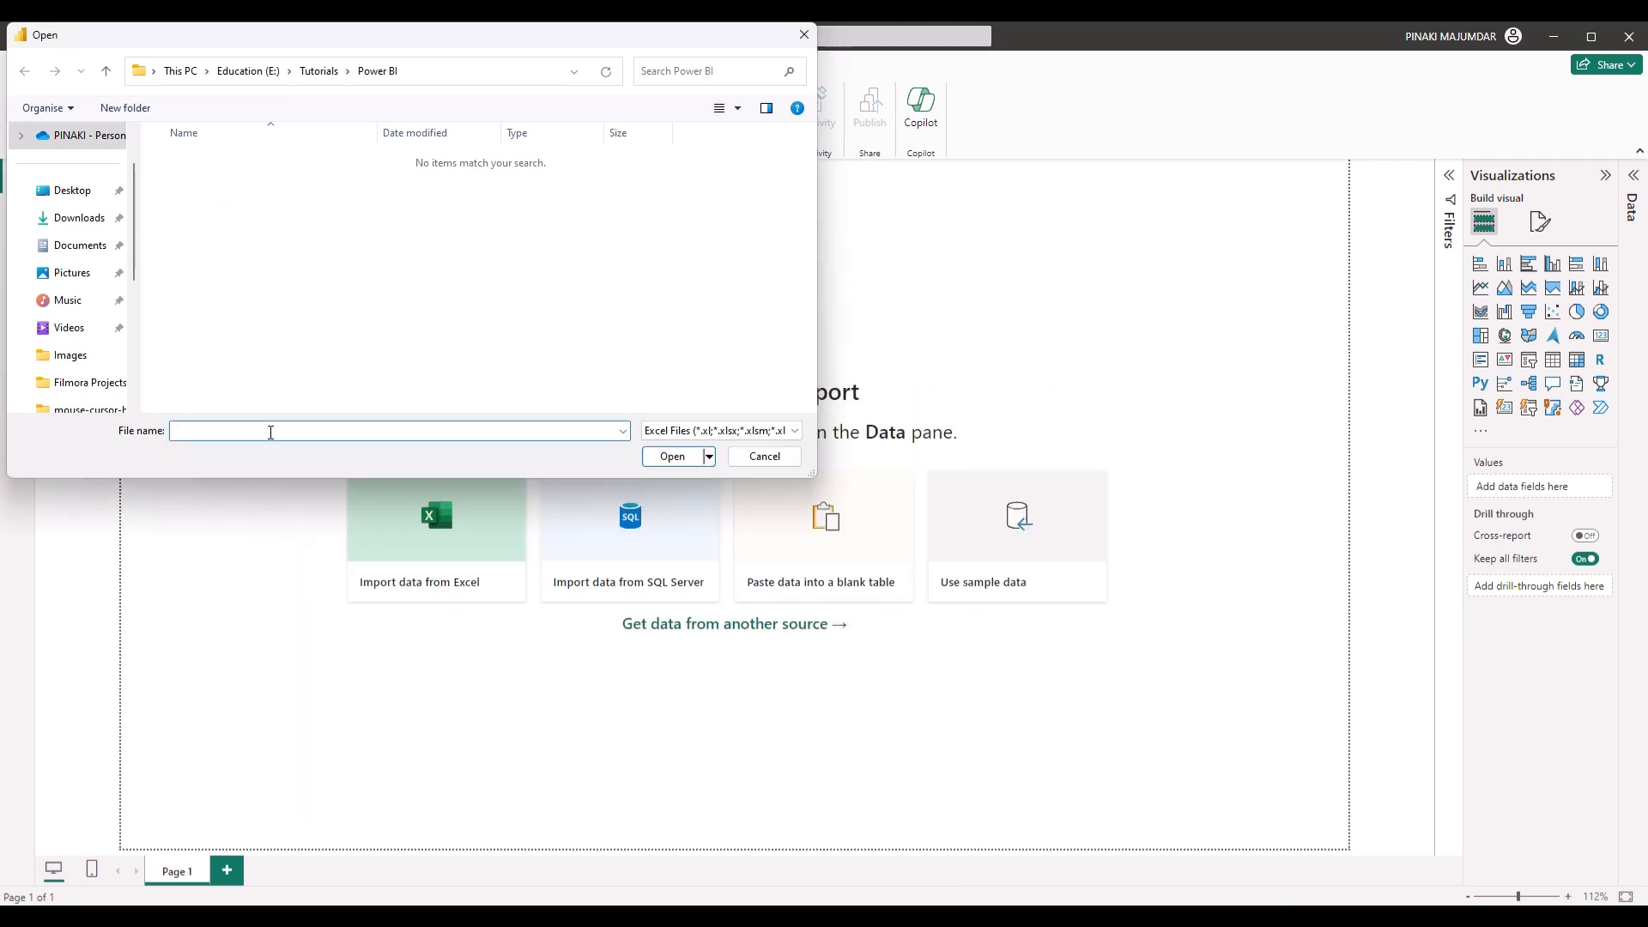
pyautogui.hotkey('ctrl', 'v')
pyautogui.press('Return')
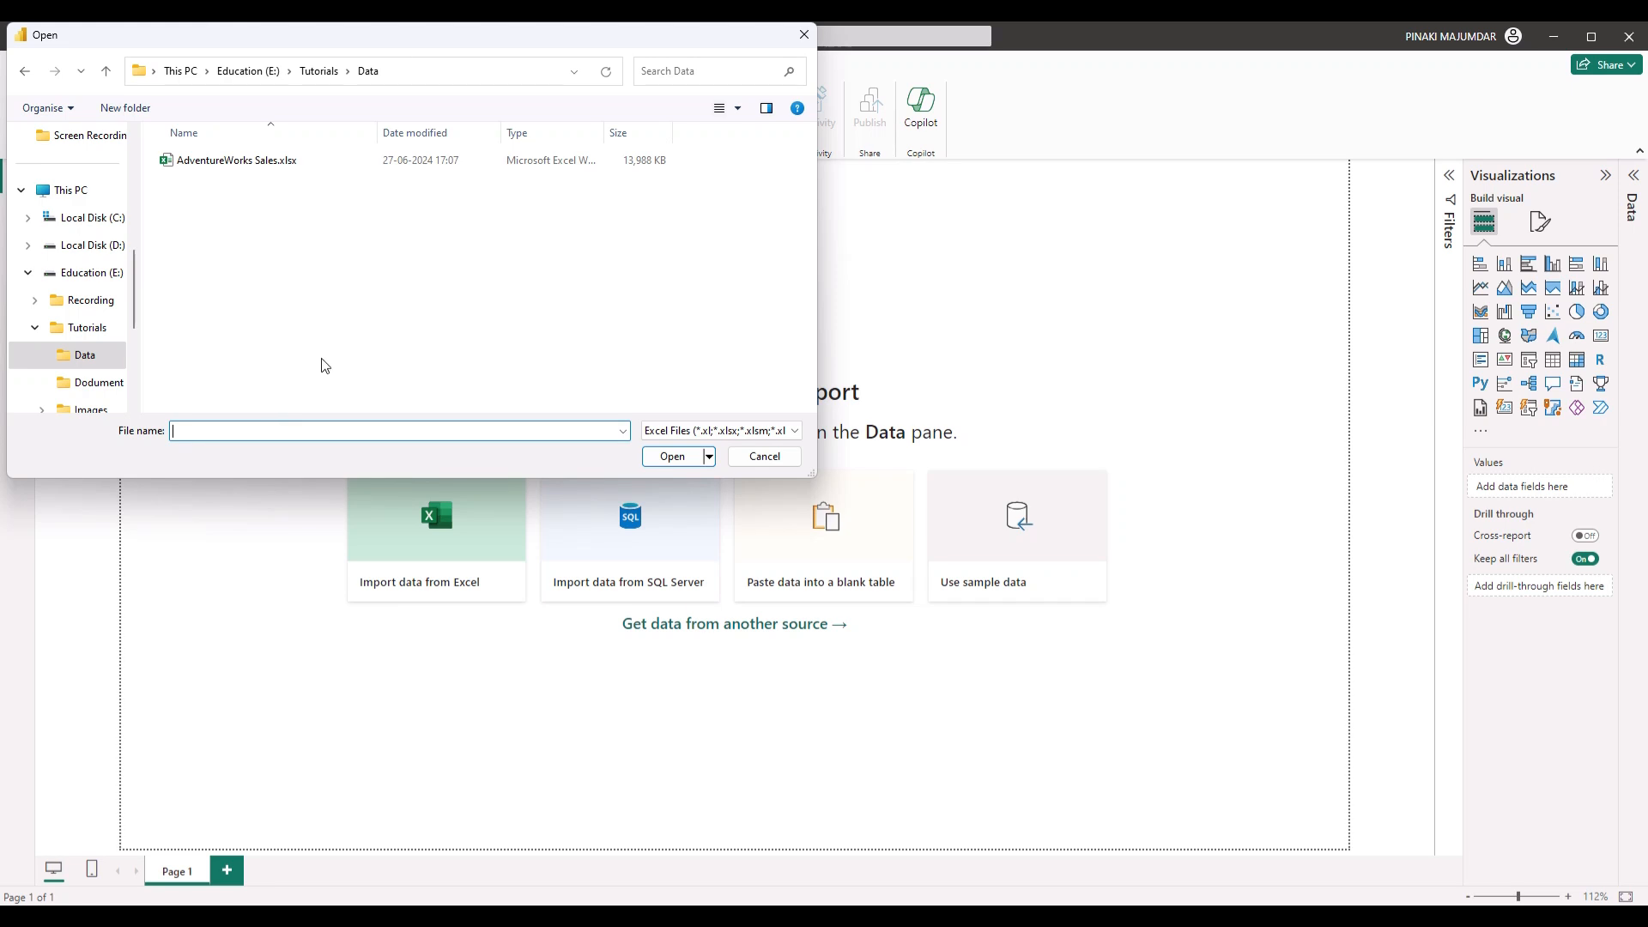
pyautogui.click(234, 163)
pyautogui.click(669, 460)
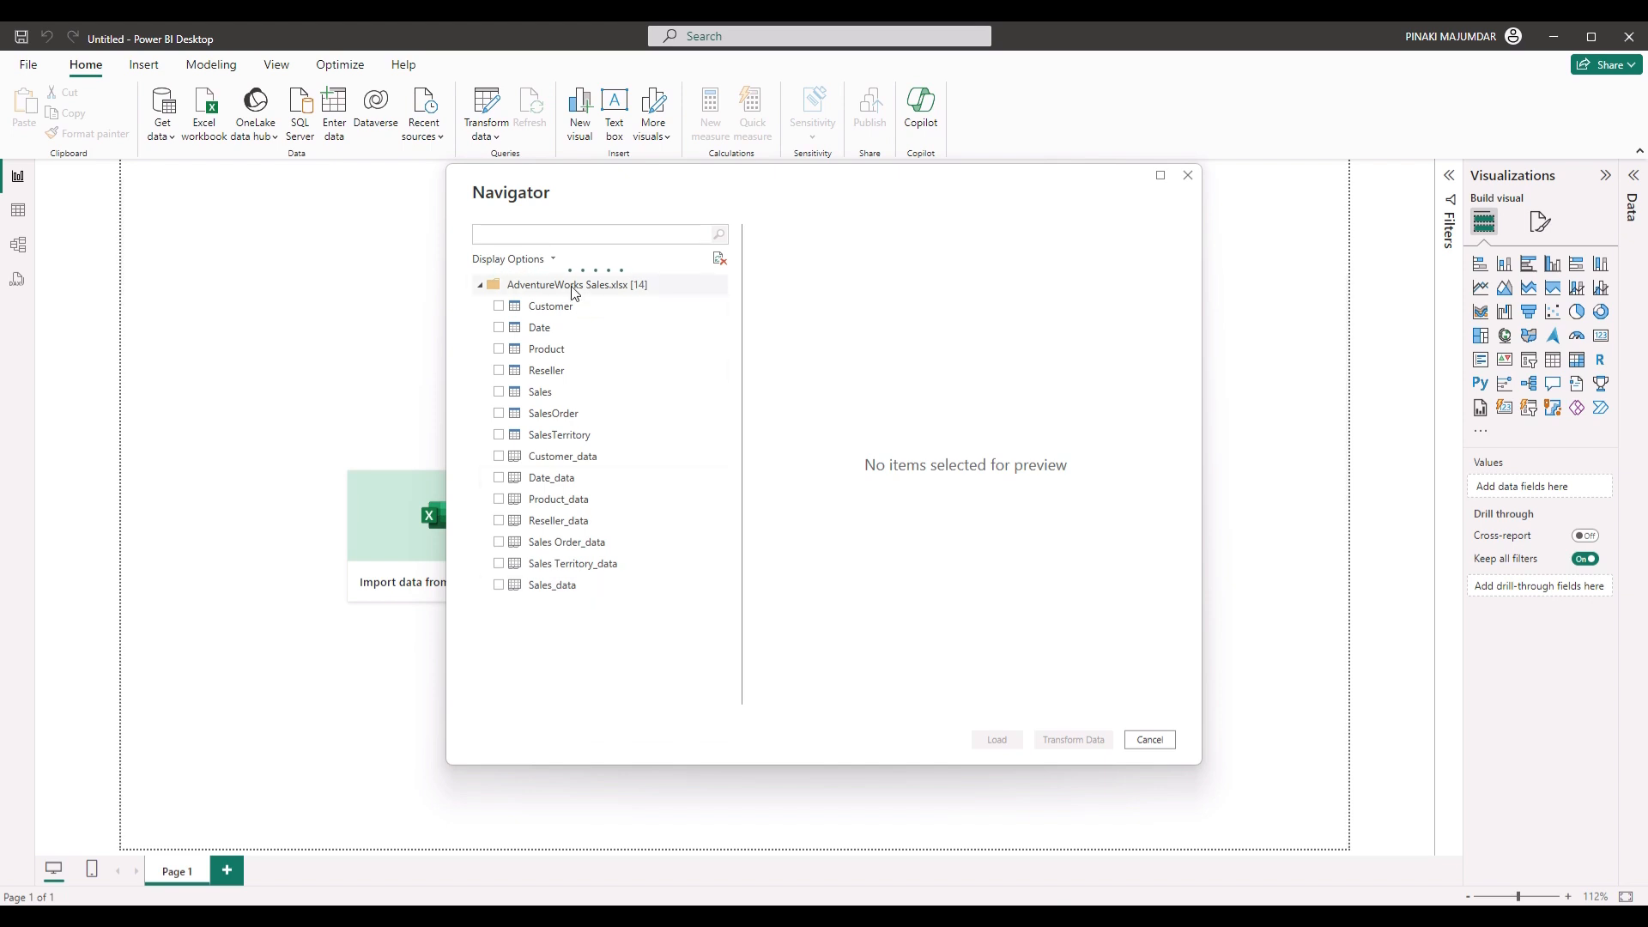
# Open the AdventureWorks Sales.xlsx workbook in Excel, look through its Sales Order_data and Sales_data sheets, and return to the Power BI Navigator.
pyautogui.click(858, 910)
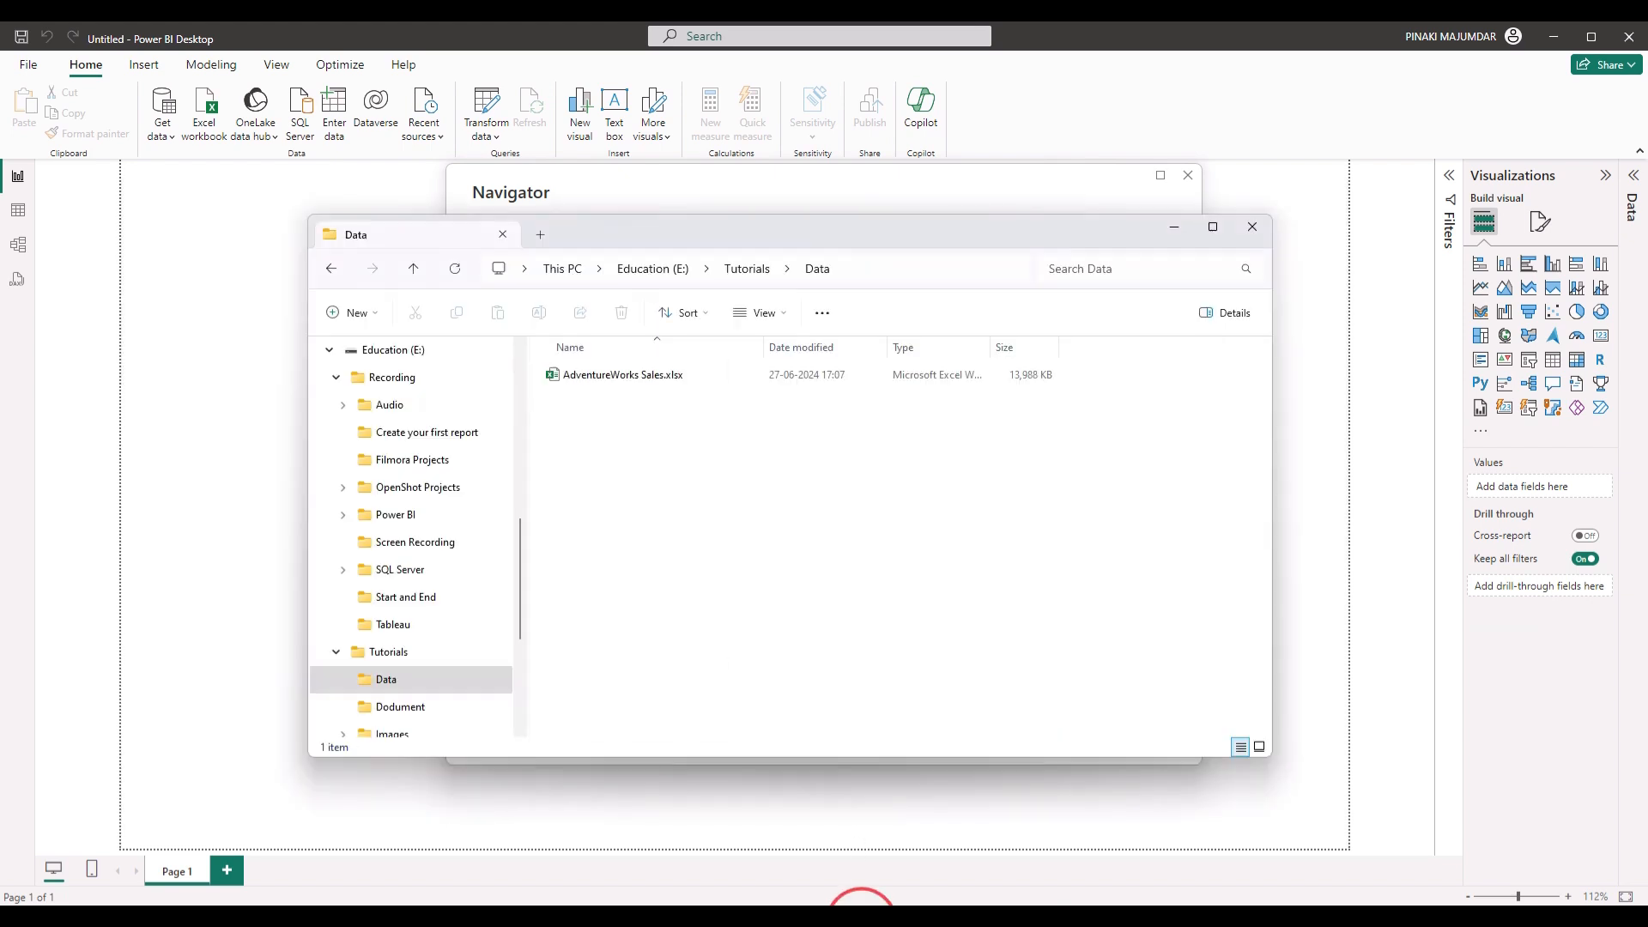
pyautogui.click(601, 378)
pyautogui.doubleClick(600, 380)
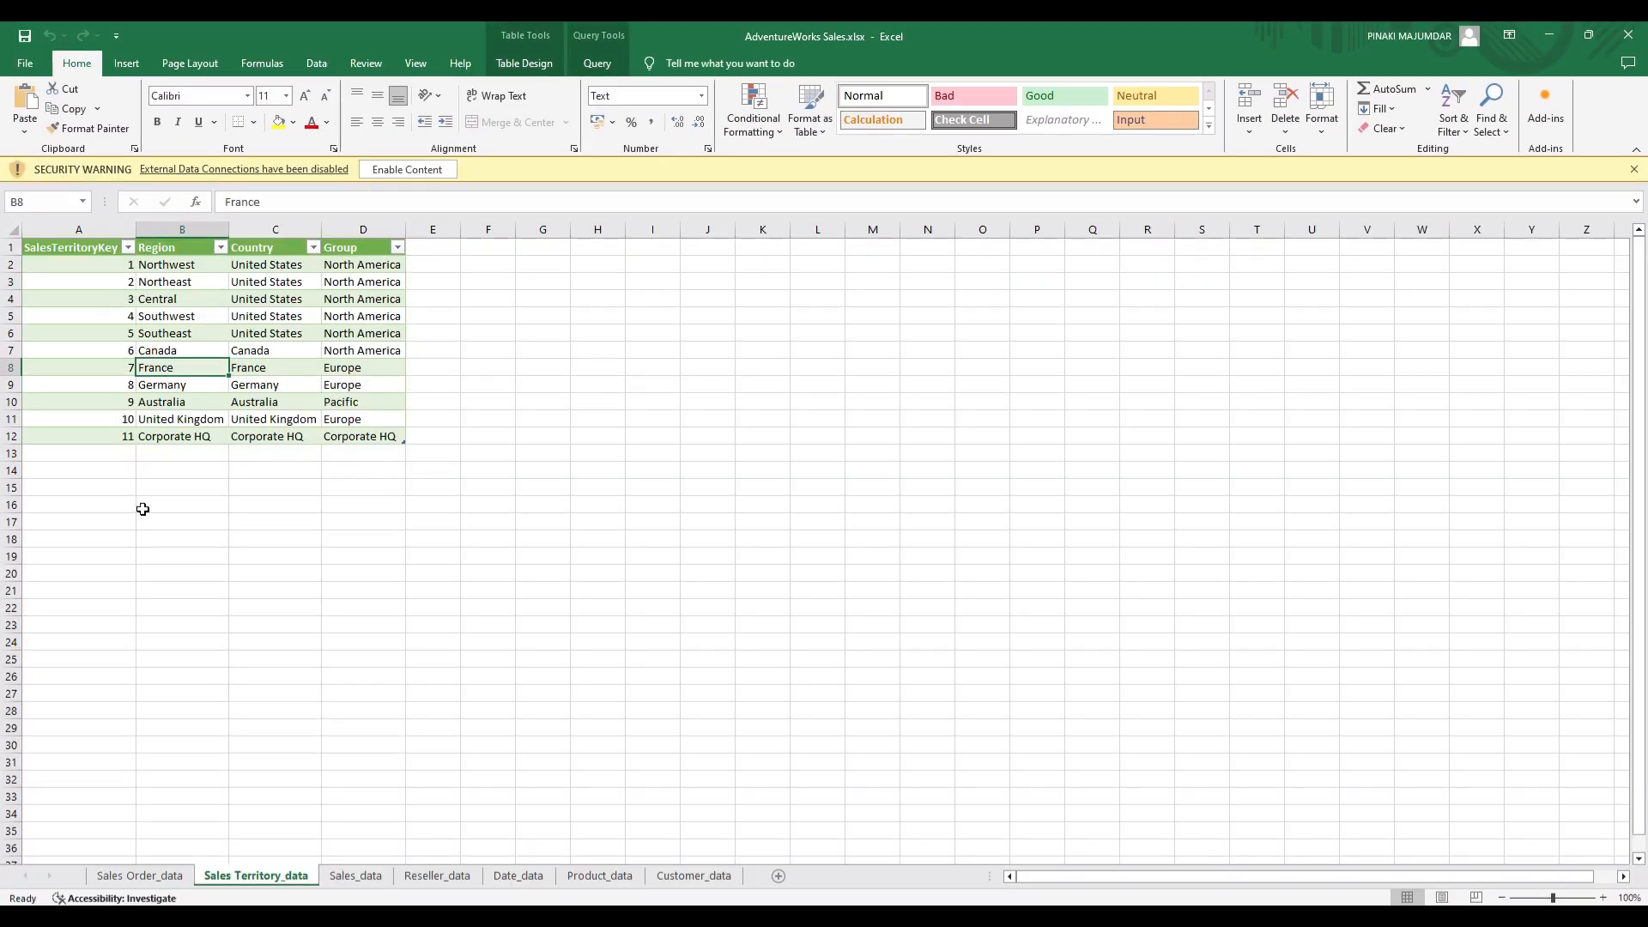
pyautogui.click(137, 876)
pyautogui.click(331, 881)
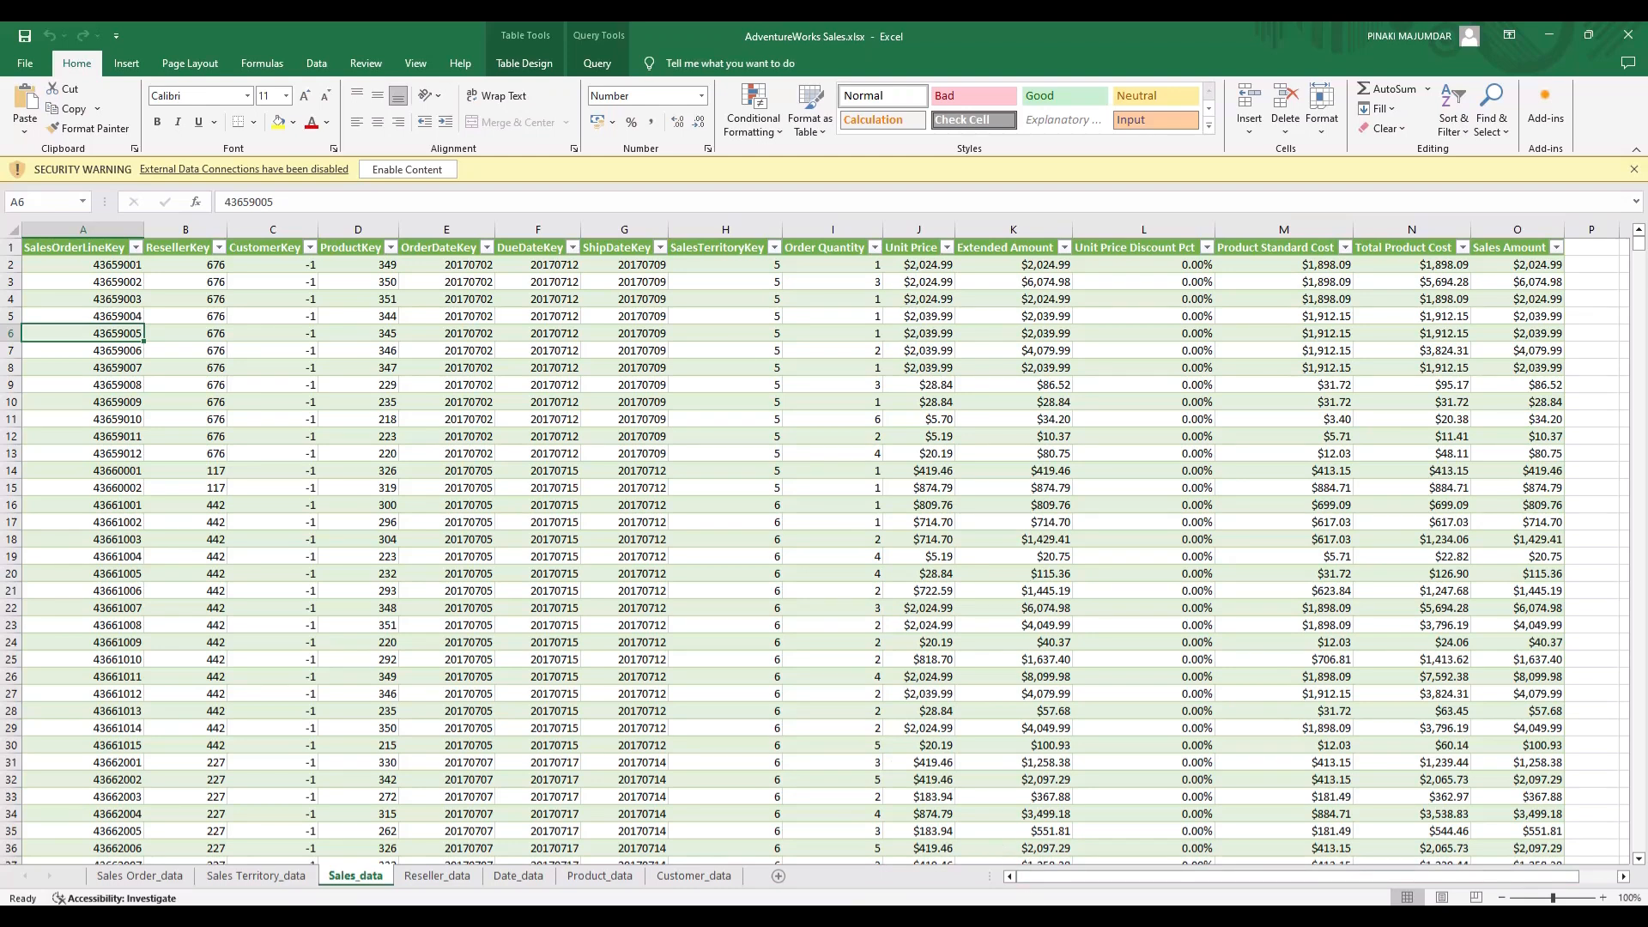
pyautogui.click(1080, 907)
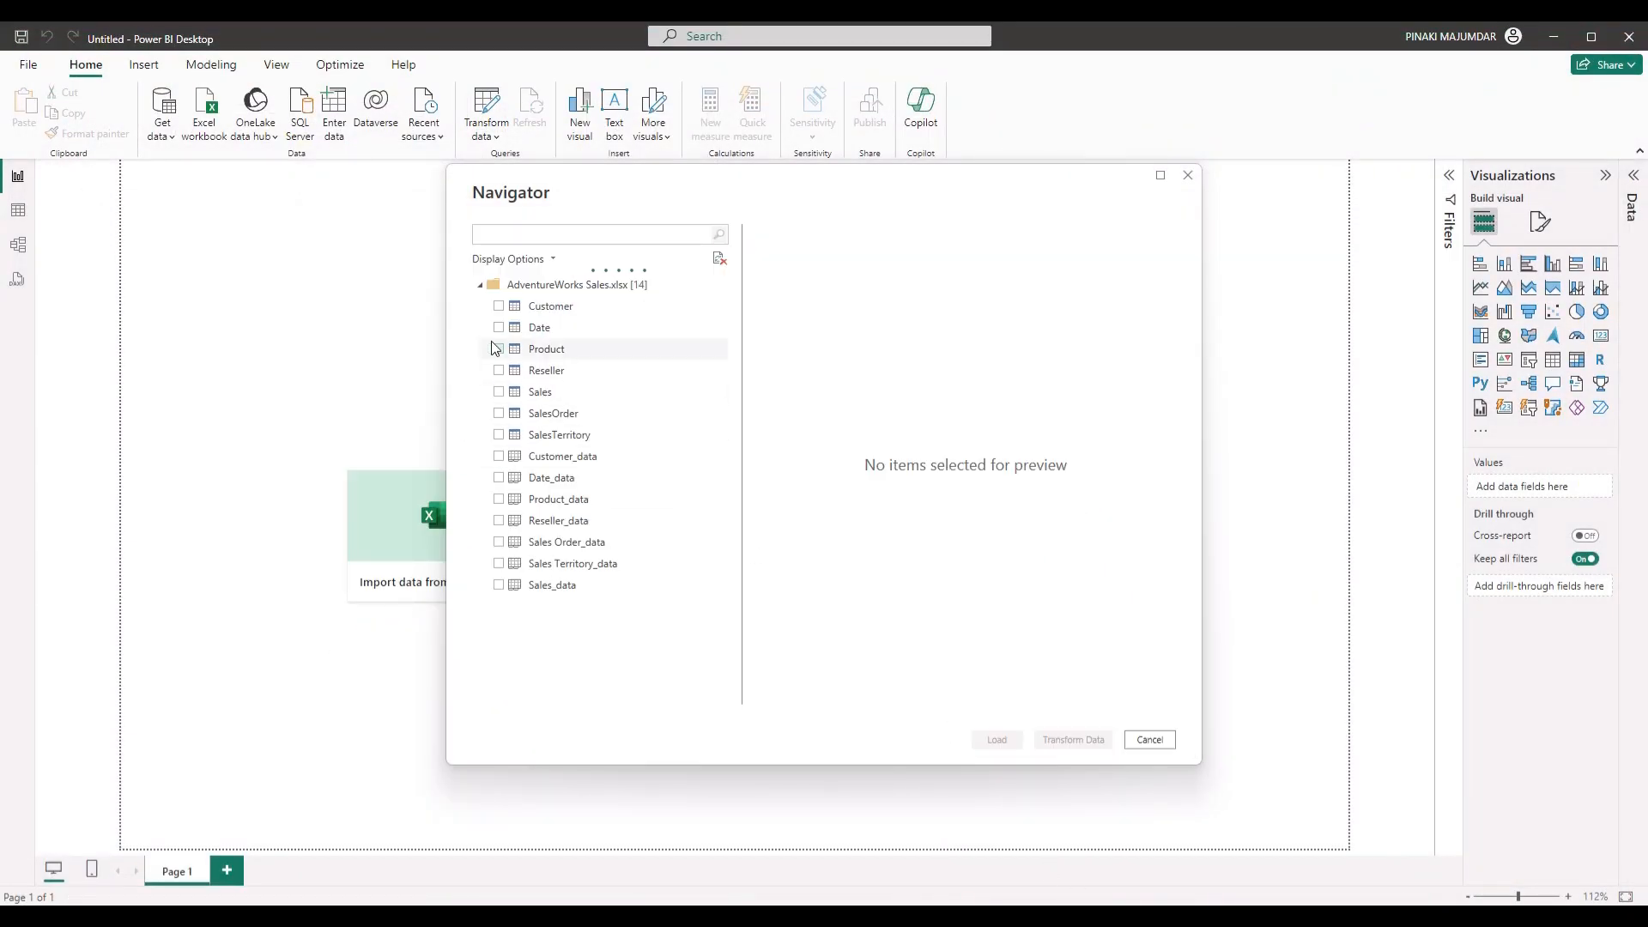
# Select all the workbook's tables and sheets, from Customer to Sales_data, and load them into the report.
pyautogui.click(499, 306)
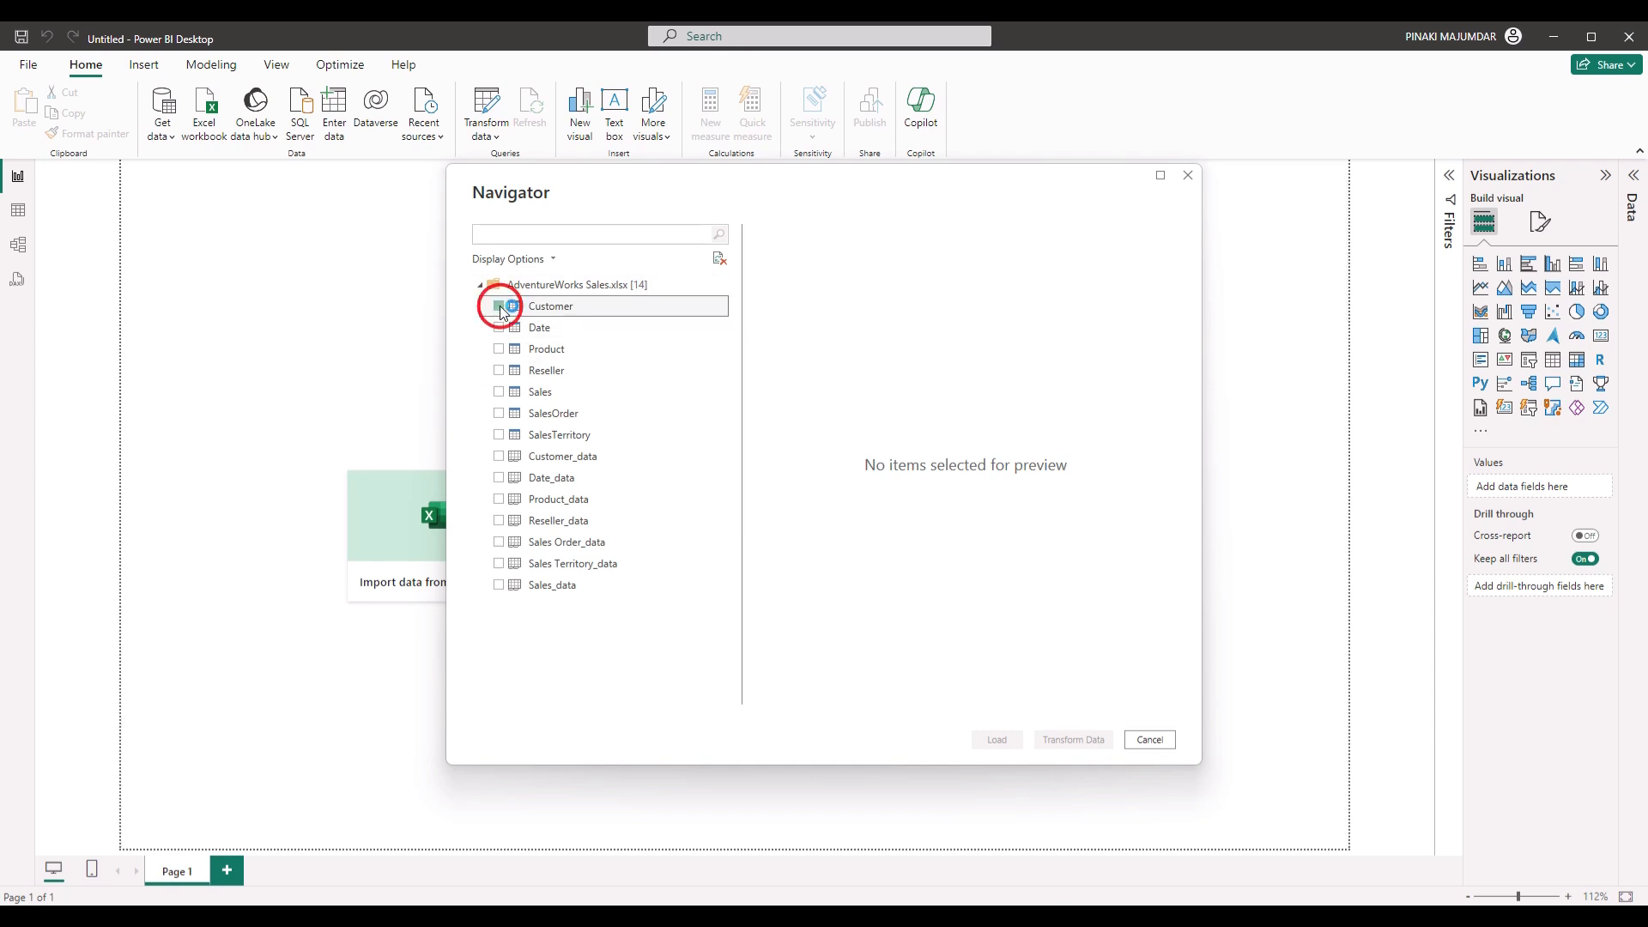
pyautogui.click(499, 327)
pyautogui.click(498, 349)
pyautogui.click(499, 370)
pyautogui.click(499, 391)
pyautogui.click(498, 414)
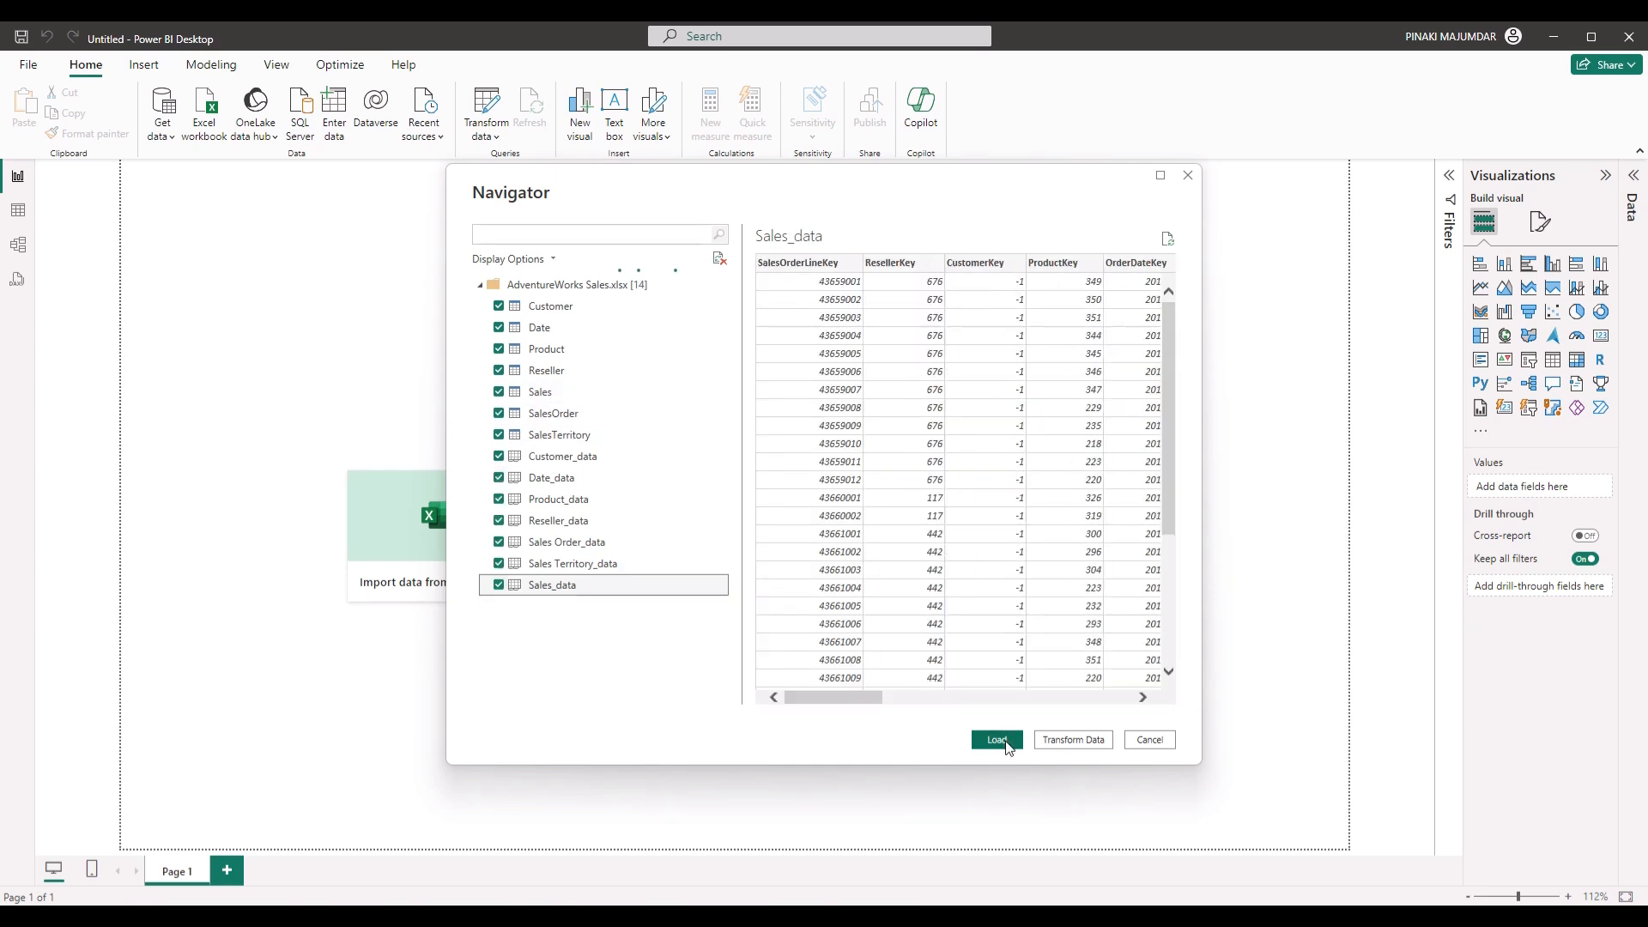
pyautogui.click(997, 740)
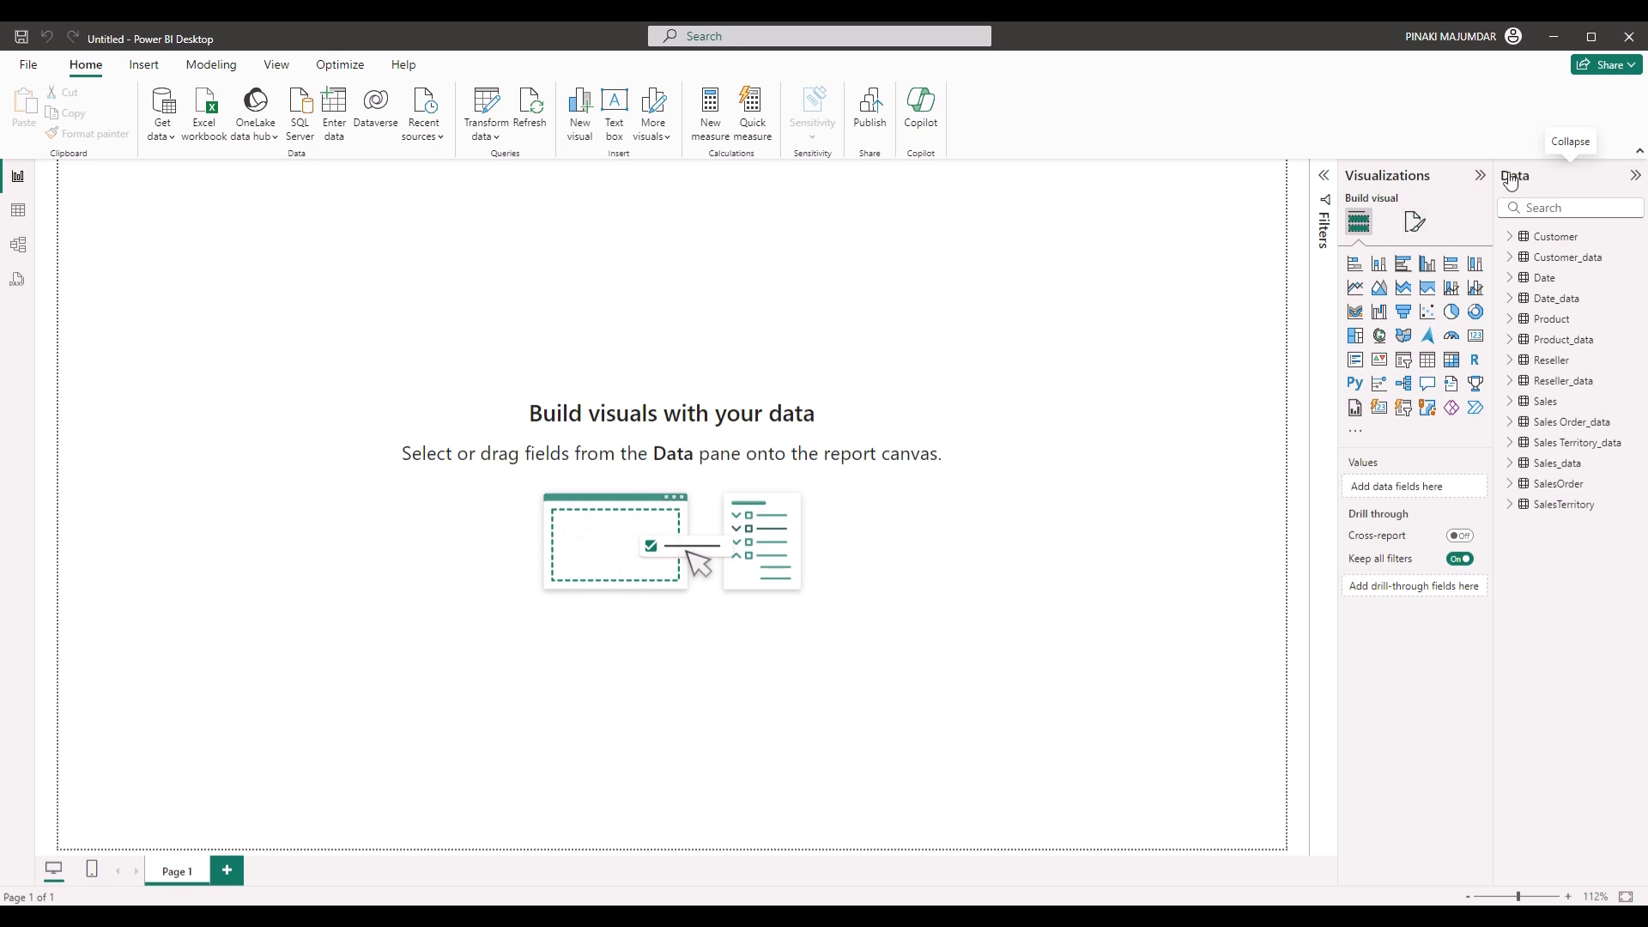
# Examine the relationships between the loaded tables in the model view at 80% zoom.
pyautogui.click(1647, 505)
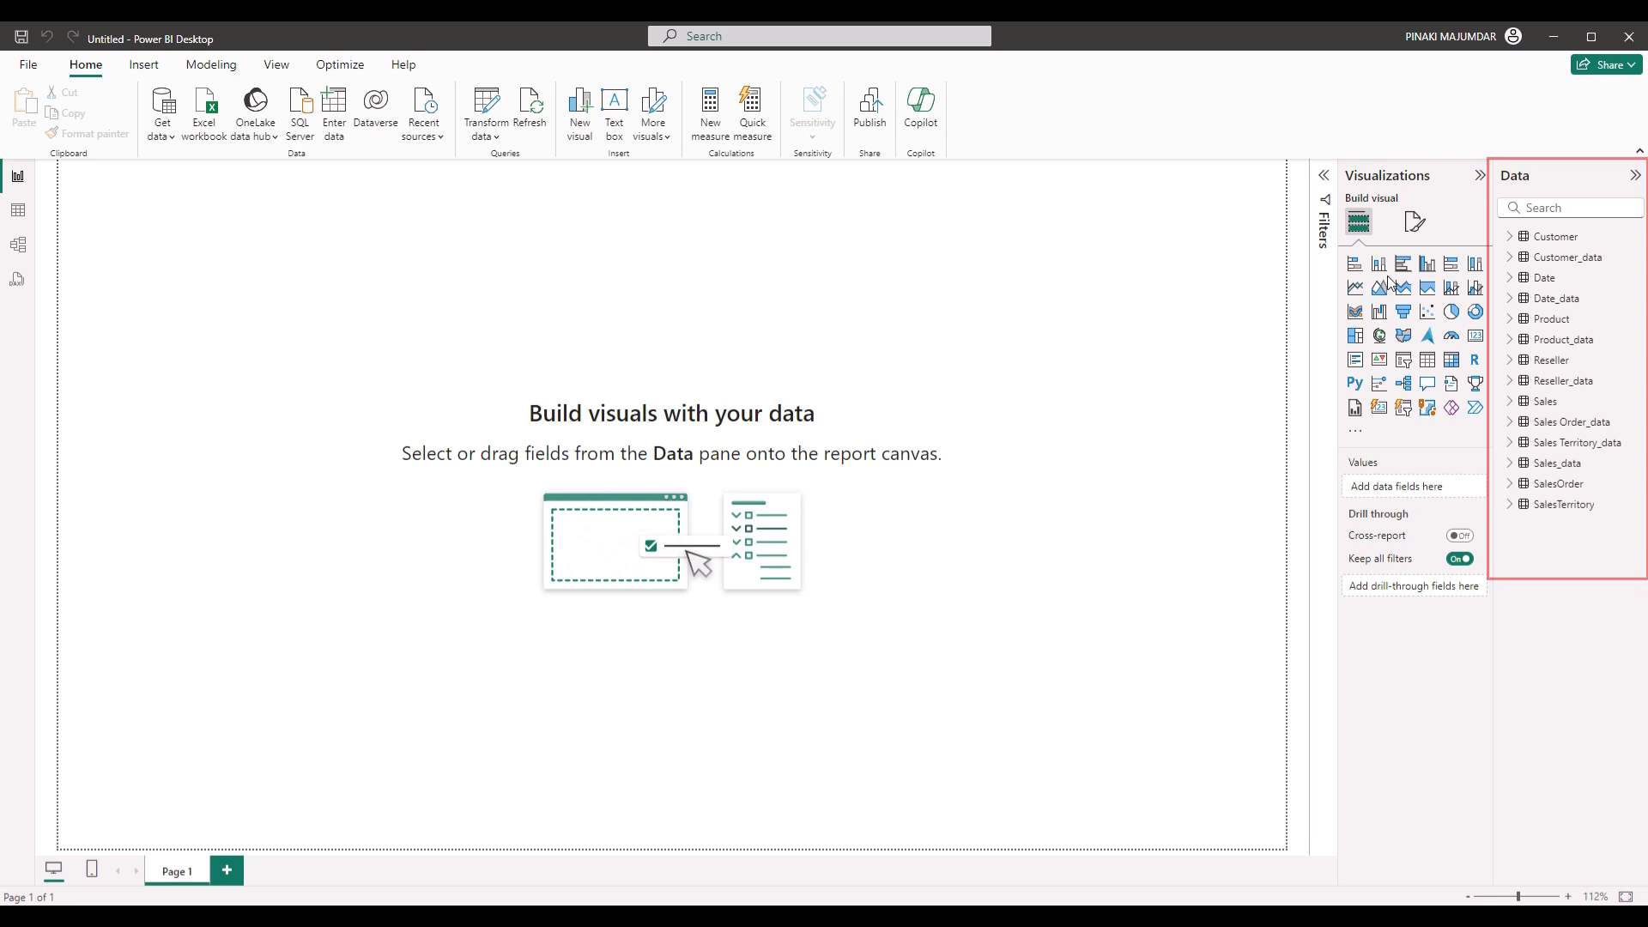
pyautogui.click(19, 257)
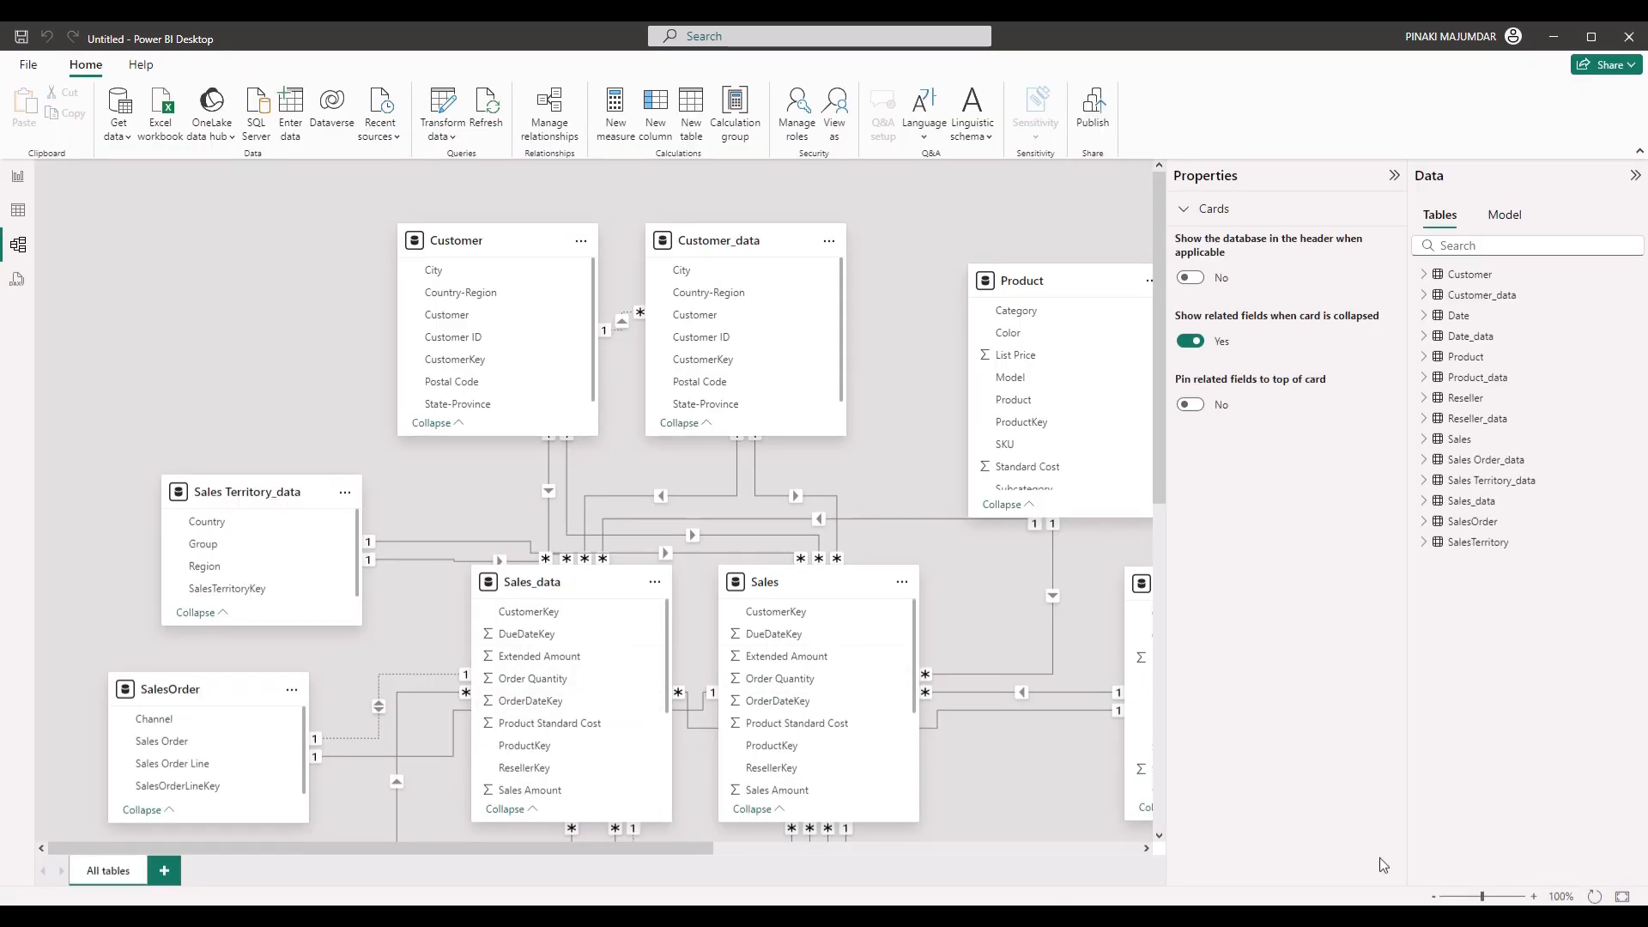
pyautogui.click(1433, 897)
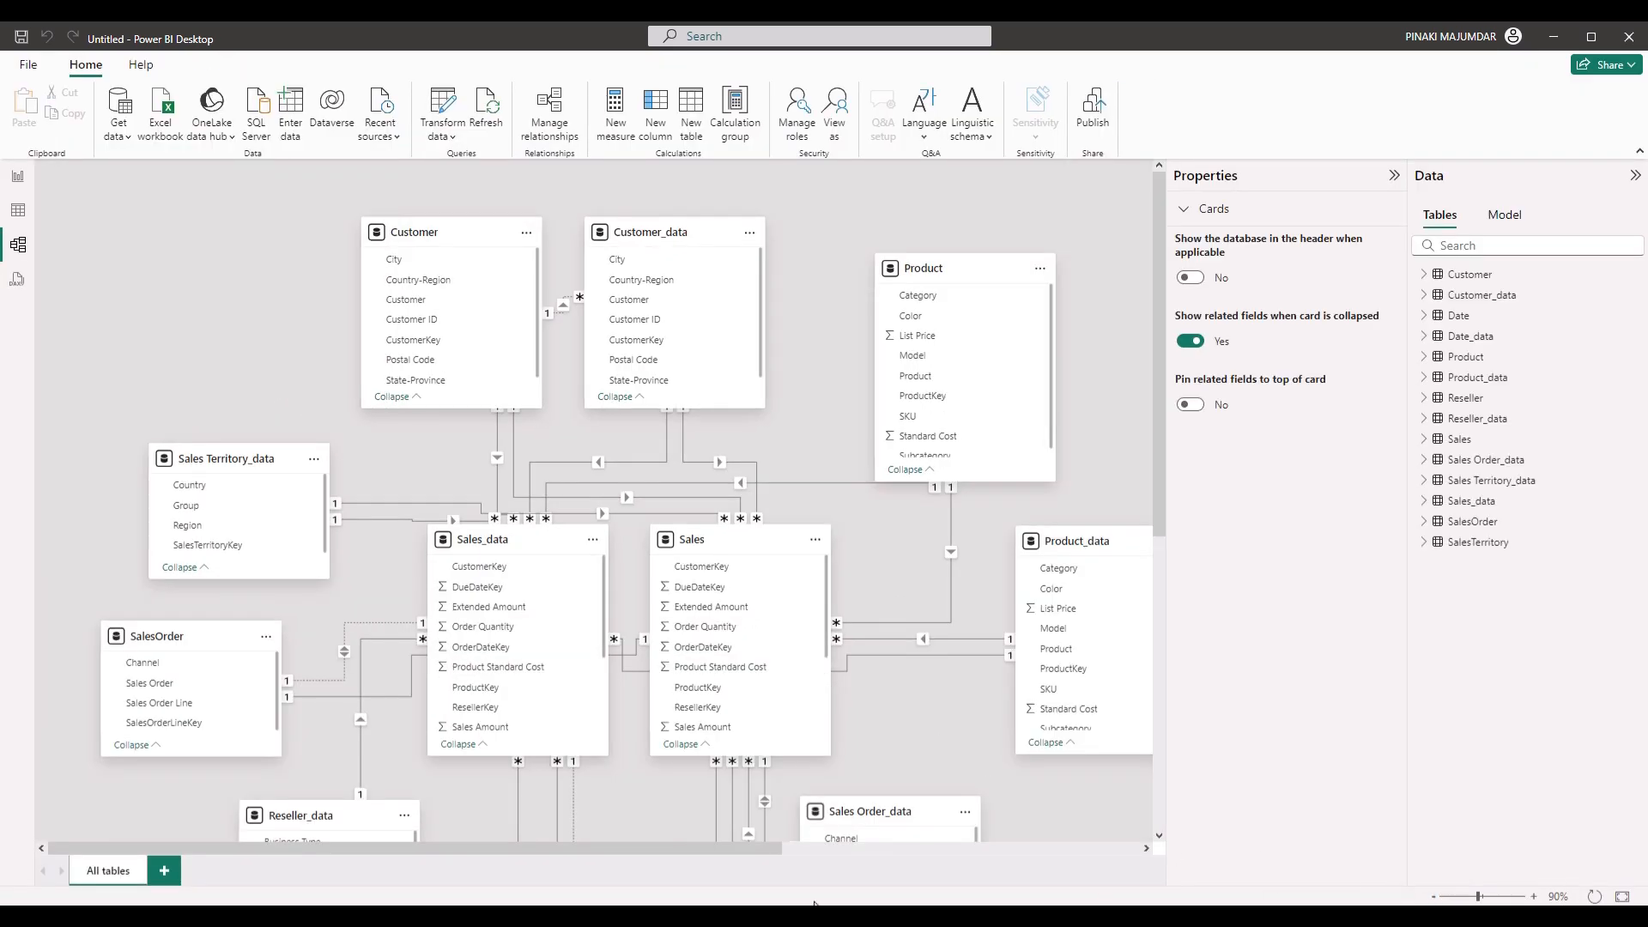
pyautogui.click(1433, 897)
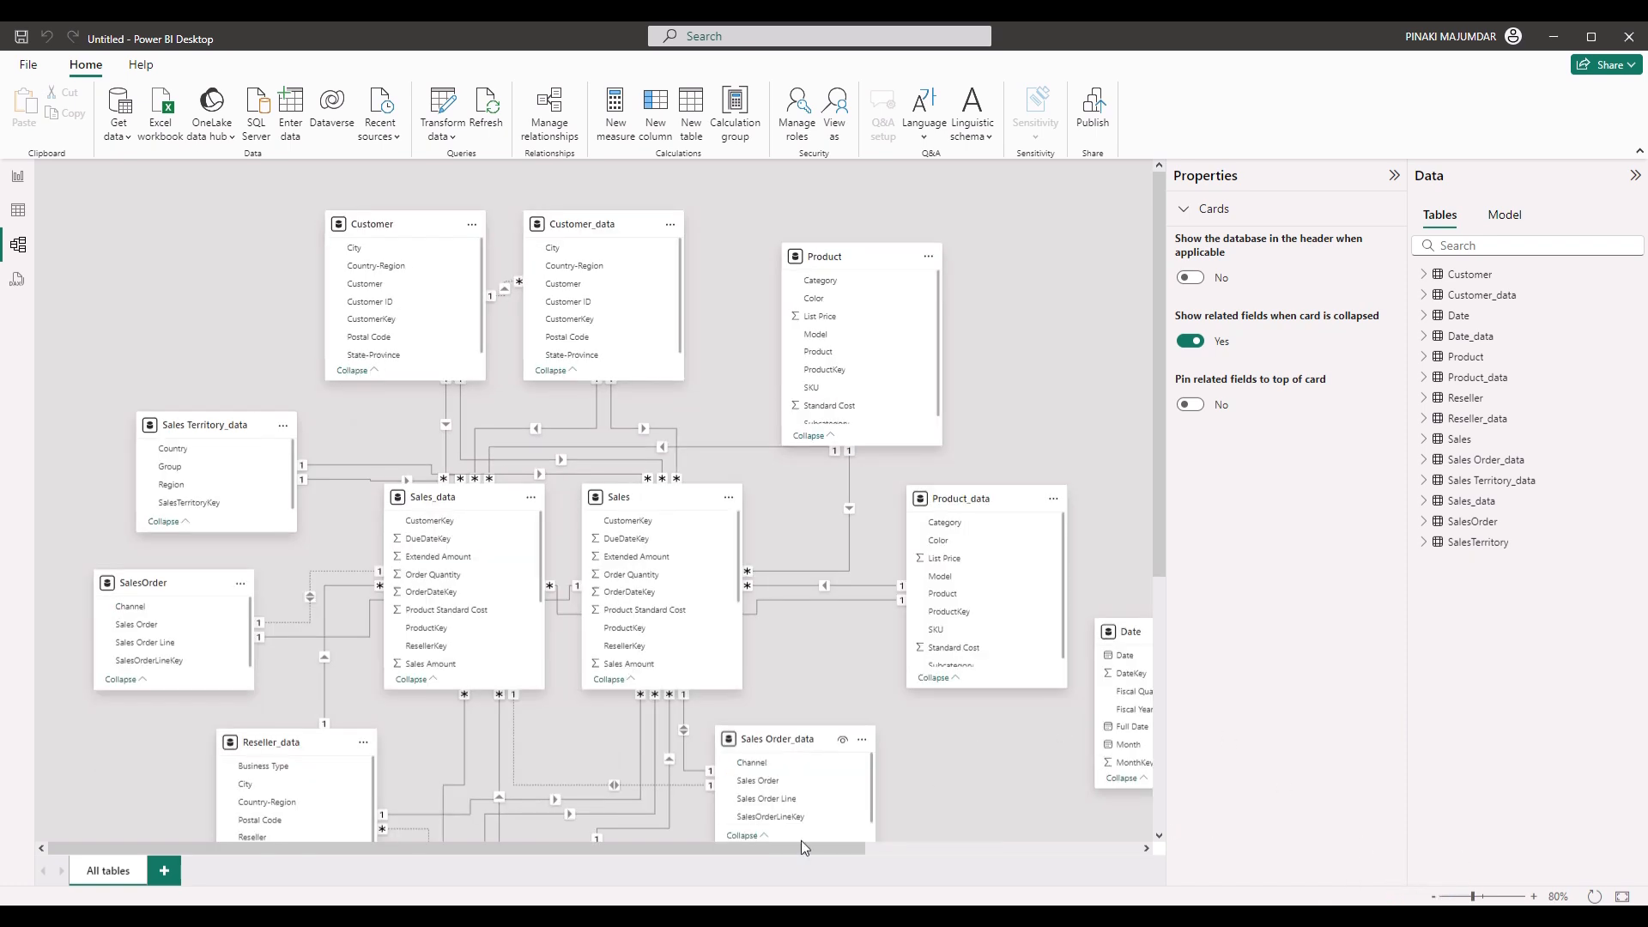
pyautogui.moveTo(709, 852); pyautogui.dragTo(688, 814)
# Return to the report view and create a table visual from the Customer table's City field.
pyautogui.click(18, 177)
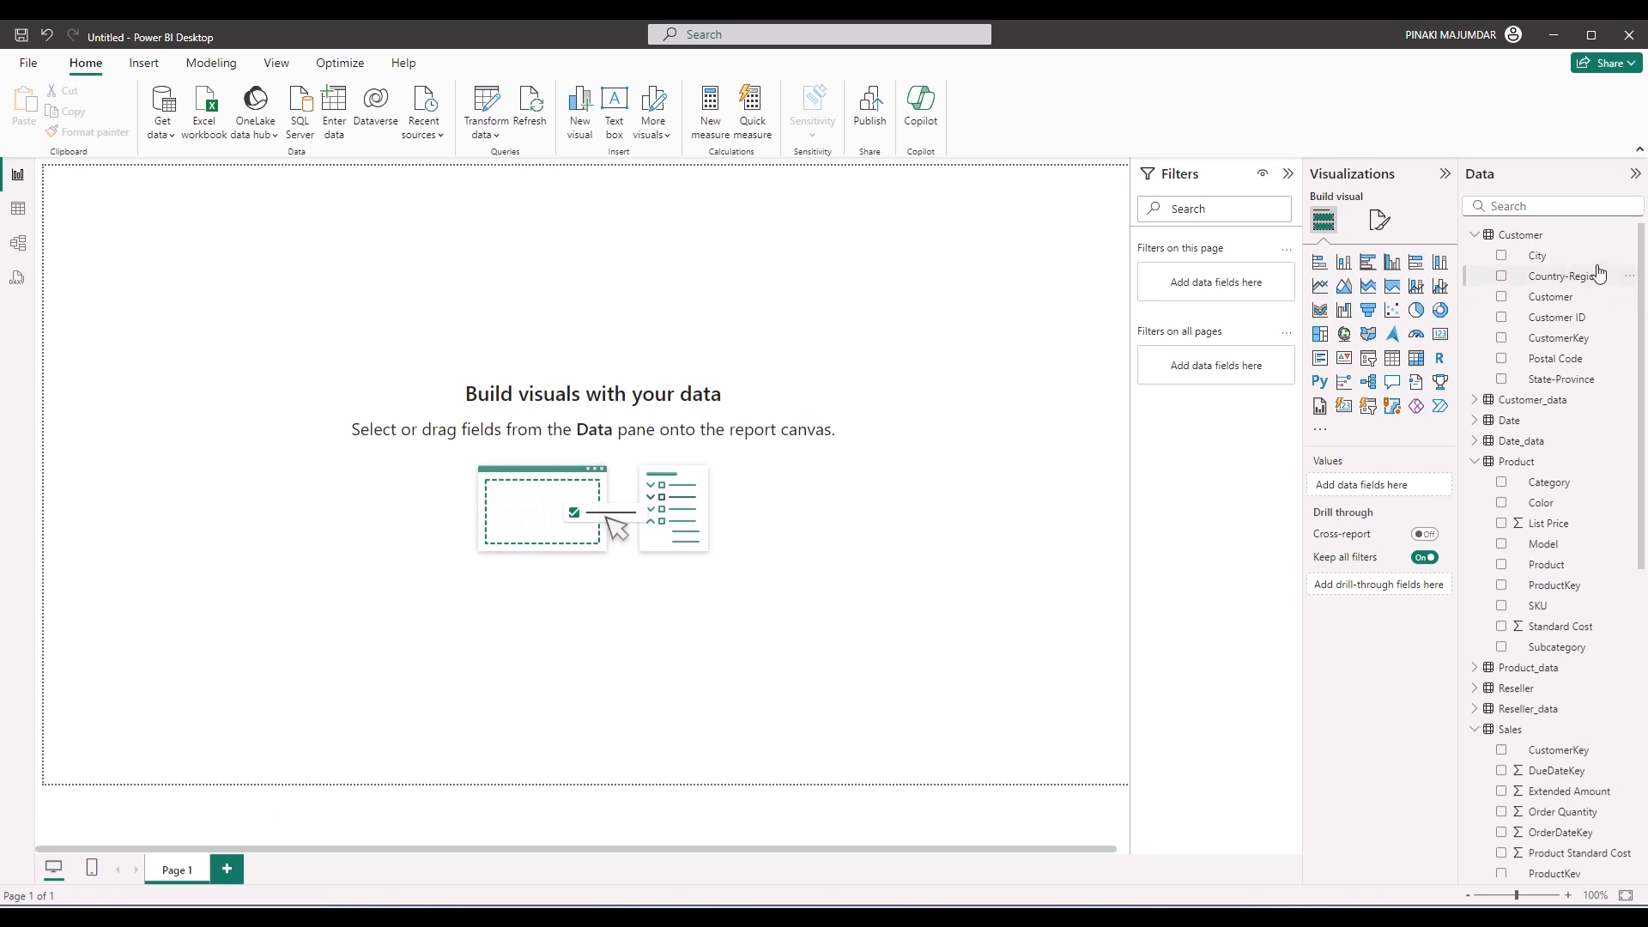
pyautogui.click(1534, 262)
pyautogui.click(1501, 255)
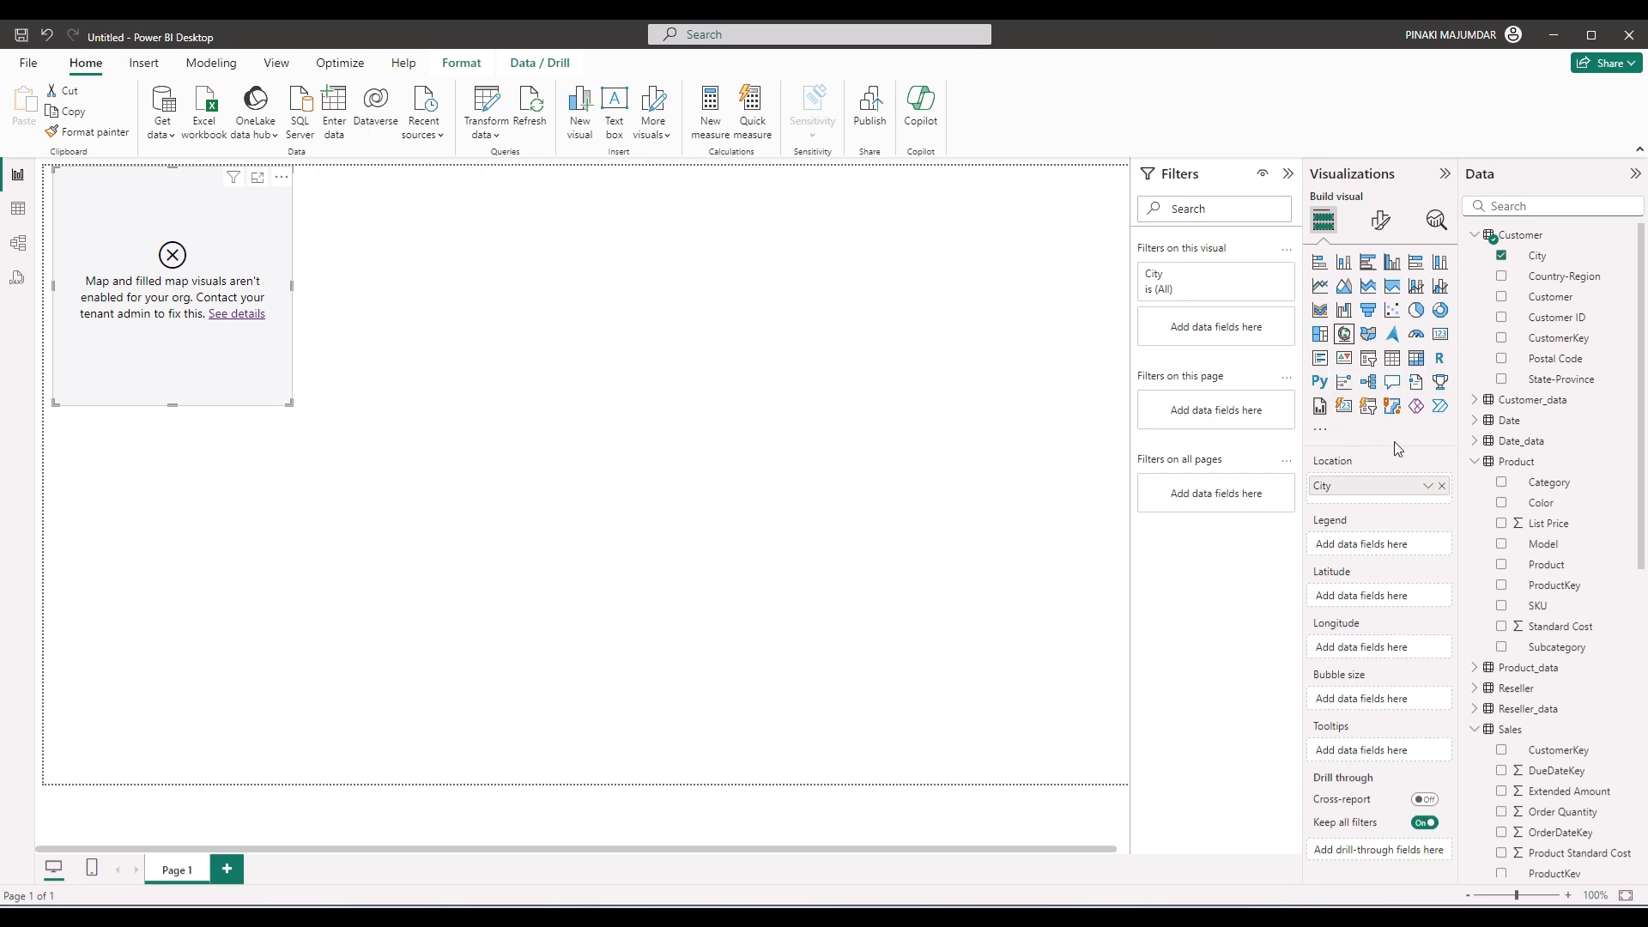
pyautogui.click(1392, 359)
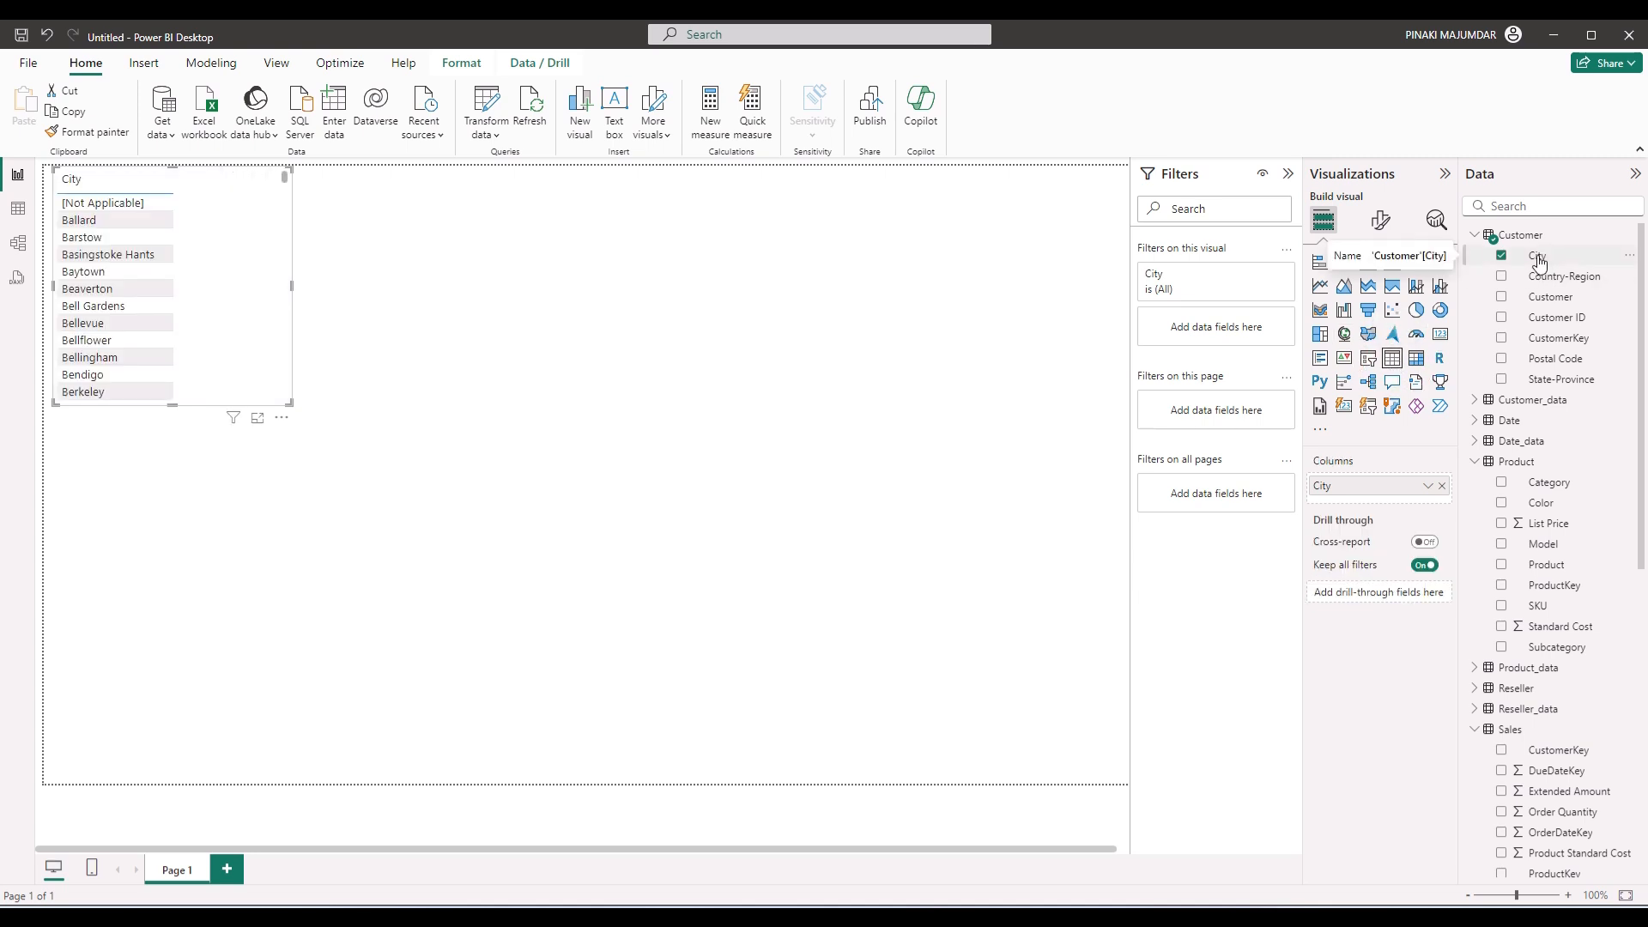
# Add Product, Unit Price and Sales Amount as table columns after City, with Unit Price placed before Sales Amount.
pyautogui.scroll(-1, 1537, 464)
pyautogui.moveTo(1546, 479); pyautogui.dragTo(1377, 503)
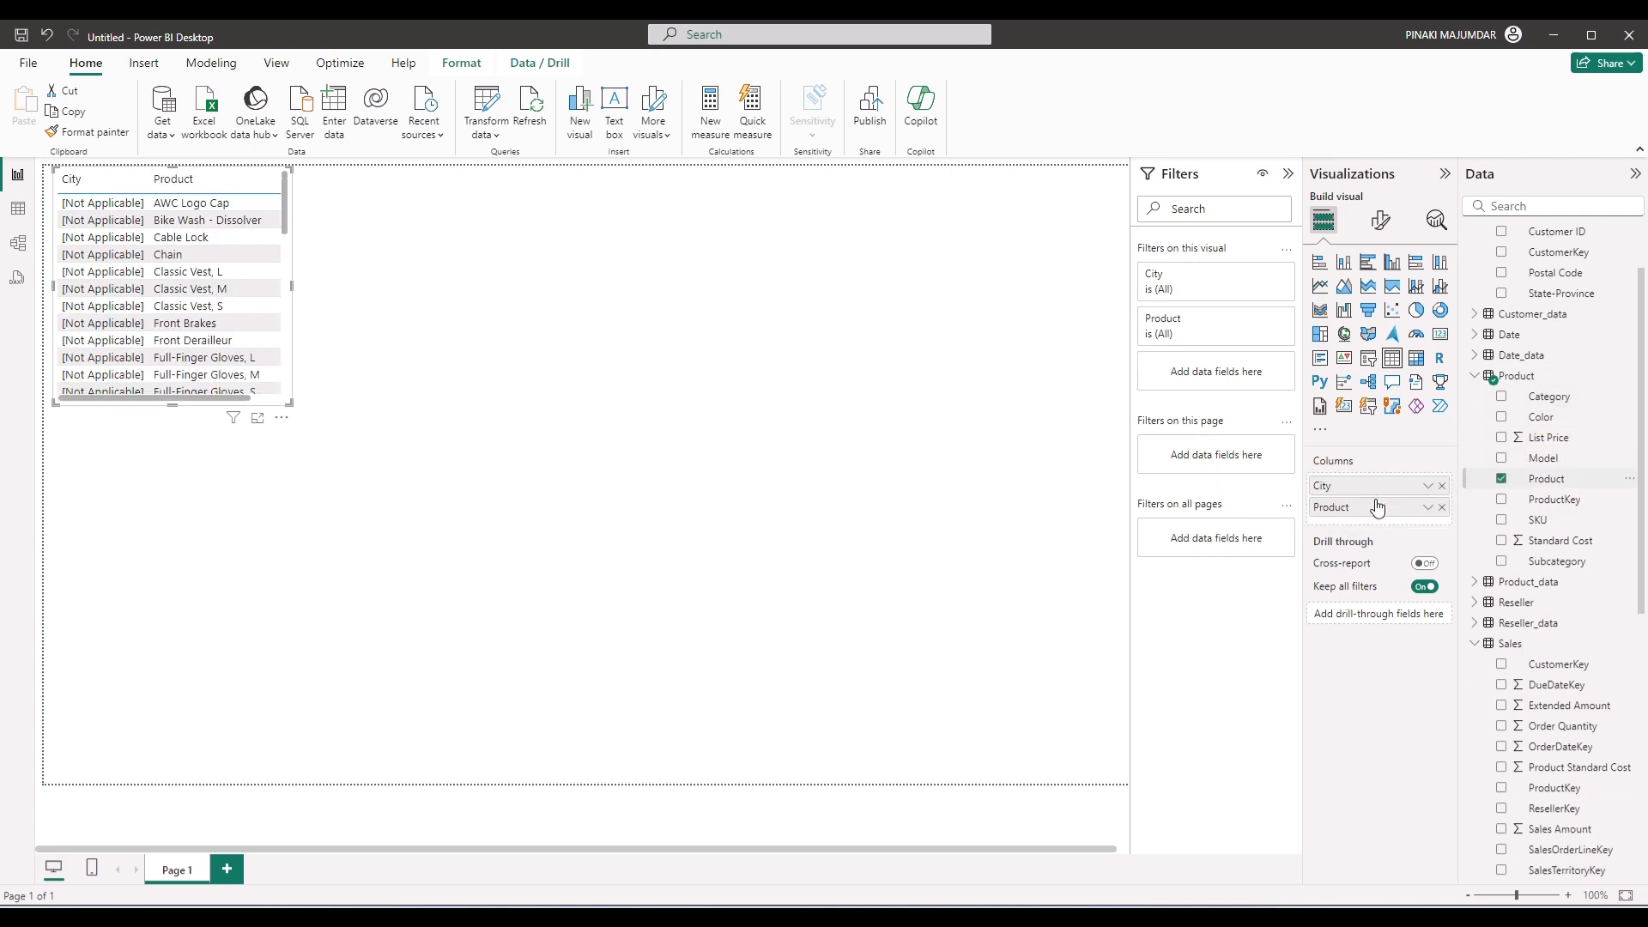
pyautogui.scroll(-2, 1552, 669)
pyautogui.moveTo(1558, 657); pyautogui.dragTo(1413, 529)
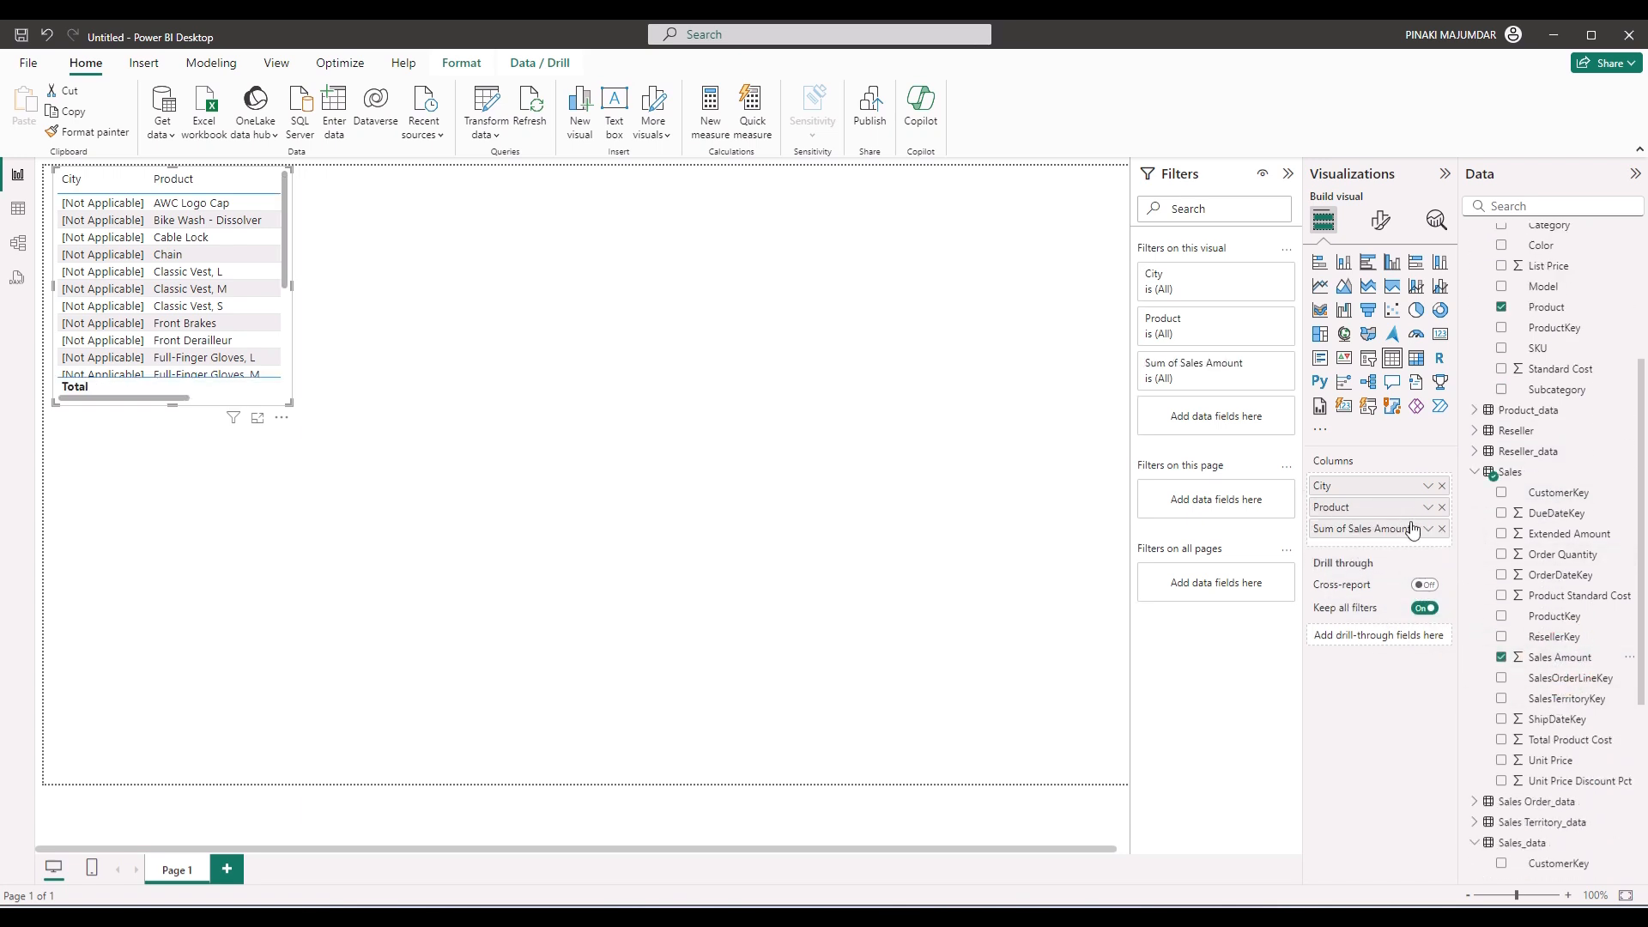
pyautogui.moveTo(1550, 762); pyautogui.dragTo(1373, 525)
pyautogui.moveTo(1373, 525); pyautogui.dragTo(1368, 524)
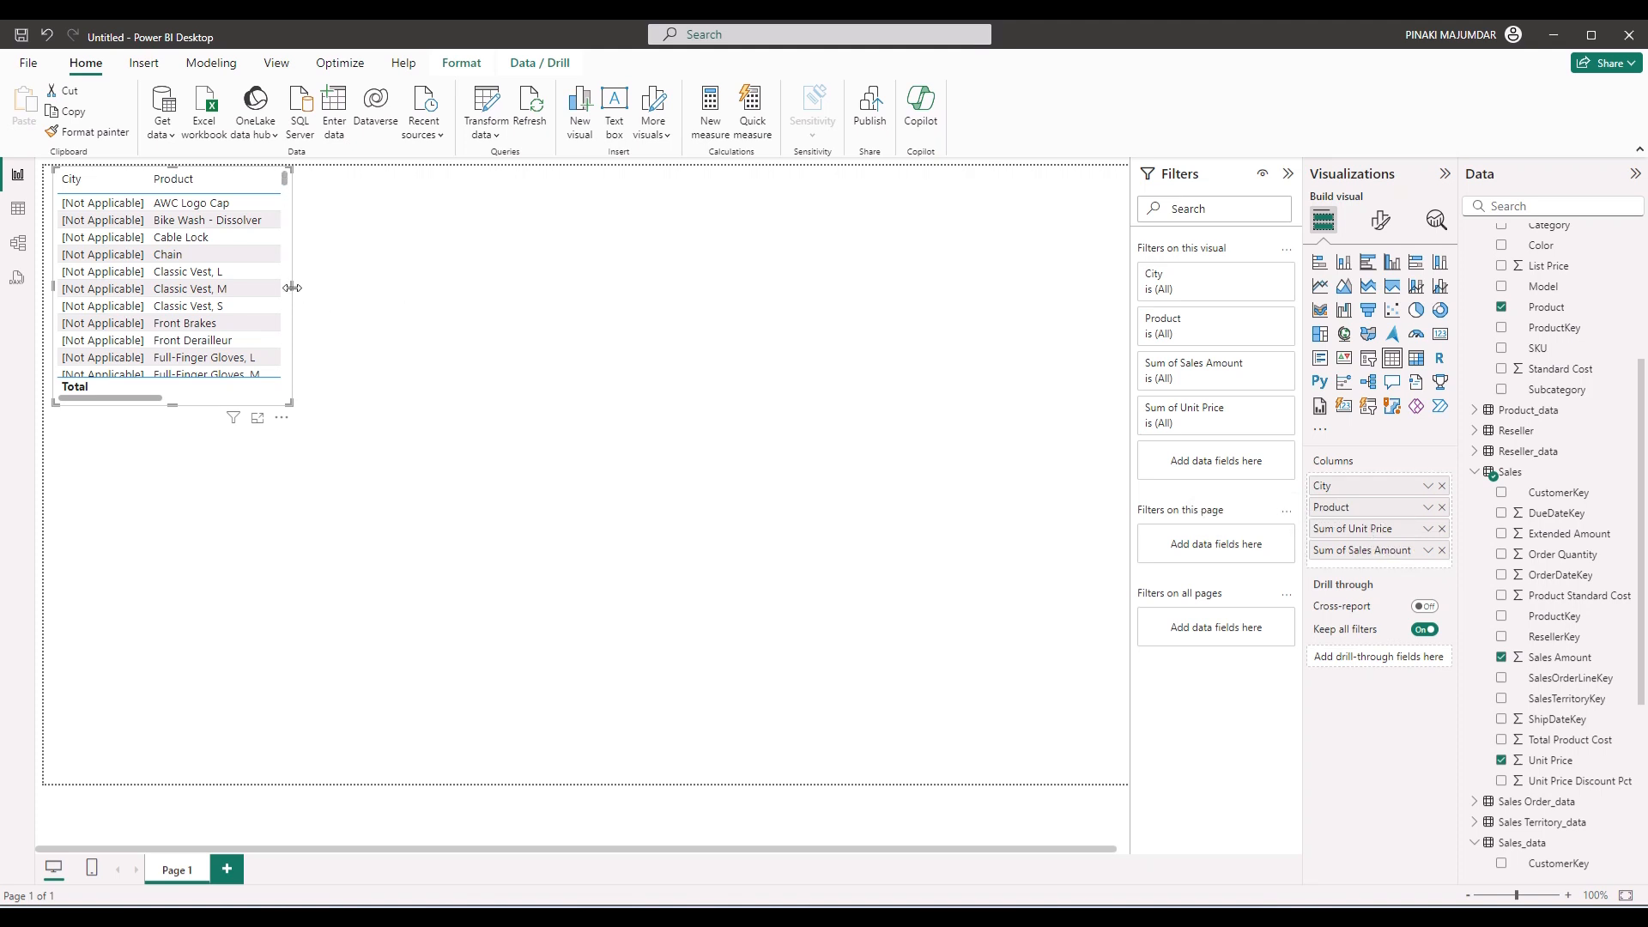
# Enlarge the table visual in width and height and add the Order Quantity column between Unit Price and Sales Amount.
pyautogui.moveTo(292, 288); pyautogui.dragTo(861, 305)
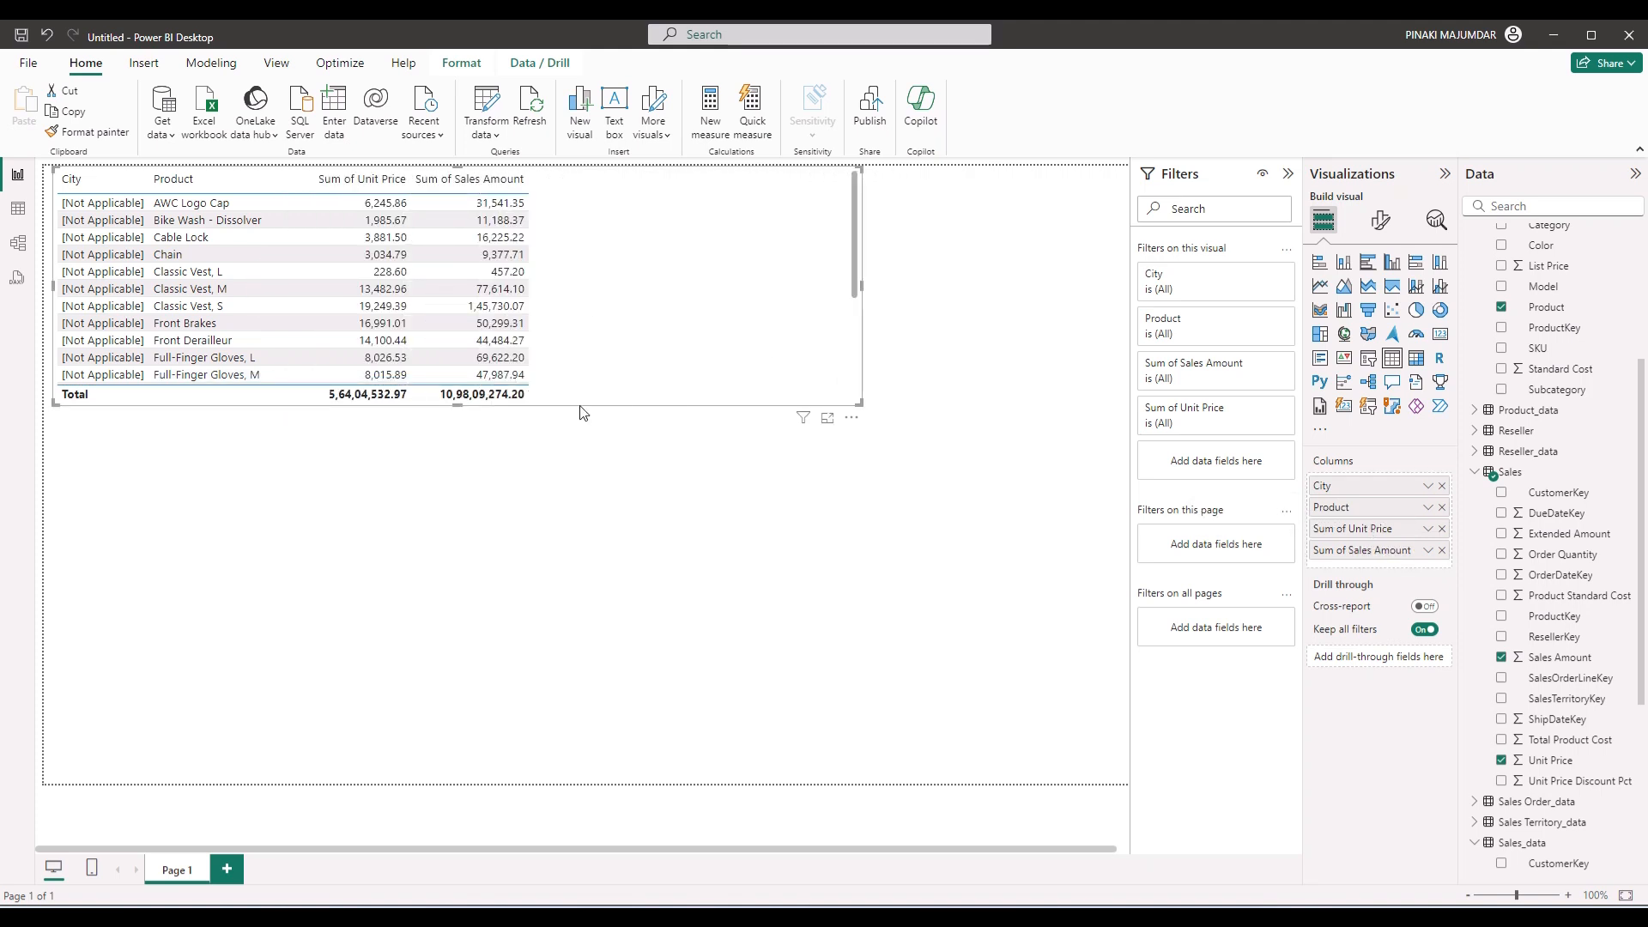
pyautogui.moveTo(454, 406); pyautogui.dragTo(457, 659)
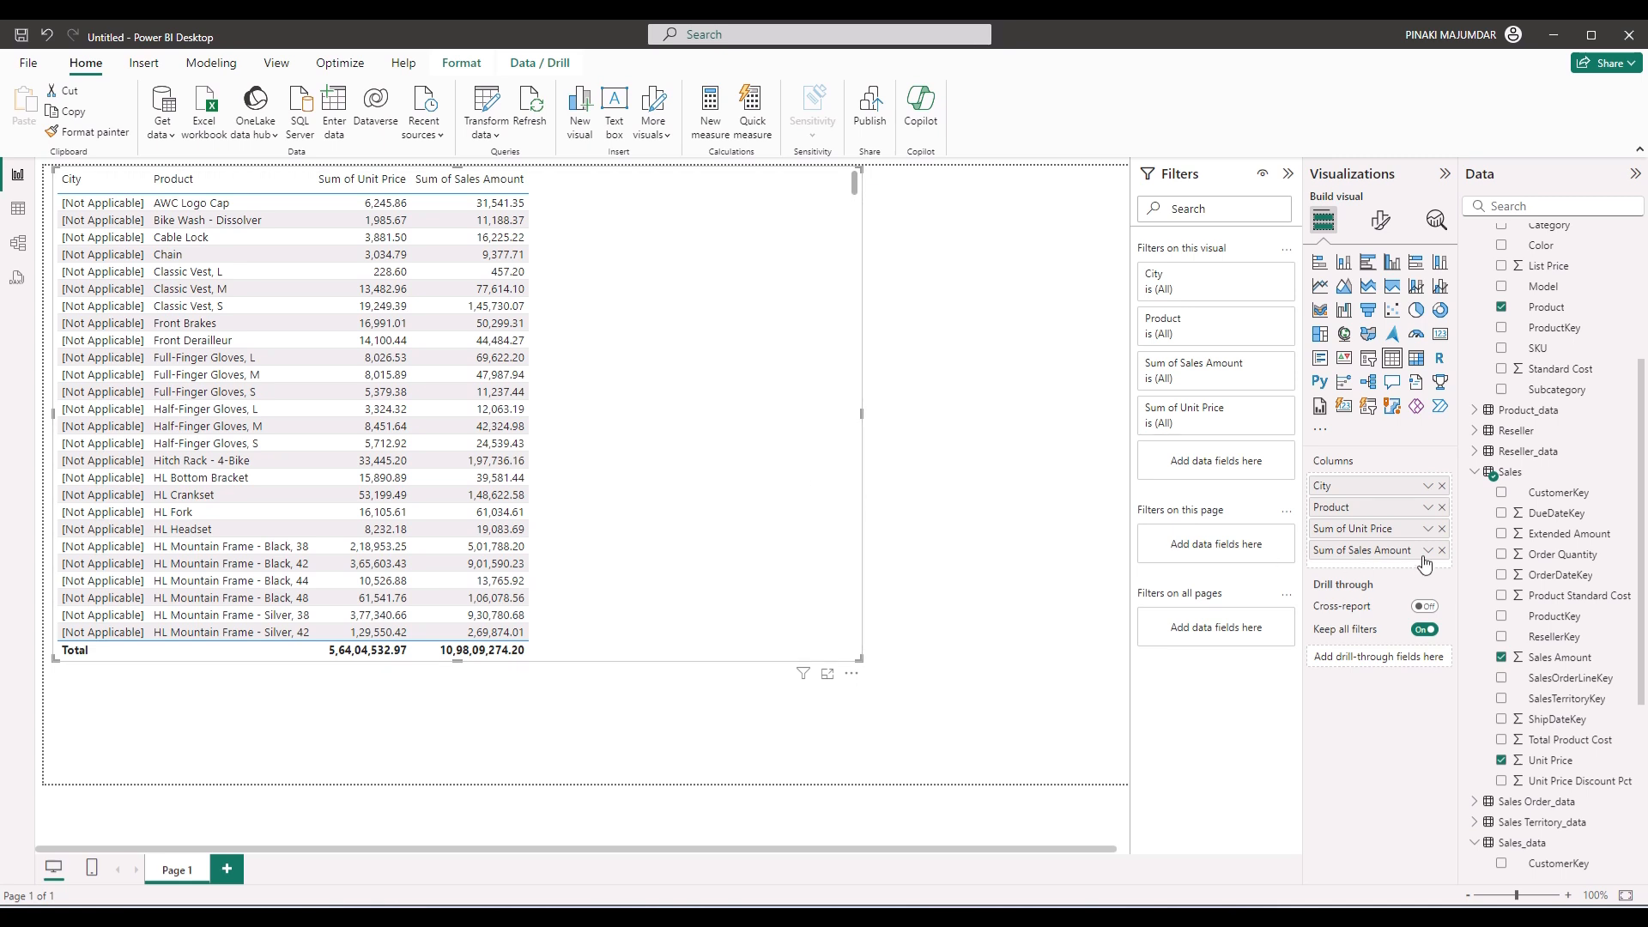
pyautogui.click(1502, 555)
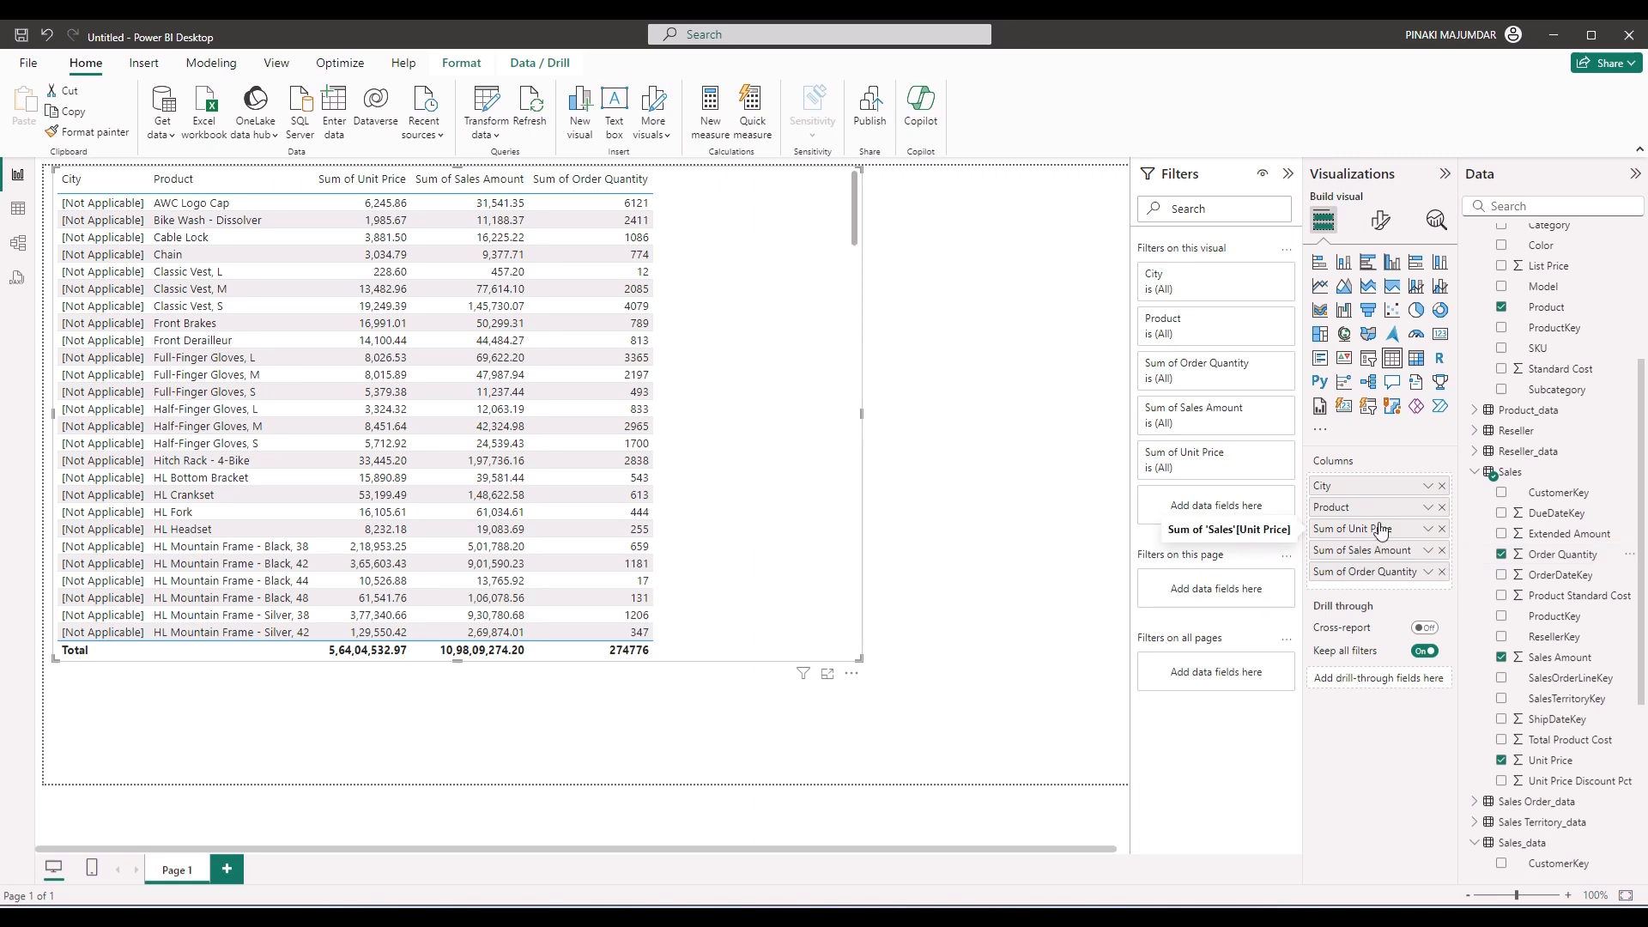
pyautogui.moveTo(1378, 571); pyautogui.dragTo(1371, 548)
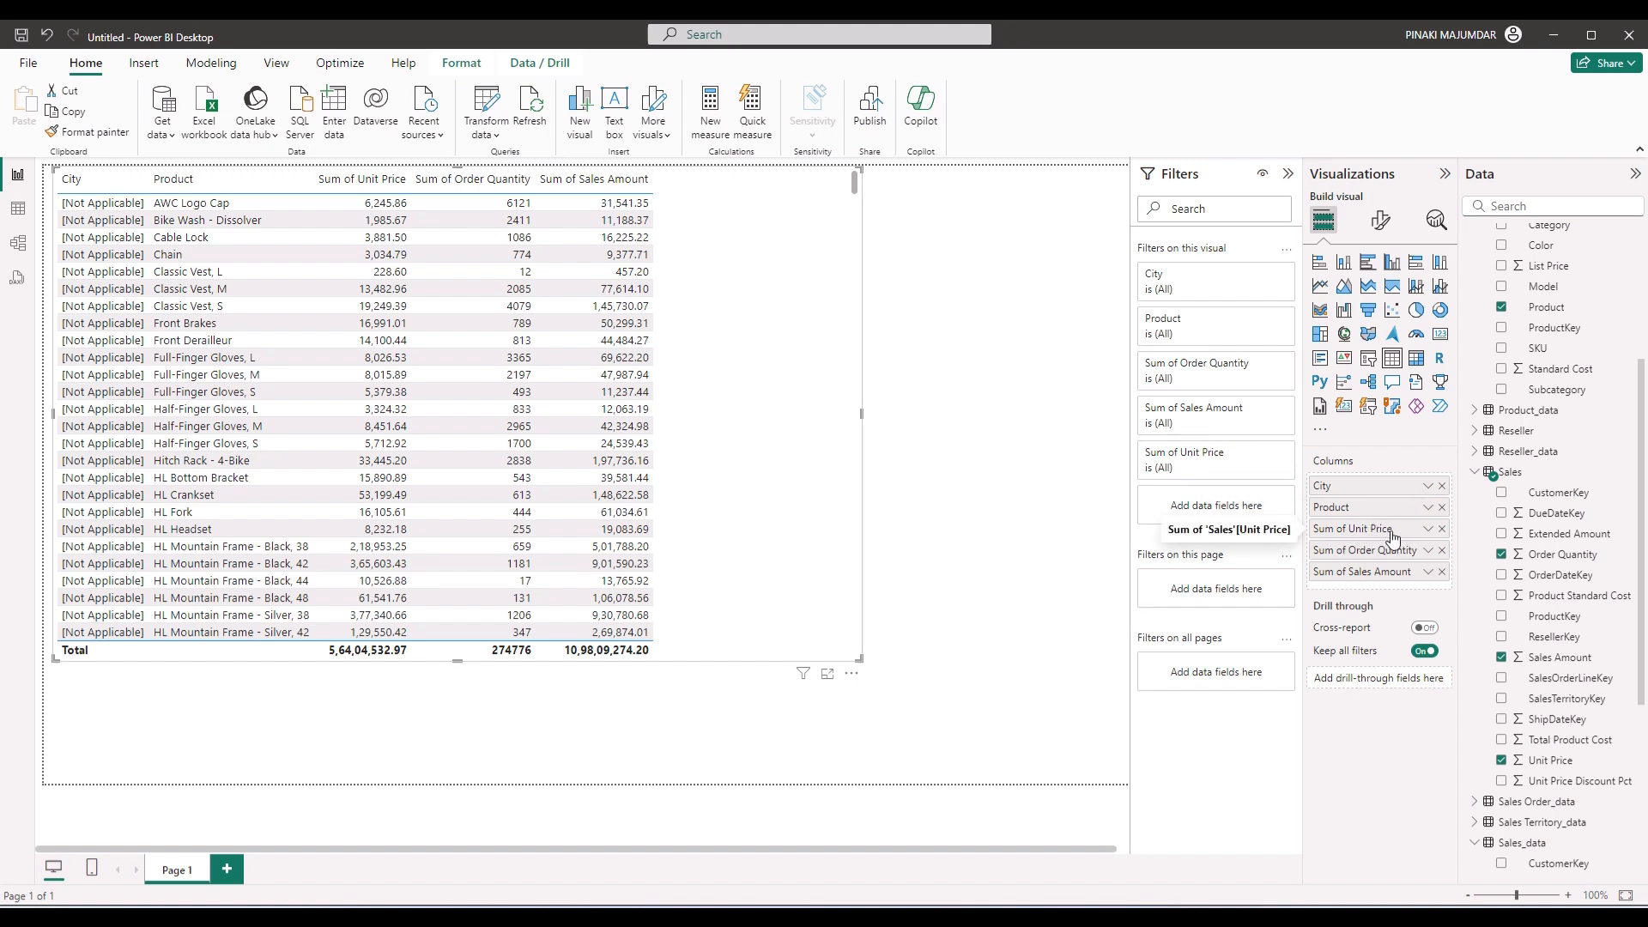
# Set the Unit Price column to Don't summarize and rename the summed order quantity column as Order Quantity.
pyautogui.click(1427, 530)
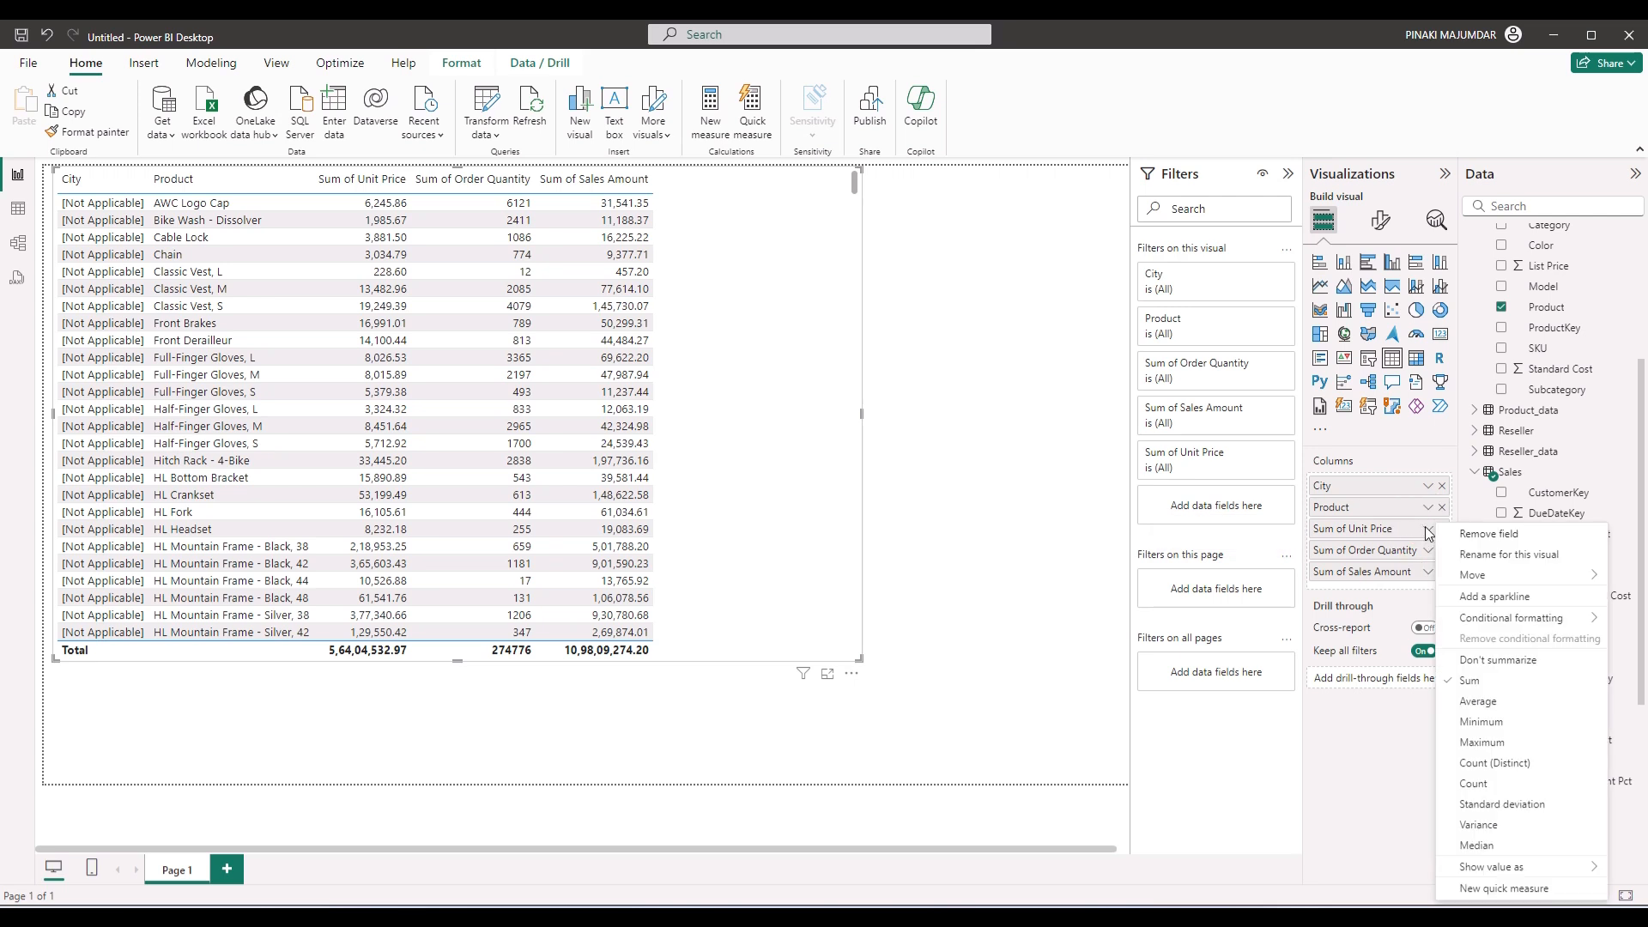
pyautogui.click(1498, 659)
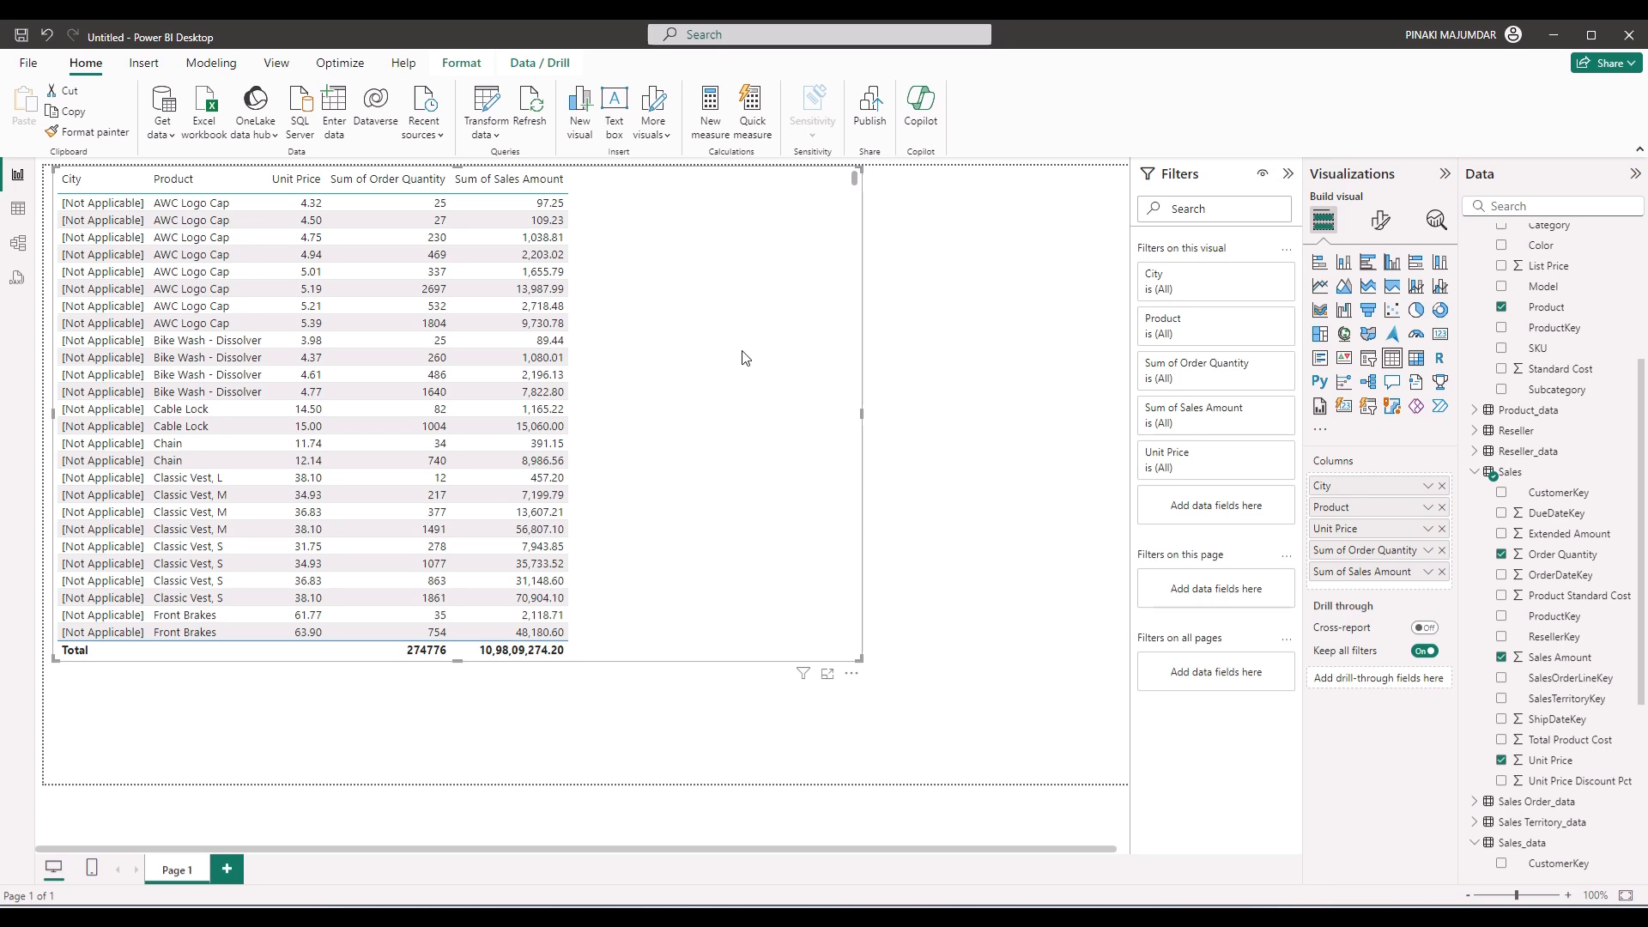
pyautogui.doubleClick(1390, 548)
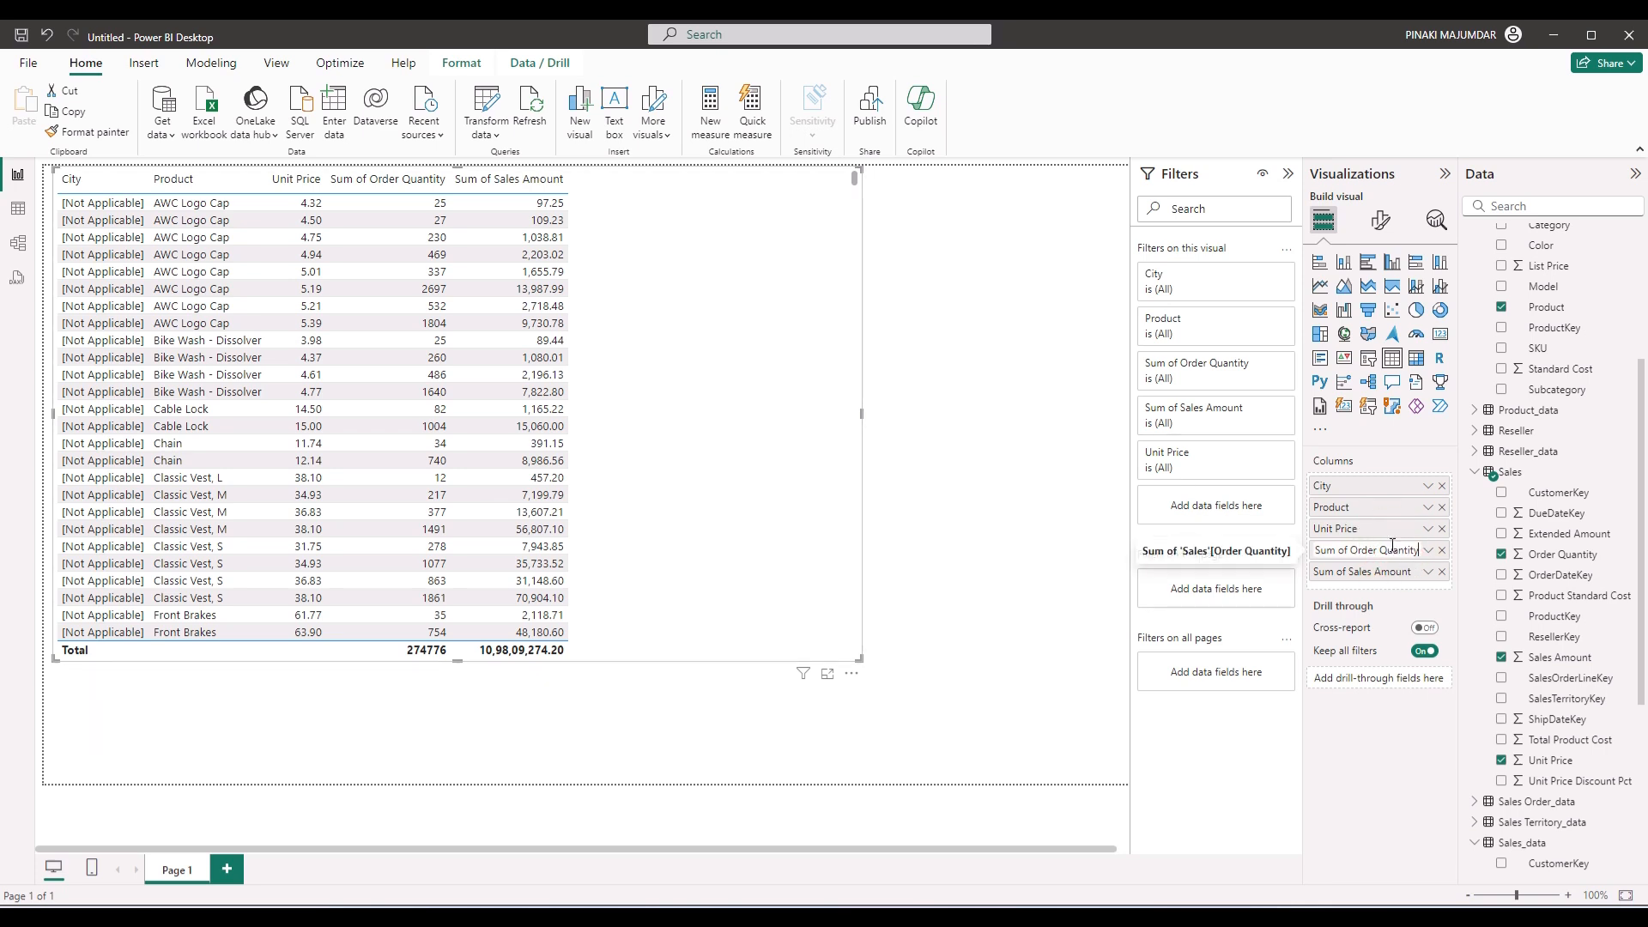
pyautogui.moveTo(1348, 549); pyautogui.dragTo(1314, 550)
pyautogui.press('BackSpace')
pyautogui.press('Return')
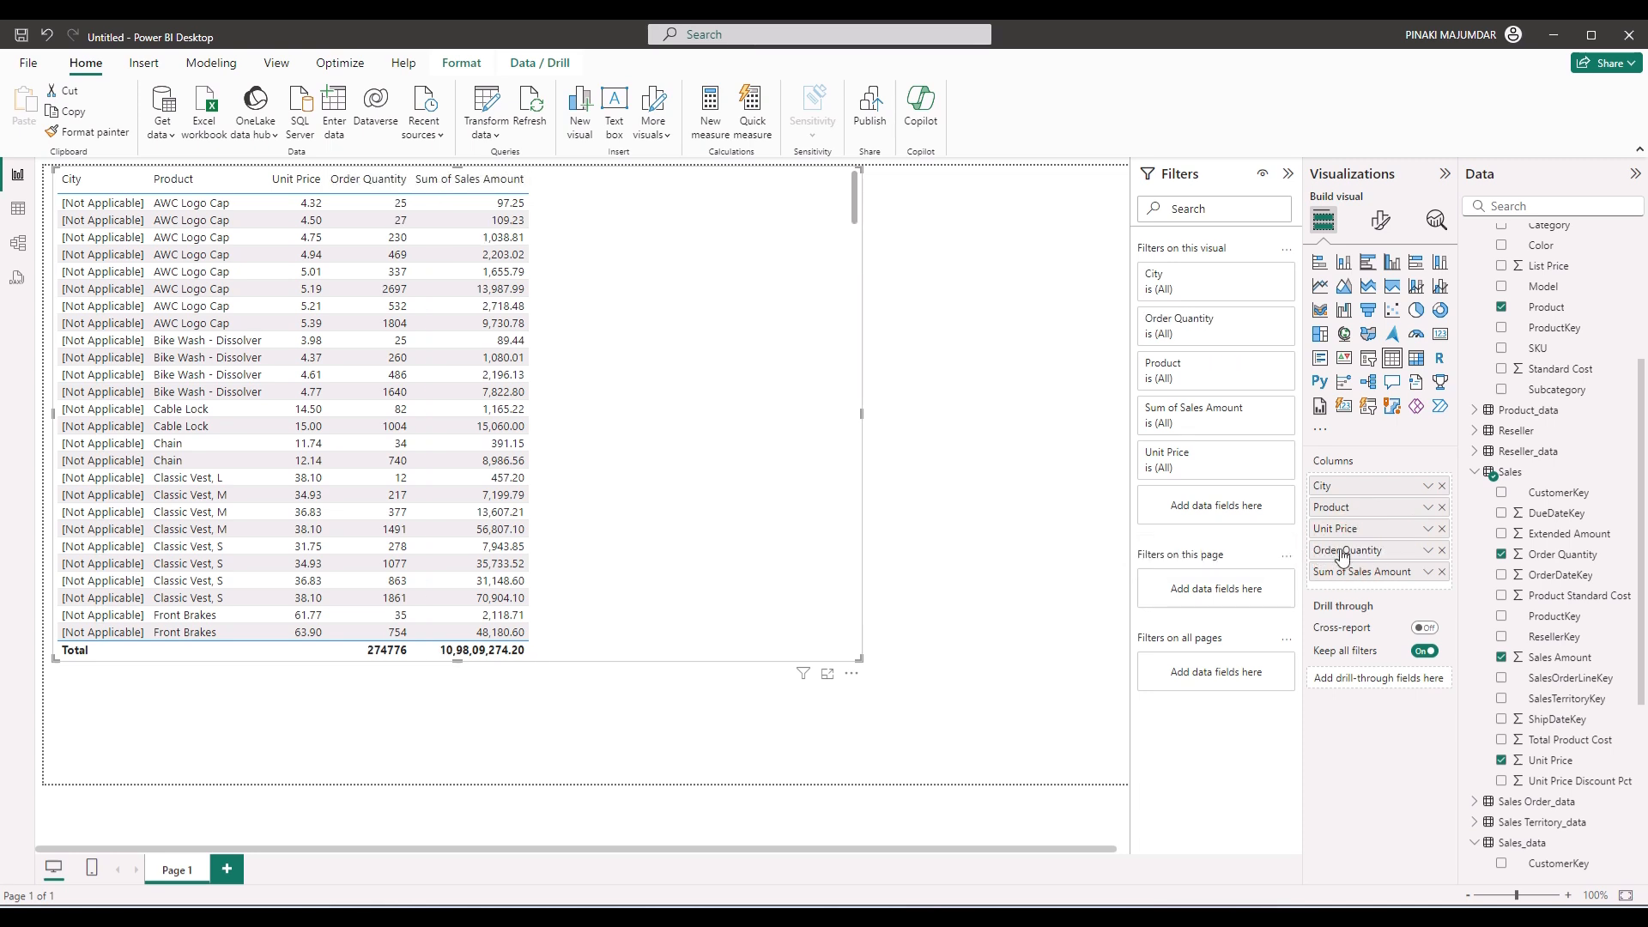
# Sort the table by its summed sales amount in descending order and rename that column as Sales Amount.
pyautogui.click(450, 177)
pyautogui.rightClick(464, 187)
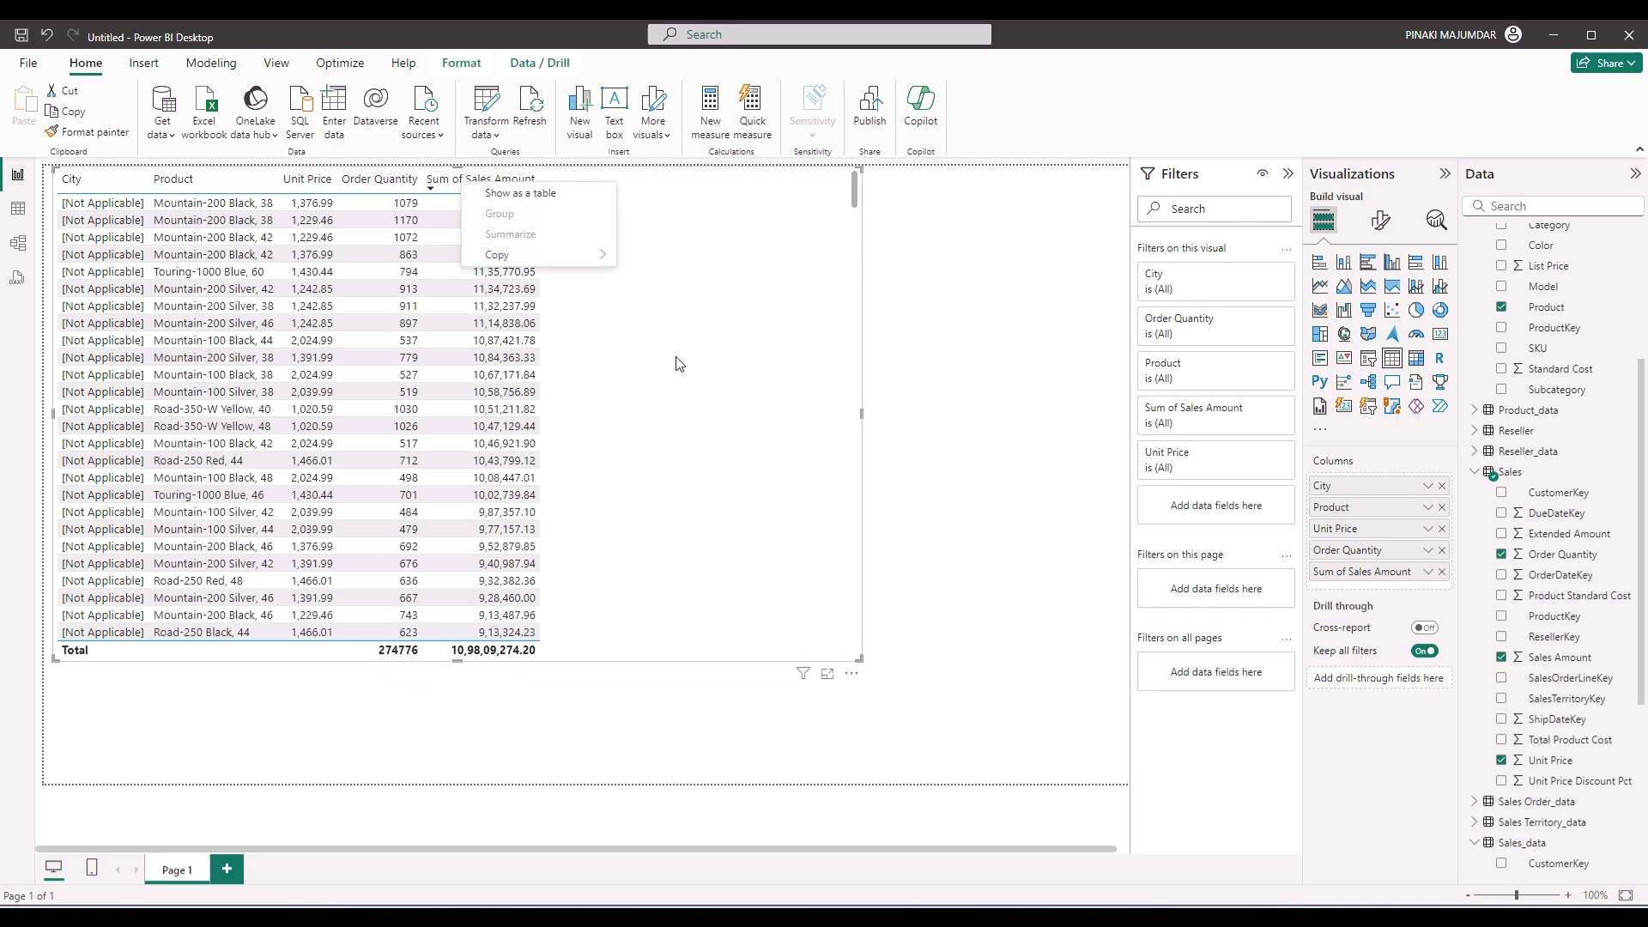
pyautogui.click(743, 394)
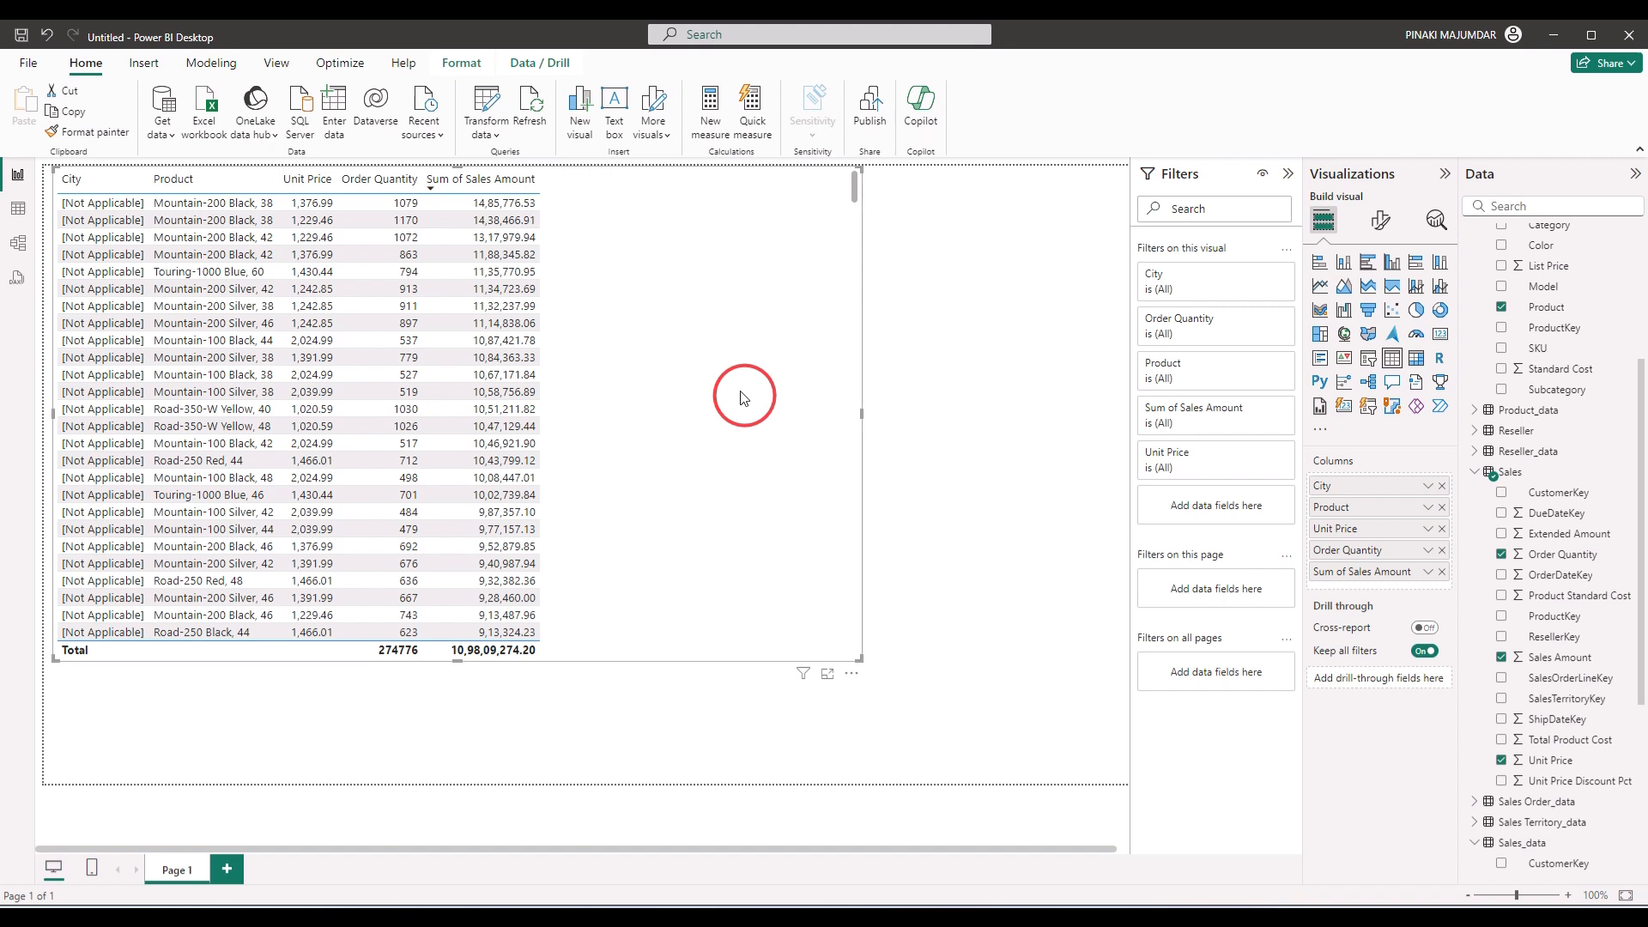
pyautogui.doubleClick(1376, 573)
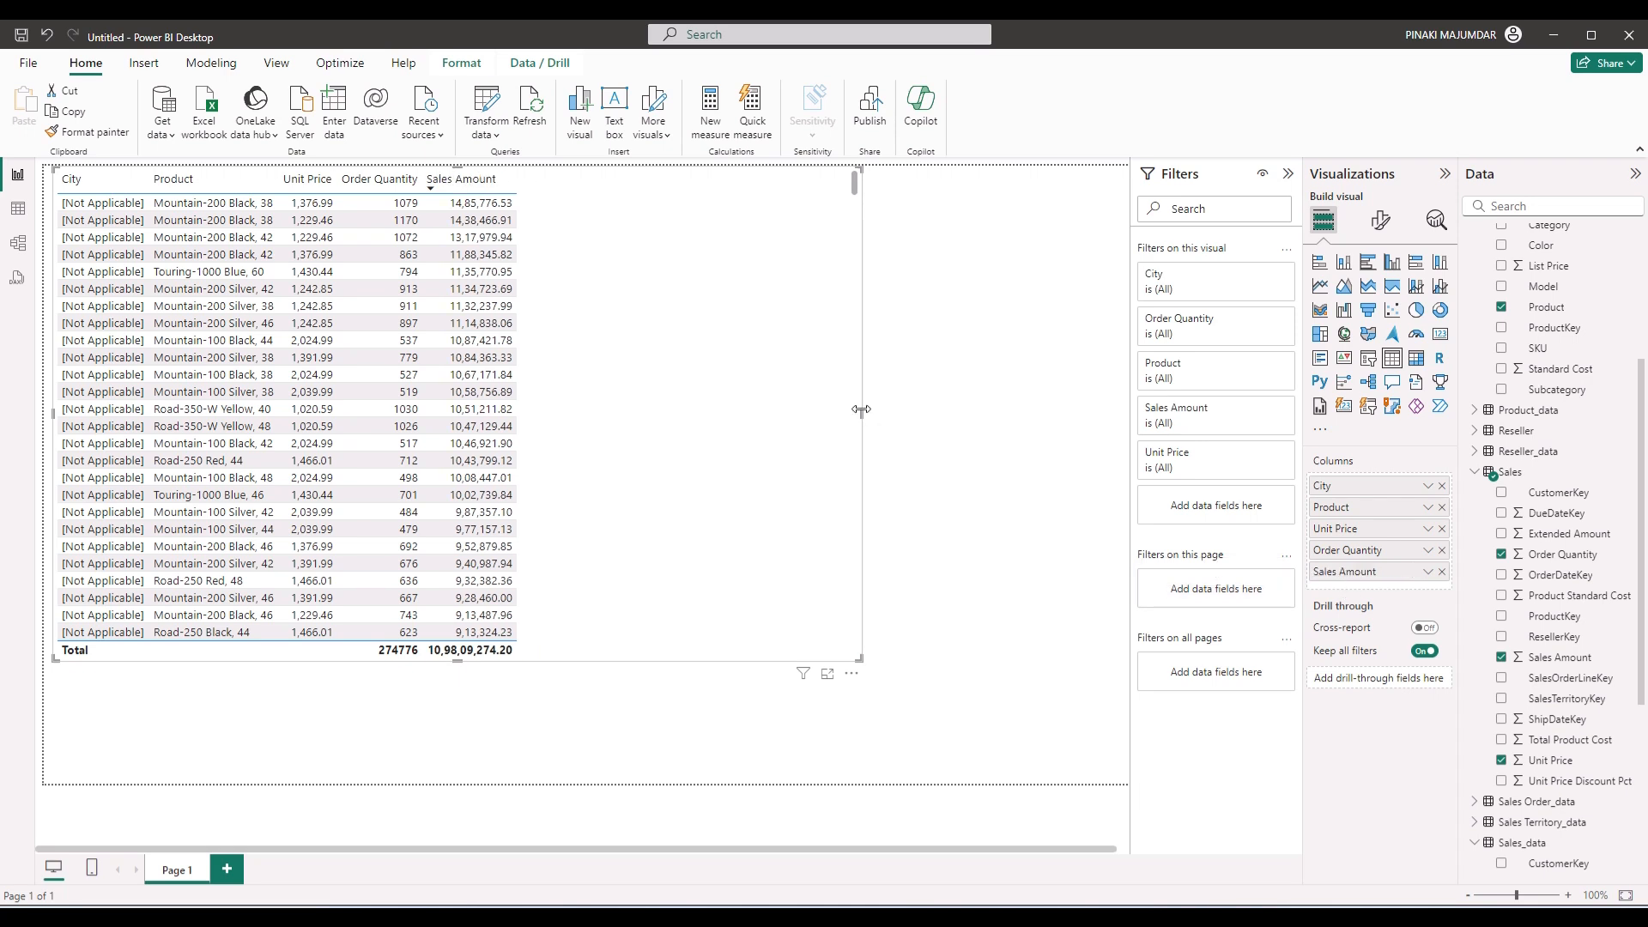
# Narrow the table visual to fit its columns, place it near the middle of the report page, and deselect it.
pyautogui.moveTo(861, 410); pyautogui.dragTo(618, 395)
pyautogui.click(558, 183)
pyautogui.click(532, 171)
pyautogui.moveTo(616, 657); pyautogui.dragTo(919, 660)
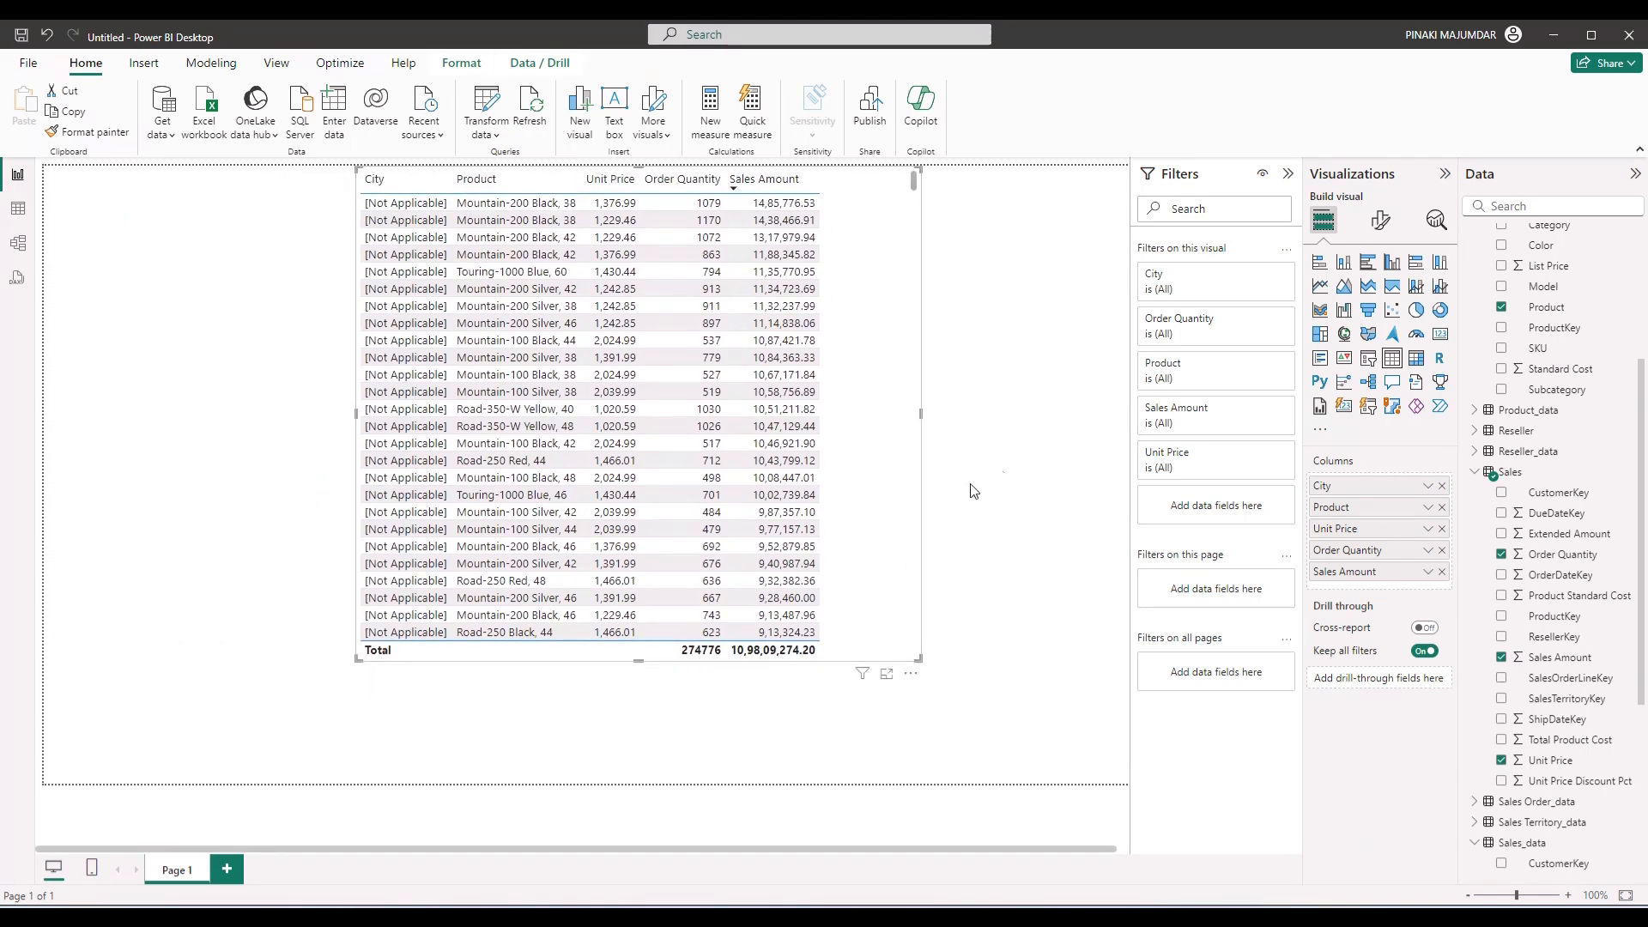
pyautogui.click(976, 426)
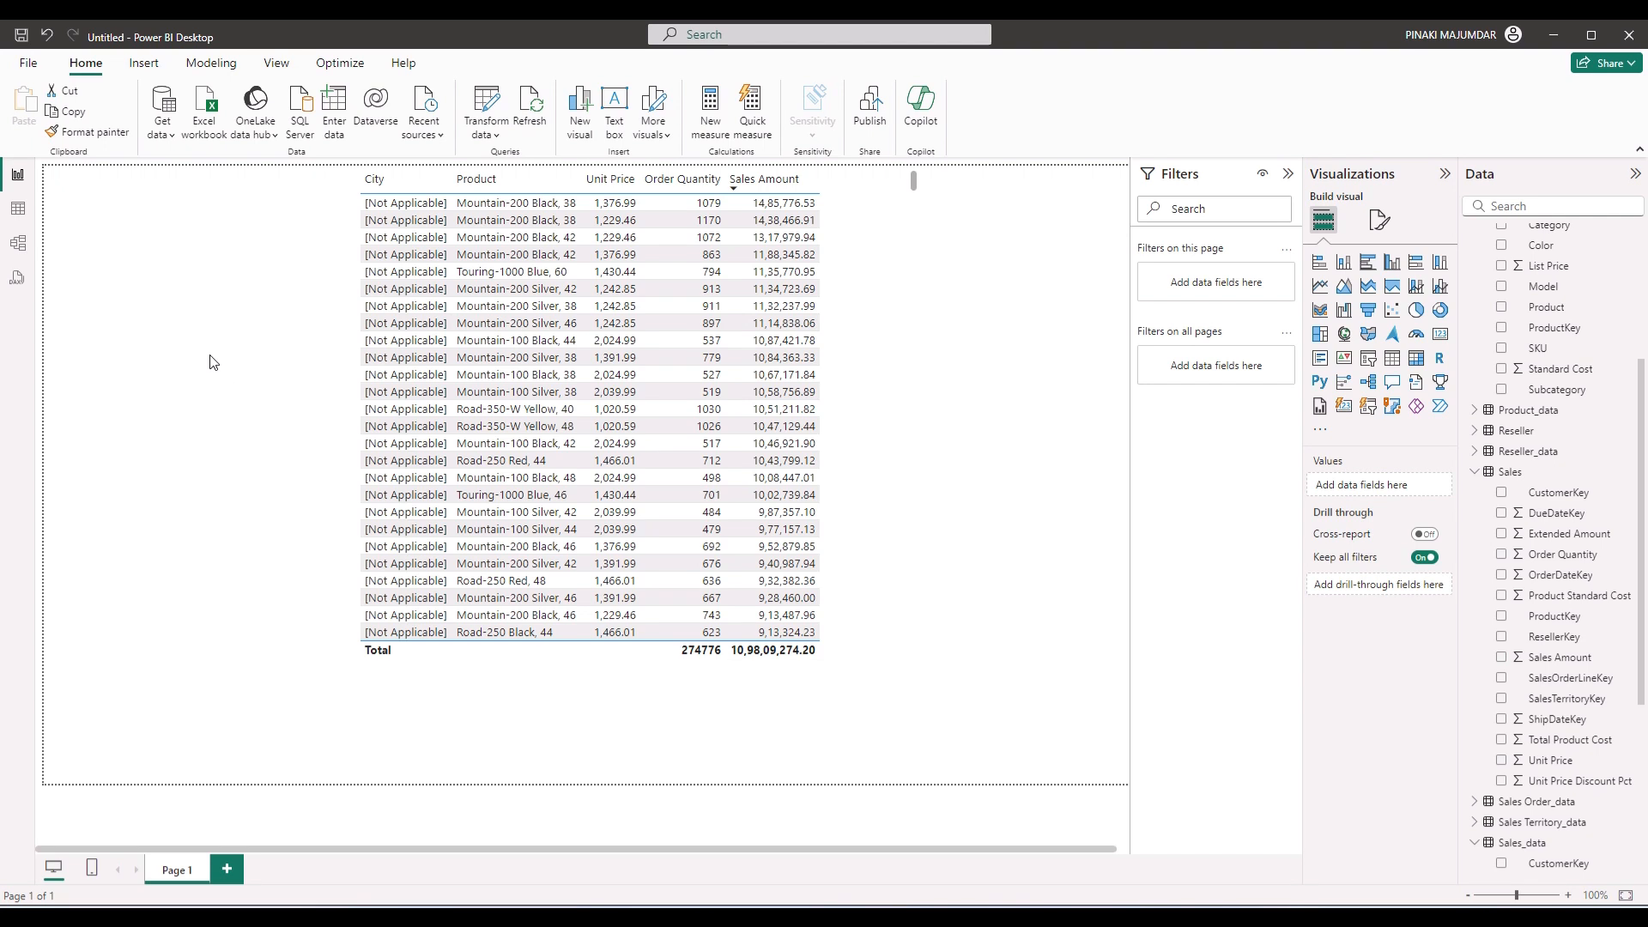
# Insert a slicer visual on the report page and shrink its height and width to fit in the empty space beside the table.
pyautogui.click(1373, 359)
pyautogui.moveTo(328, 662); pyautogui.dragTo(255, 261)
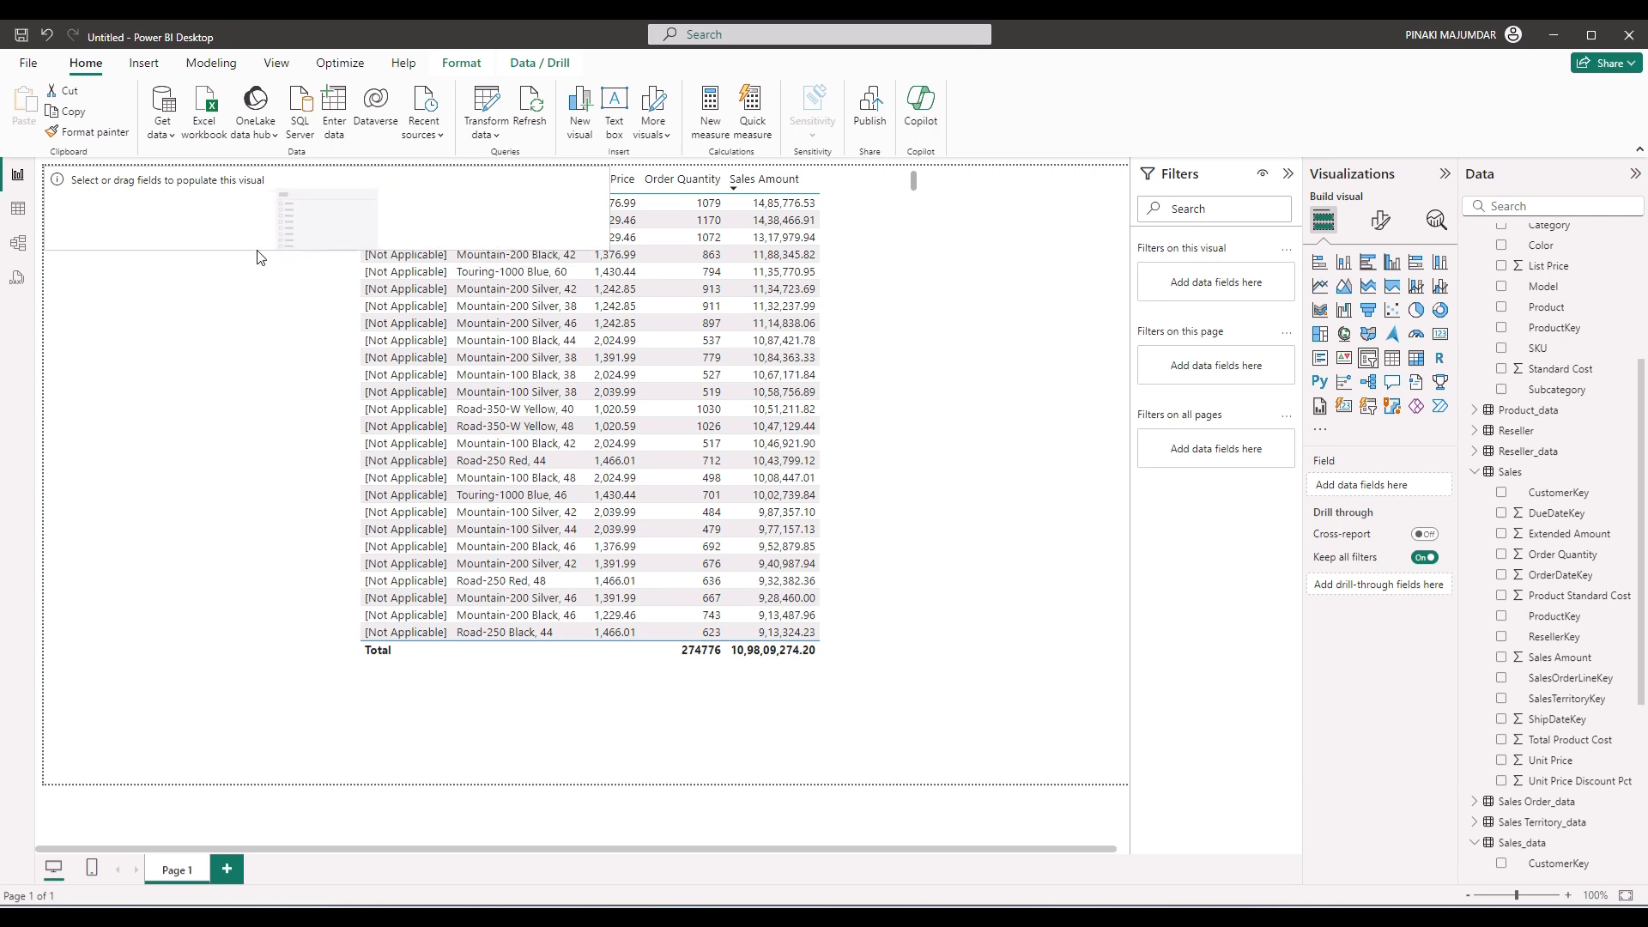
pyautogui.click(611, 208)
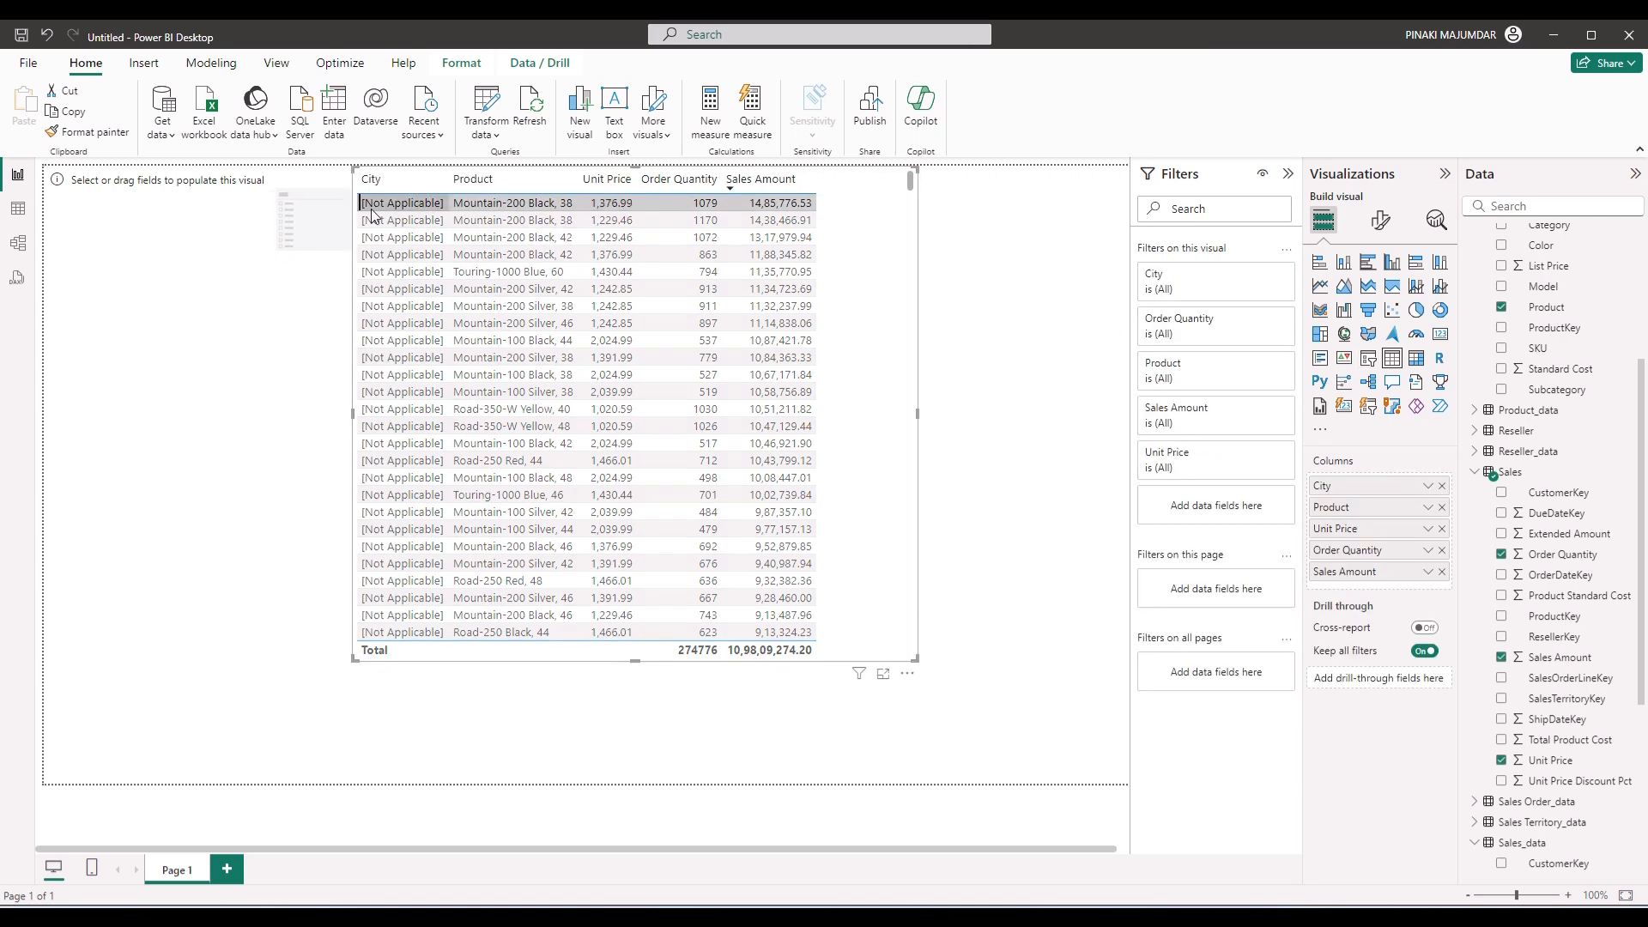
pyautogui.click(308, 199)
pyautogui.moveTo(611, 209); pyautogui.dragTo(328, 227)
# Assign the City field from the Customer table to the empty slicer.
pyautogui.scroll(3, 1594, 558)
pyautogui.scroll(2, 1594, 558)
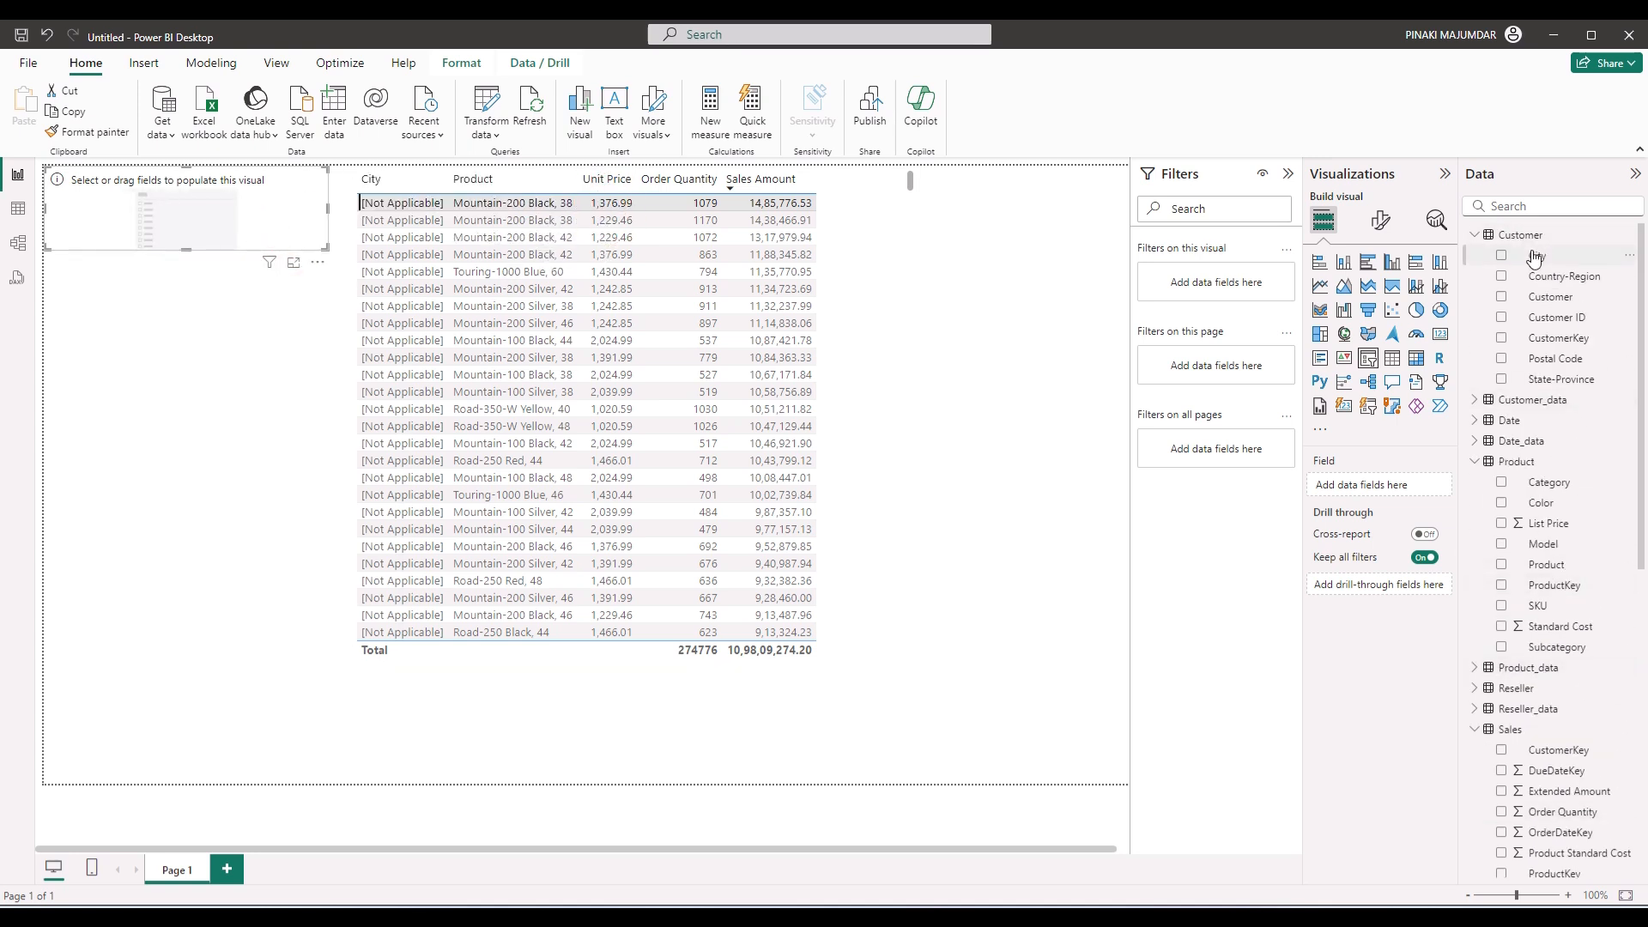
pyautogui.moveTo(1537, 257); pyautogui.dragTo(1389, 478)
# Try the Tile style on the City slicer, set its style to Dropdown, and reduce the slicer's height.
pyautogui.doubleClick(220, 173)
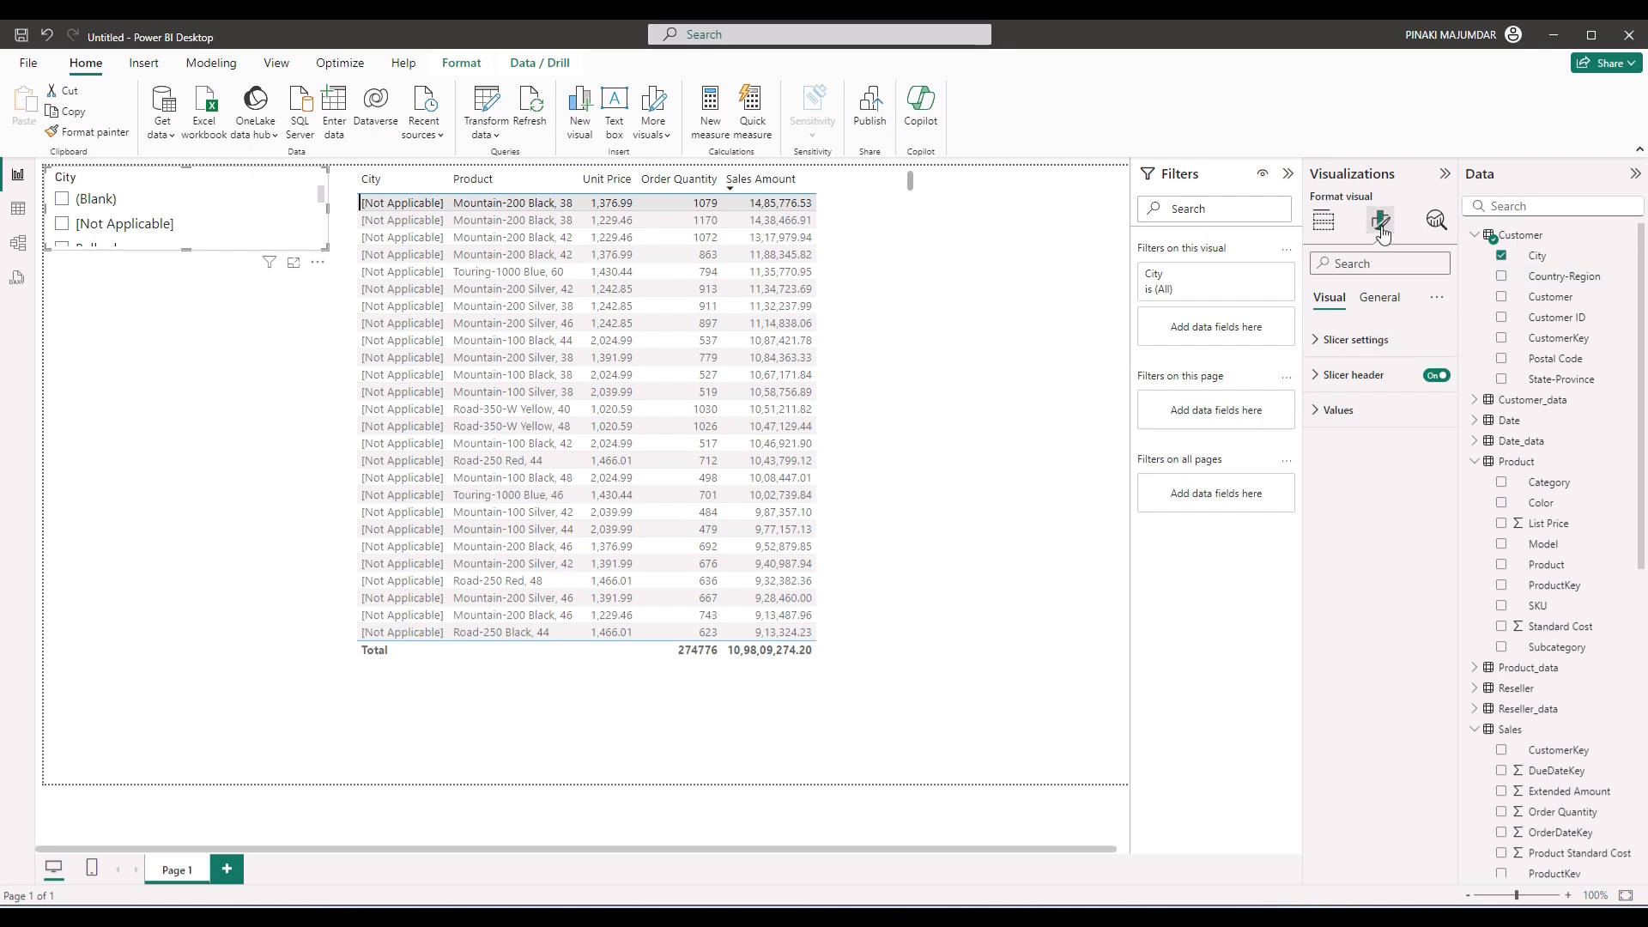
pyautogui.click(1313, 345)
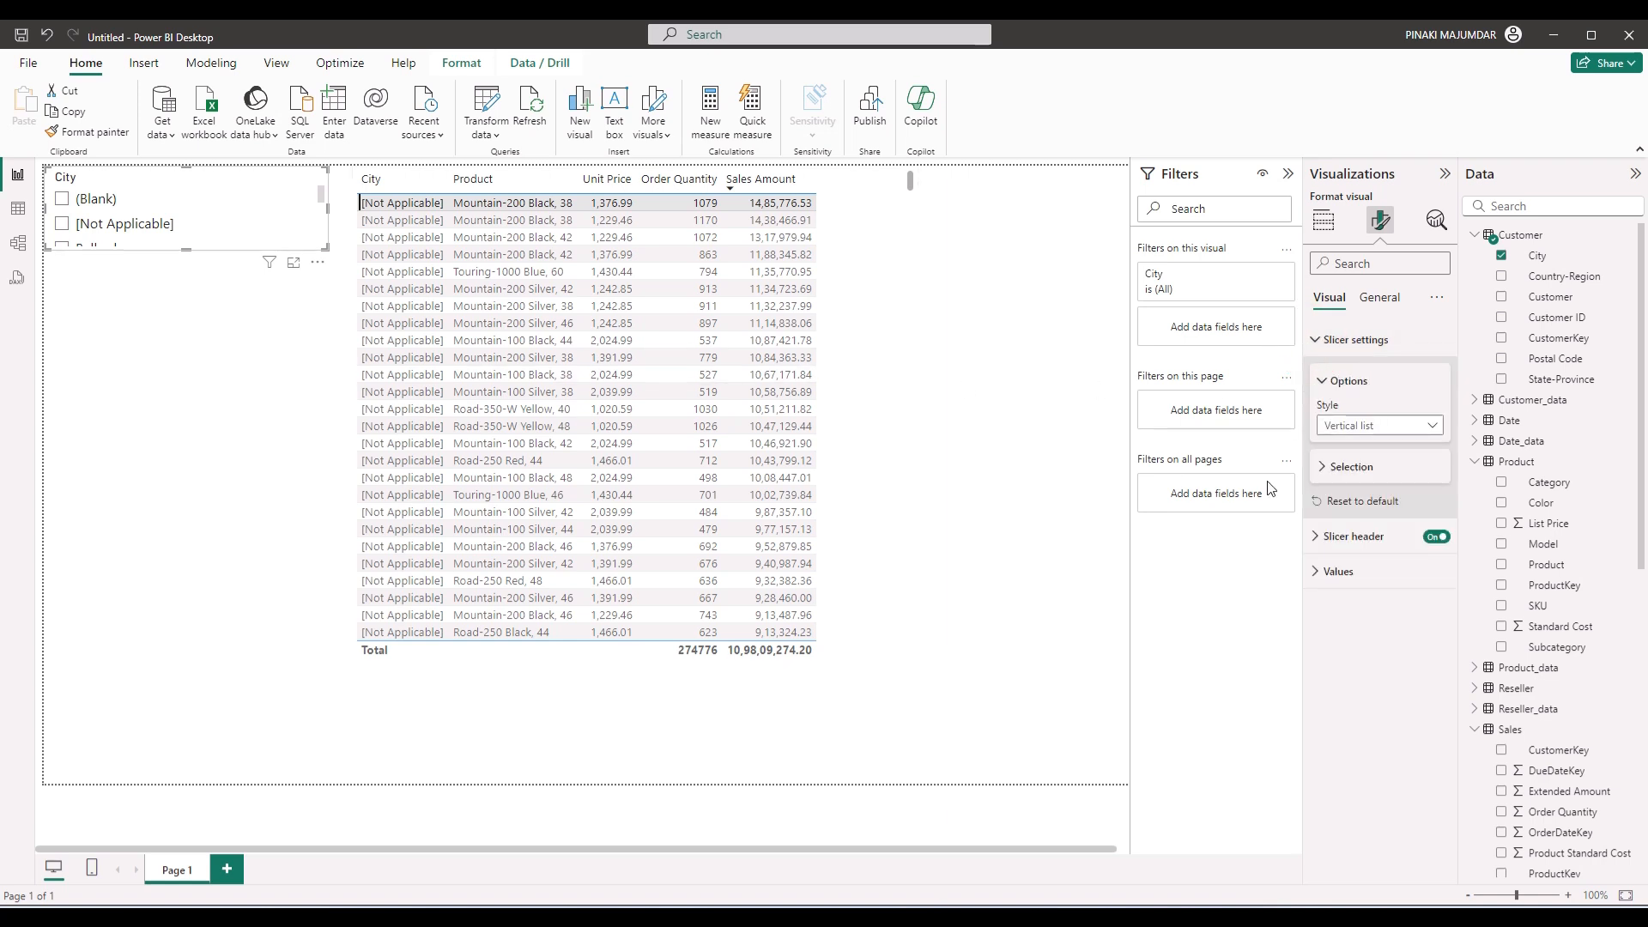
pyautogui.click(1418, 430)
pyautogui.click(1352, 475)
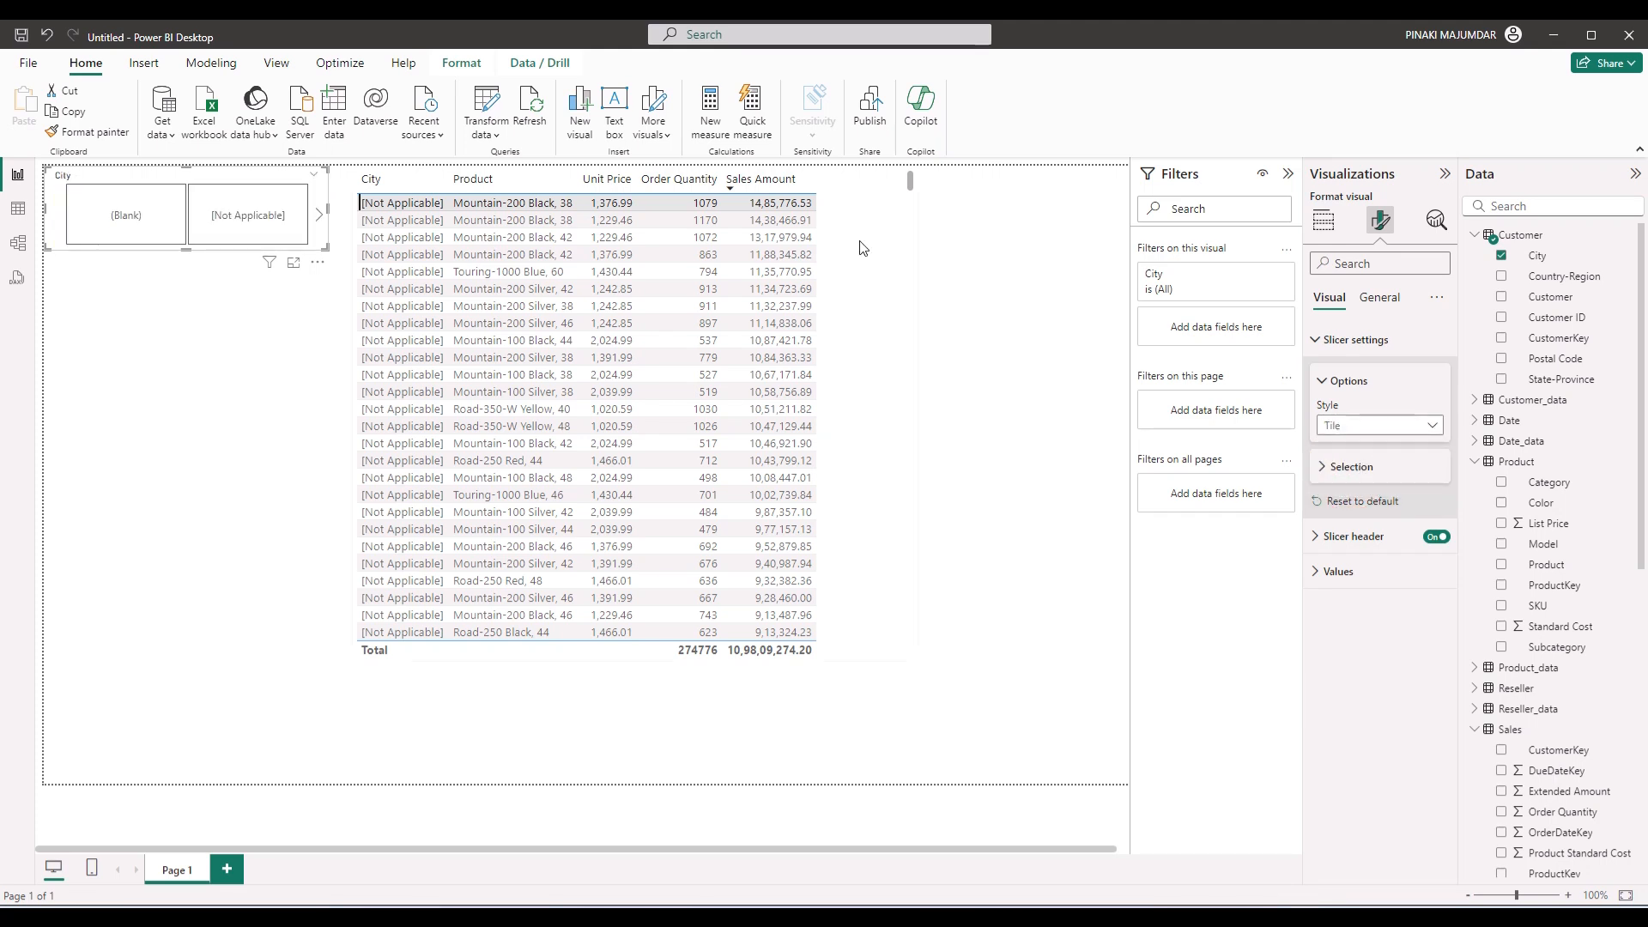
pyautogui.click(1371, 429)
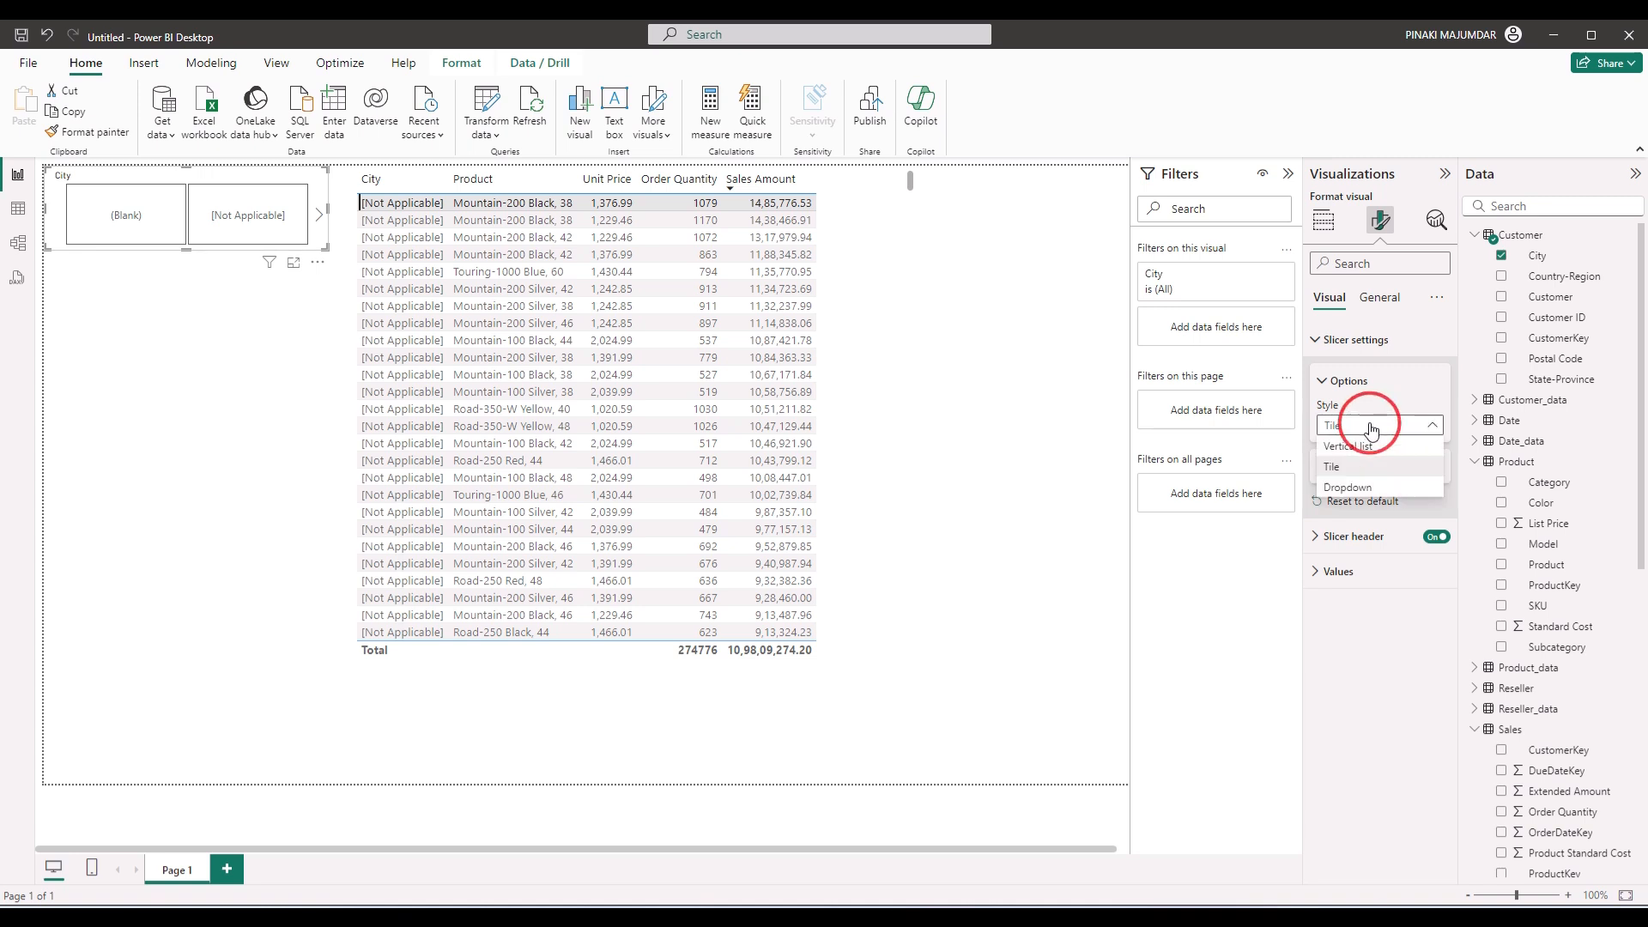
pyautogui.click(1346, 488)
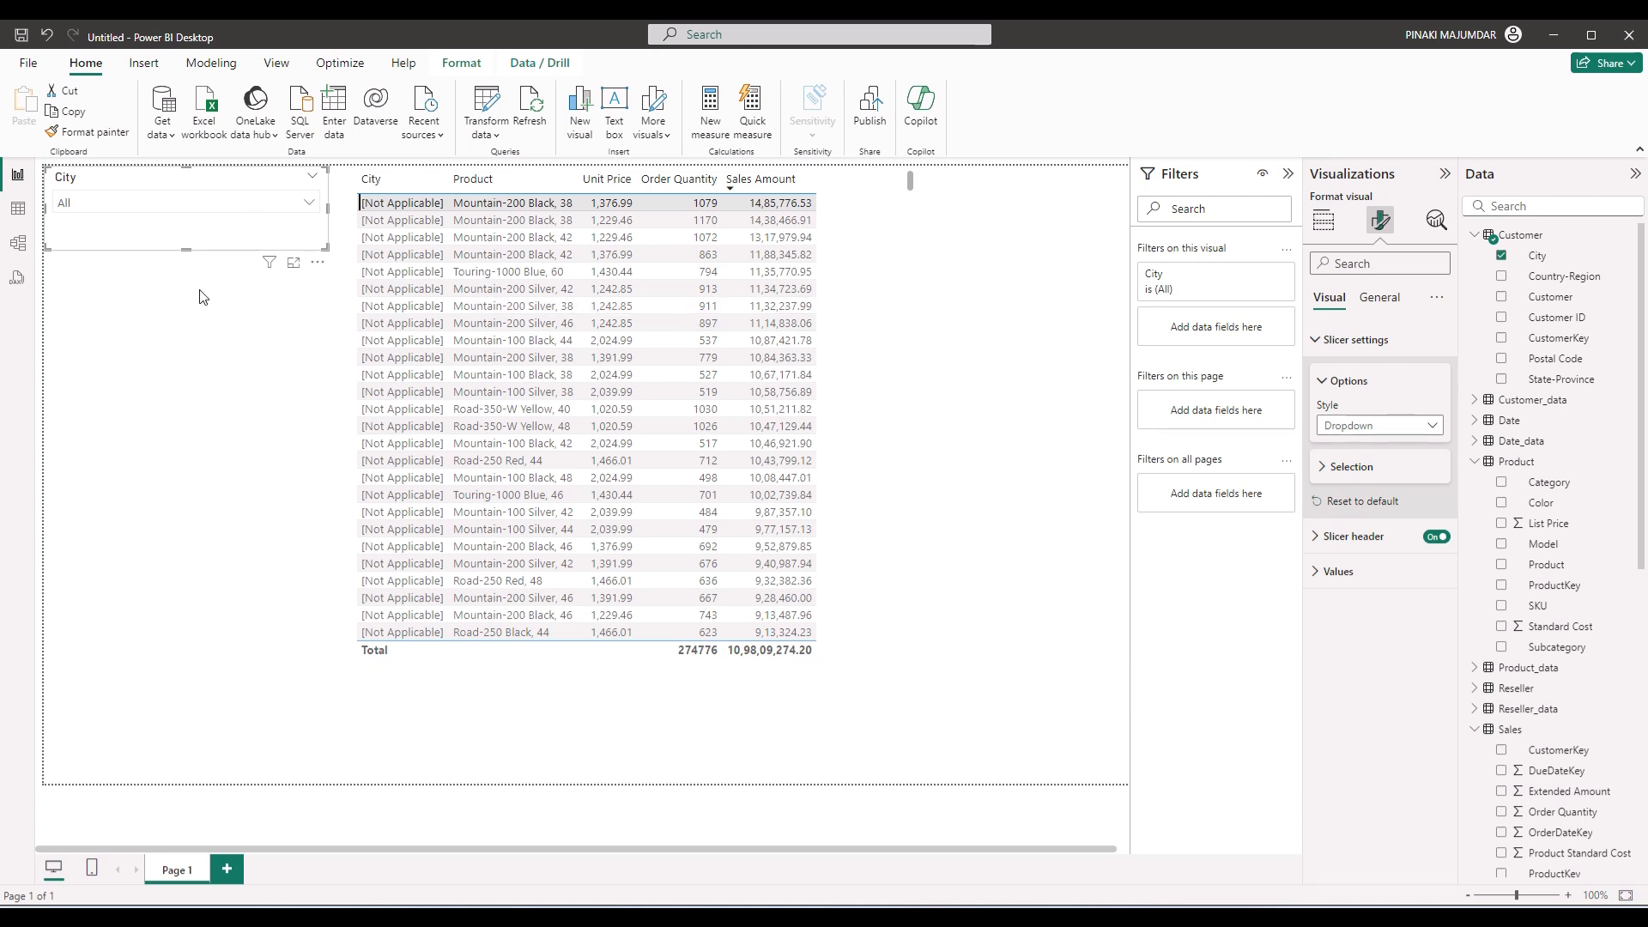
pyautogui.moveTo(190, 246); pyautogui.dragTo(189, 230)
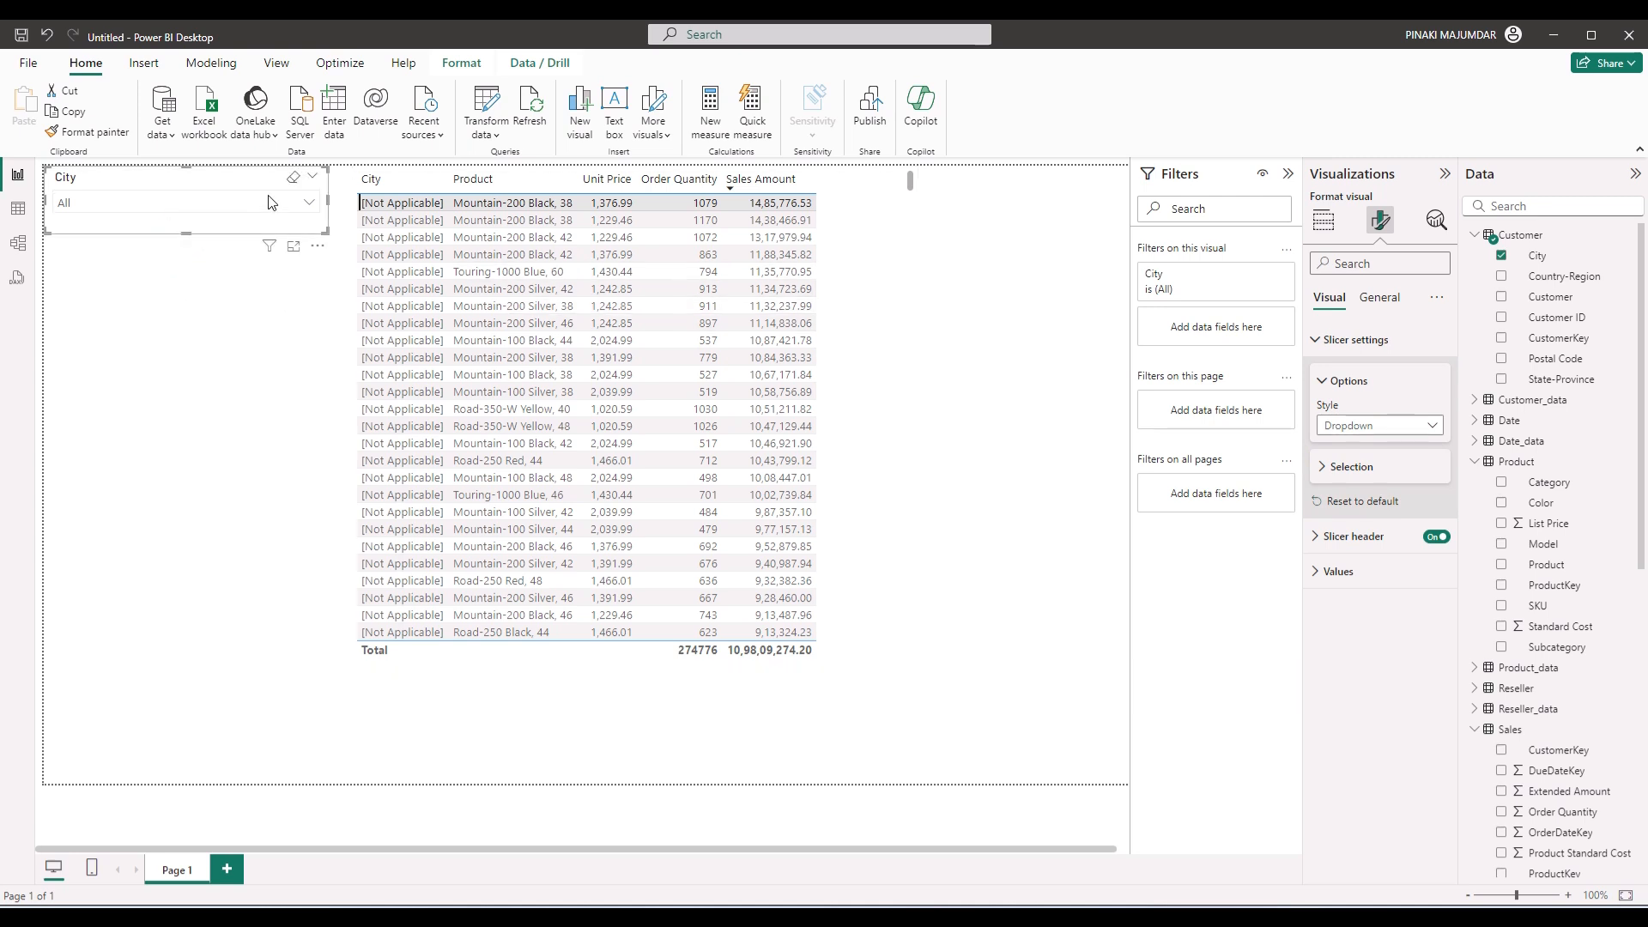
# Place the Product field from the Product table below the City slicer and convert the resulting visual to a slicer.
pyautogui.click(1324, 220)
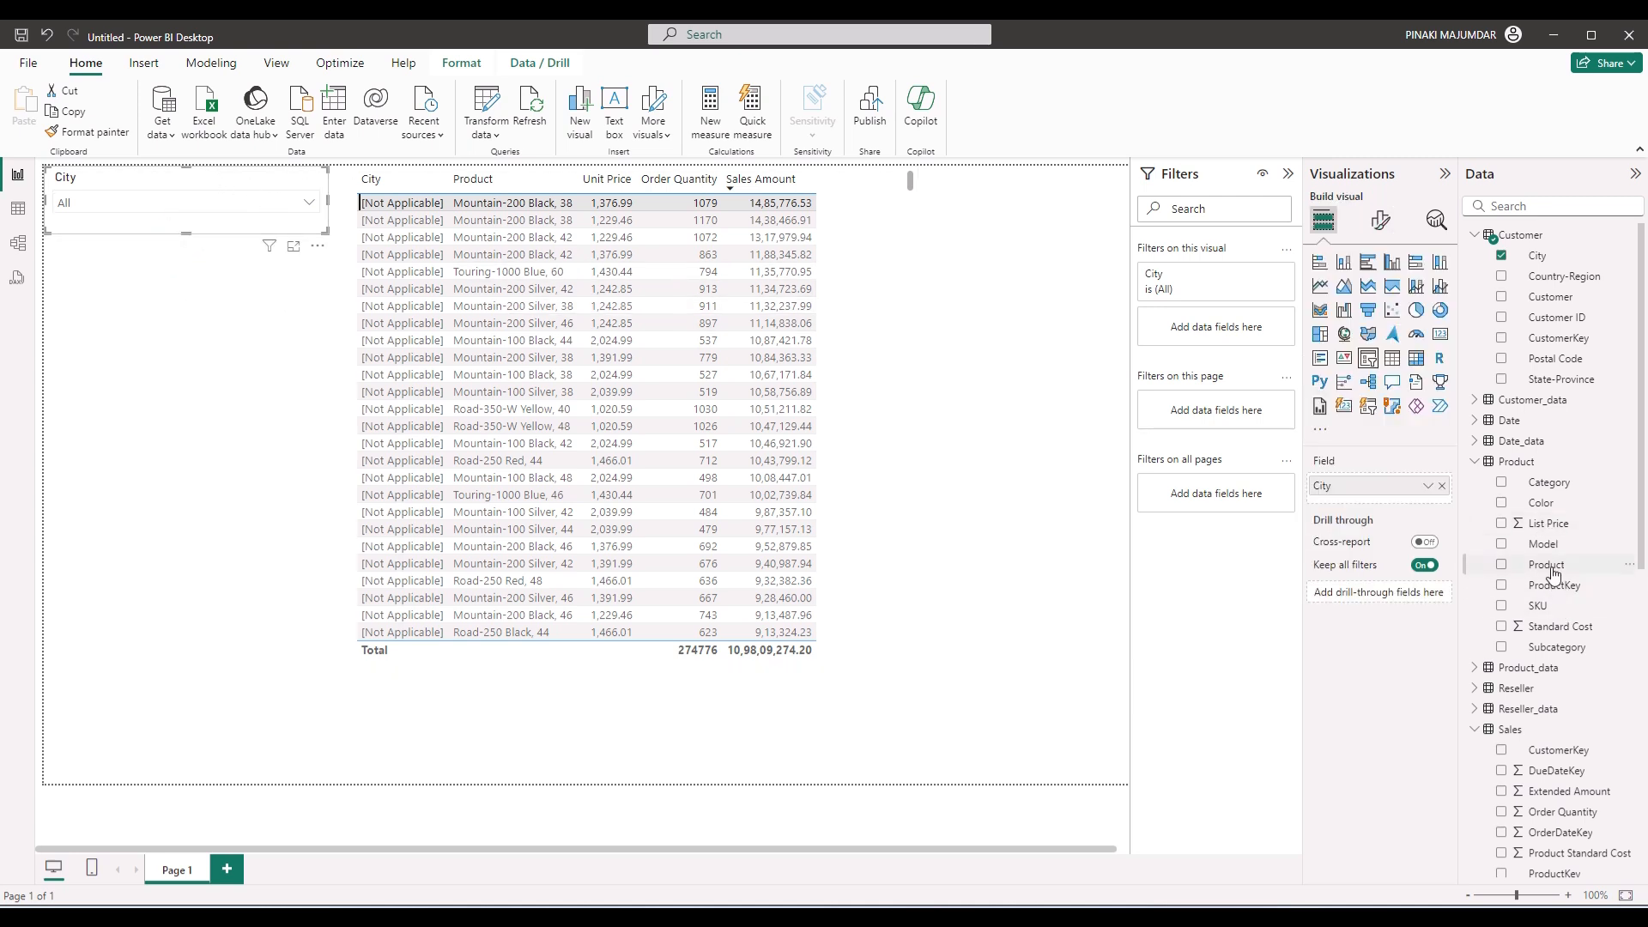
pyautogui.moveTo(1552, 567); pyautogui.dragTo(235, 419)
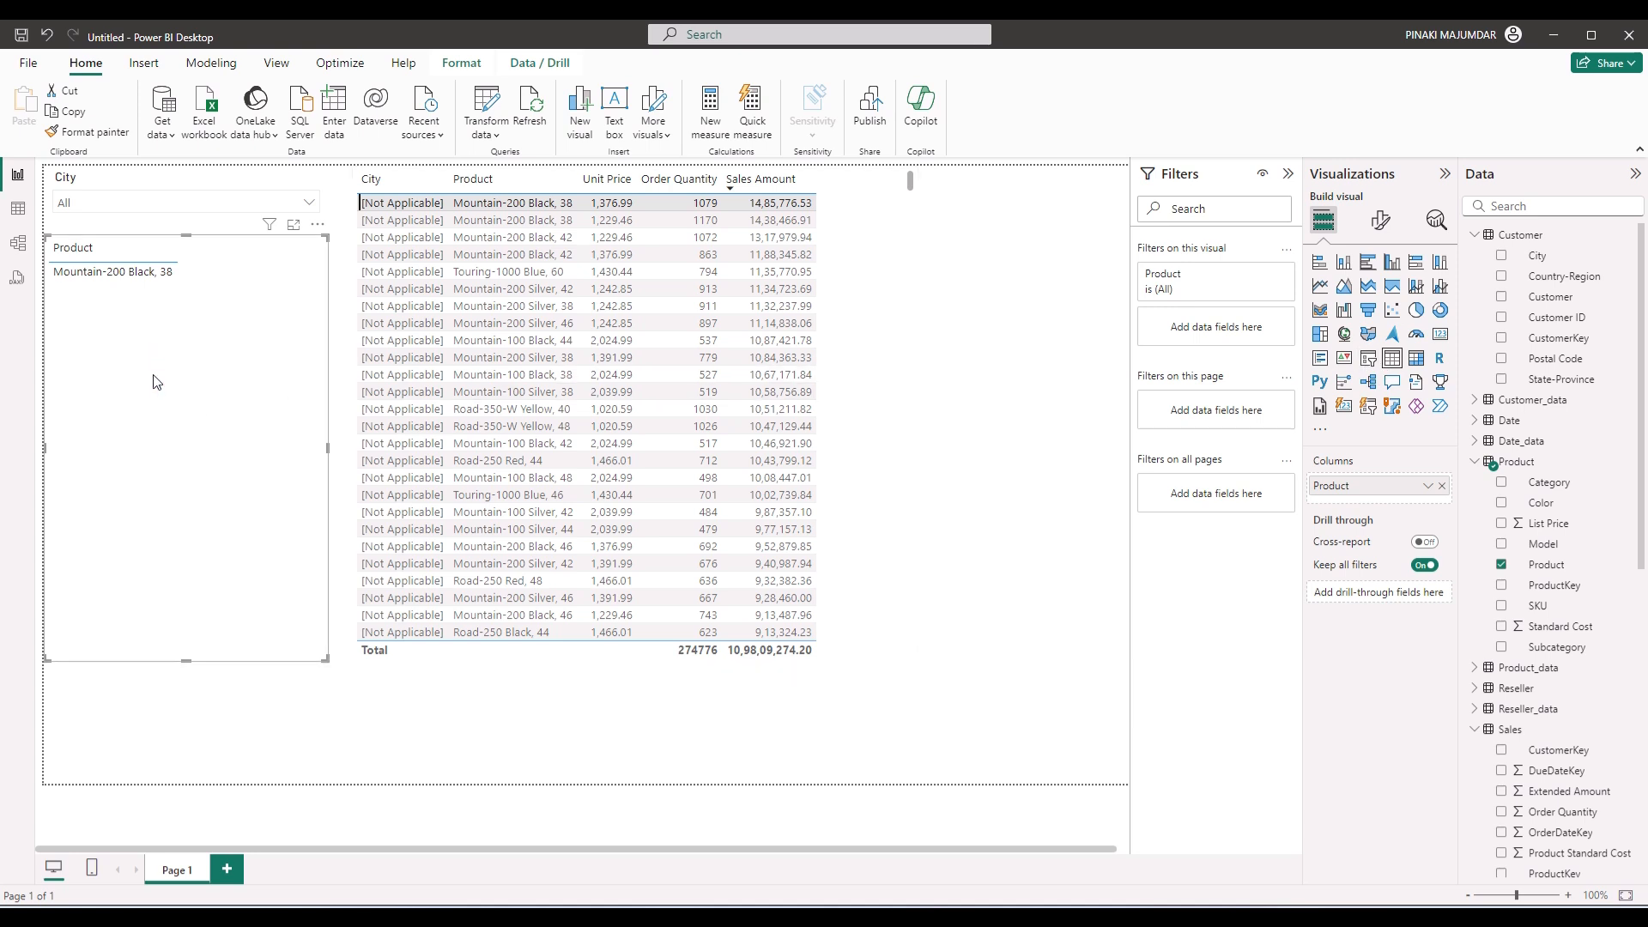
pyautogui.click(1370, 361)
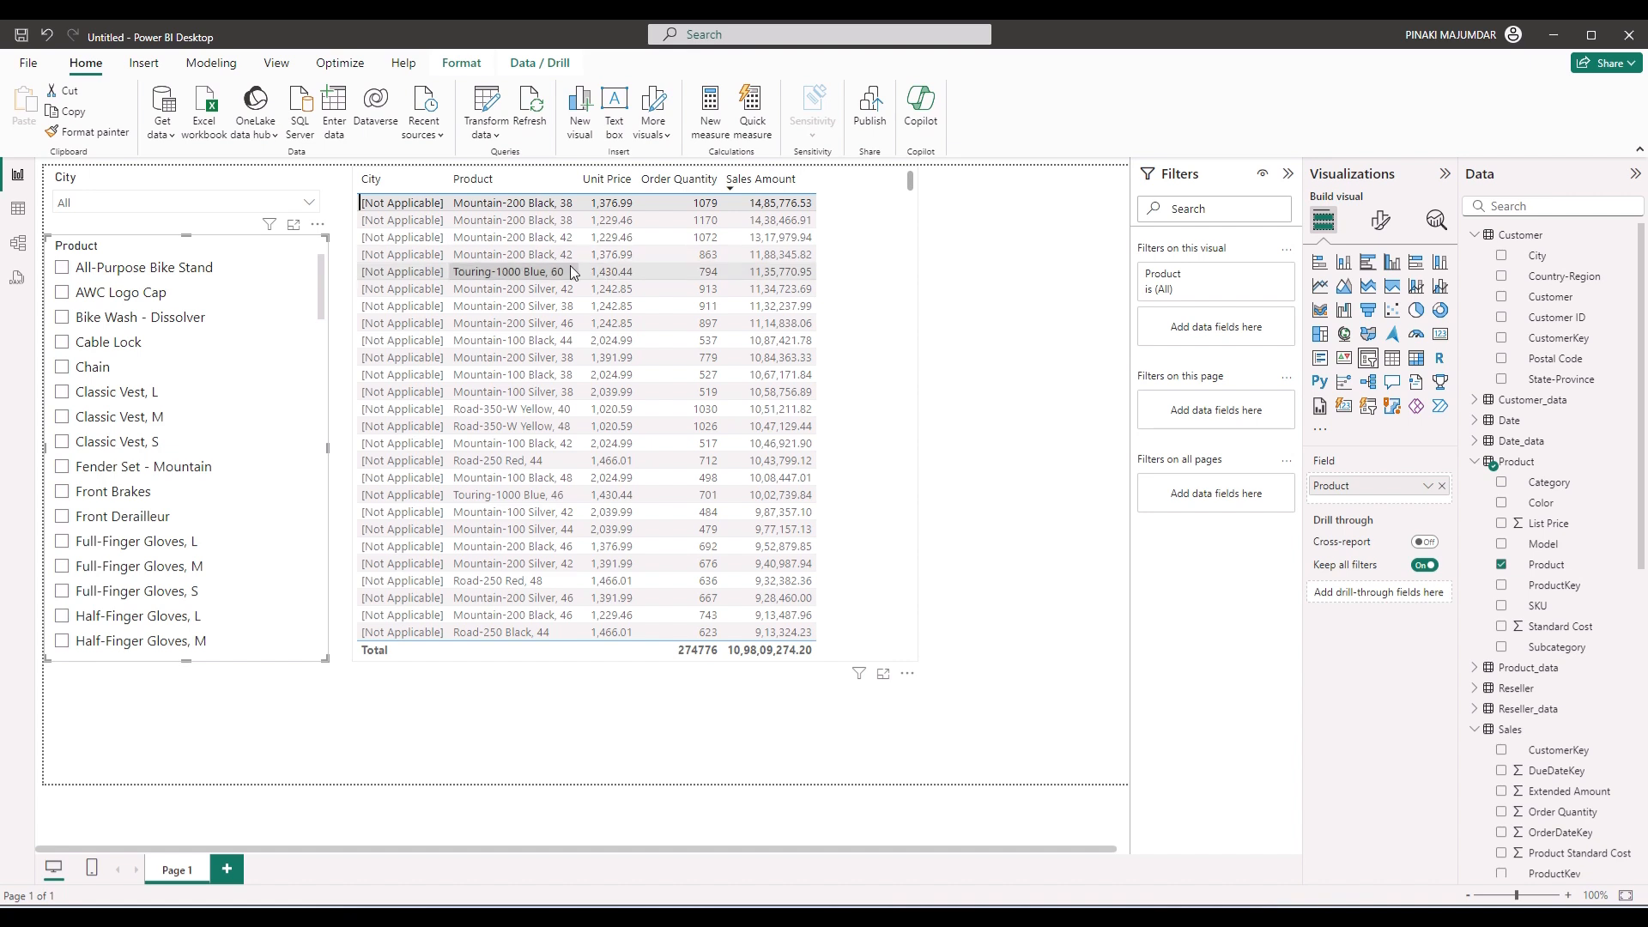
# Set the Product slicer's style to Dropdown, reduce its height to match the City slicer, and deselect it.
pyautogui.click(1381, 221)
pyautogui.click(1328, 341)
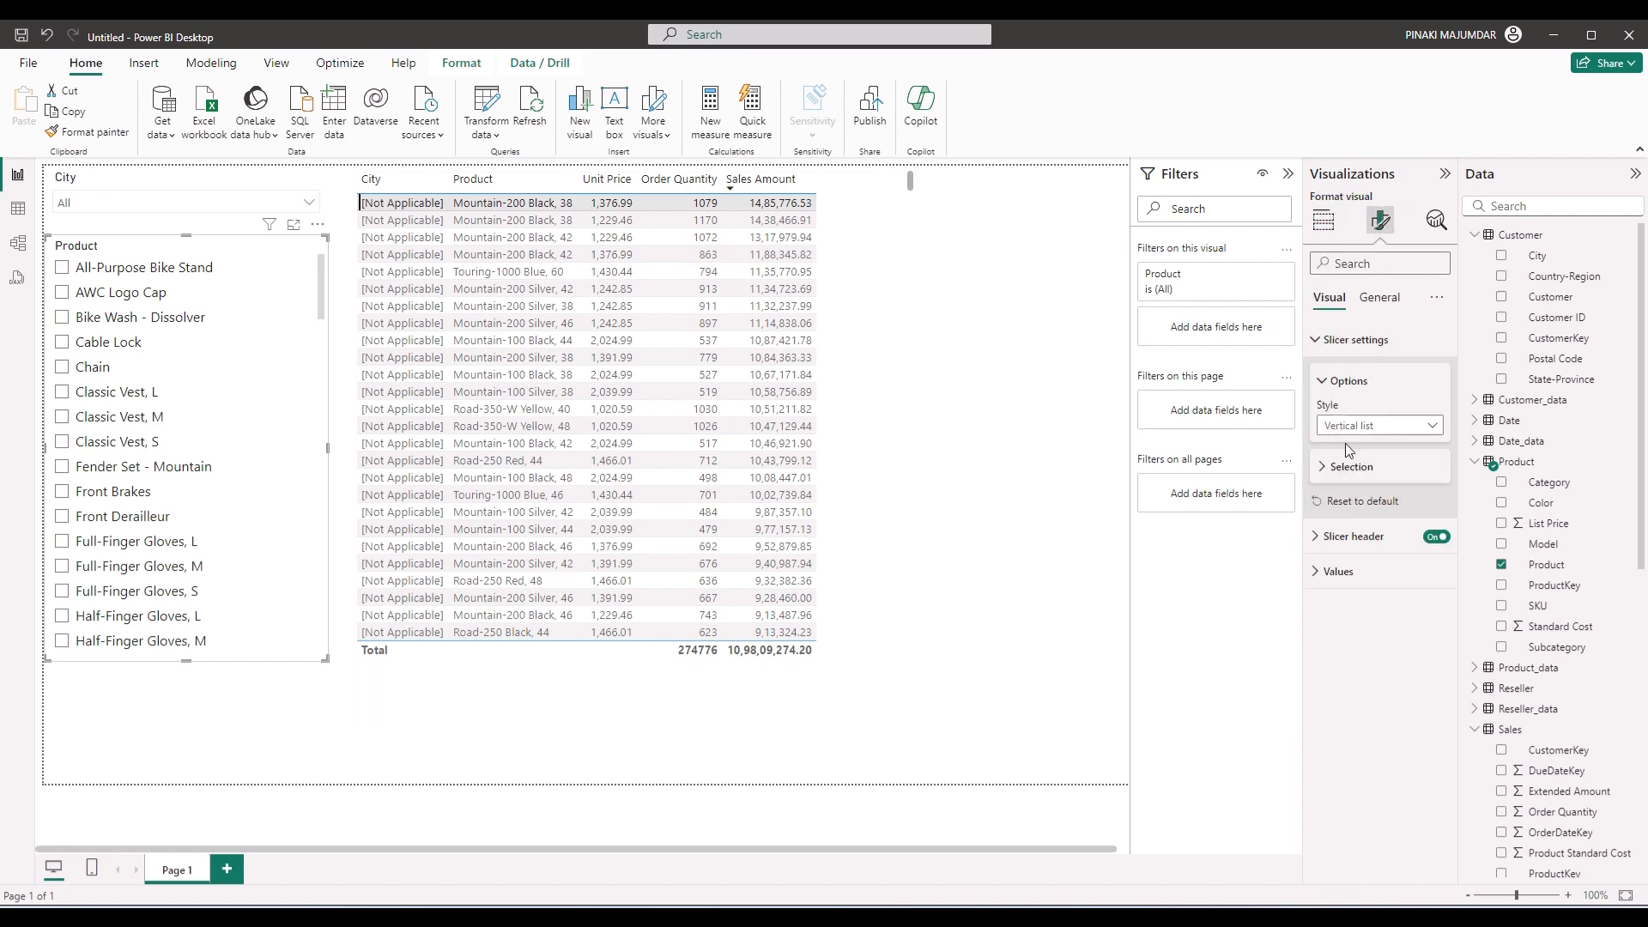
pyautogui.click(1365, 425)
pyautogui.click(1351, 486)
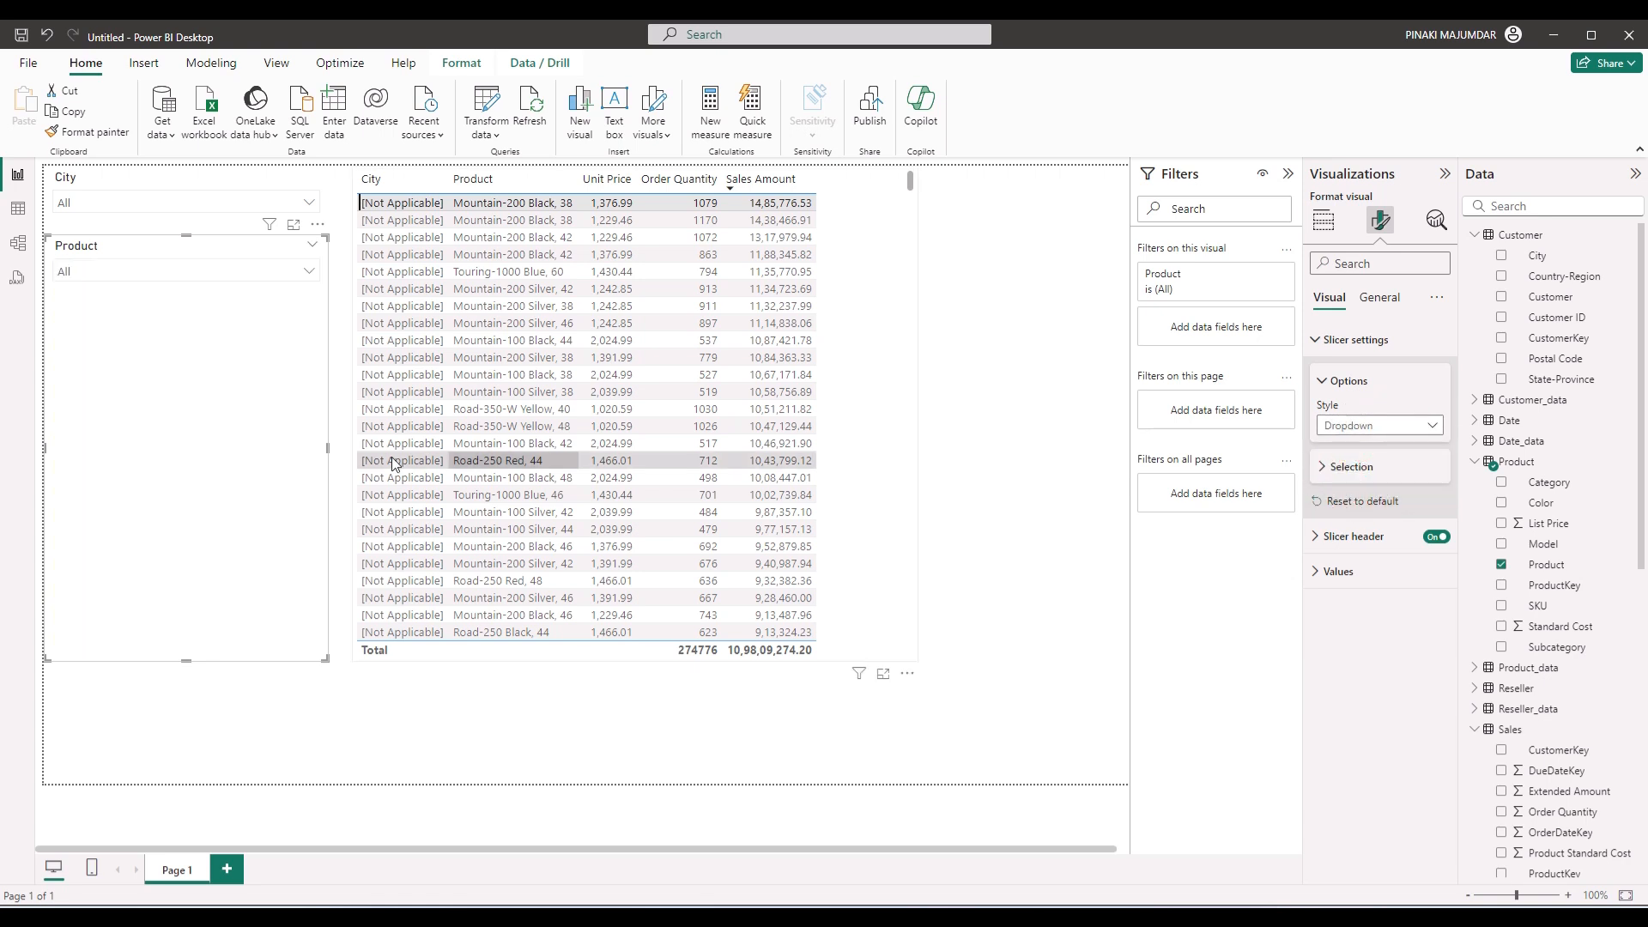
pyautogui.moveTo(194, 657); pyautogui.dragTo(157, 297)
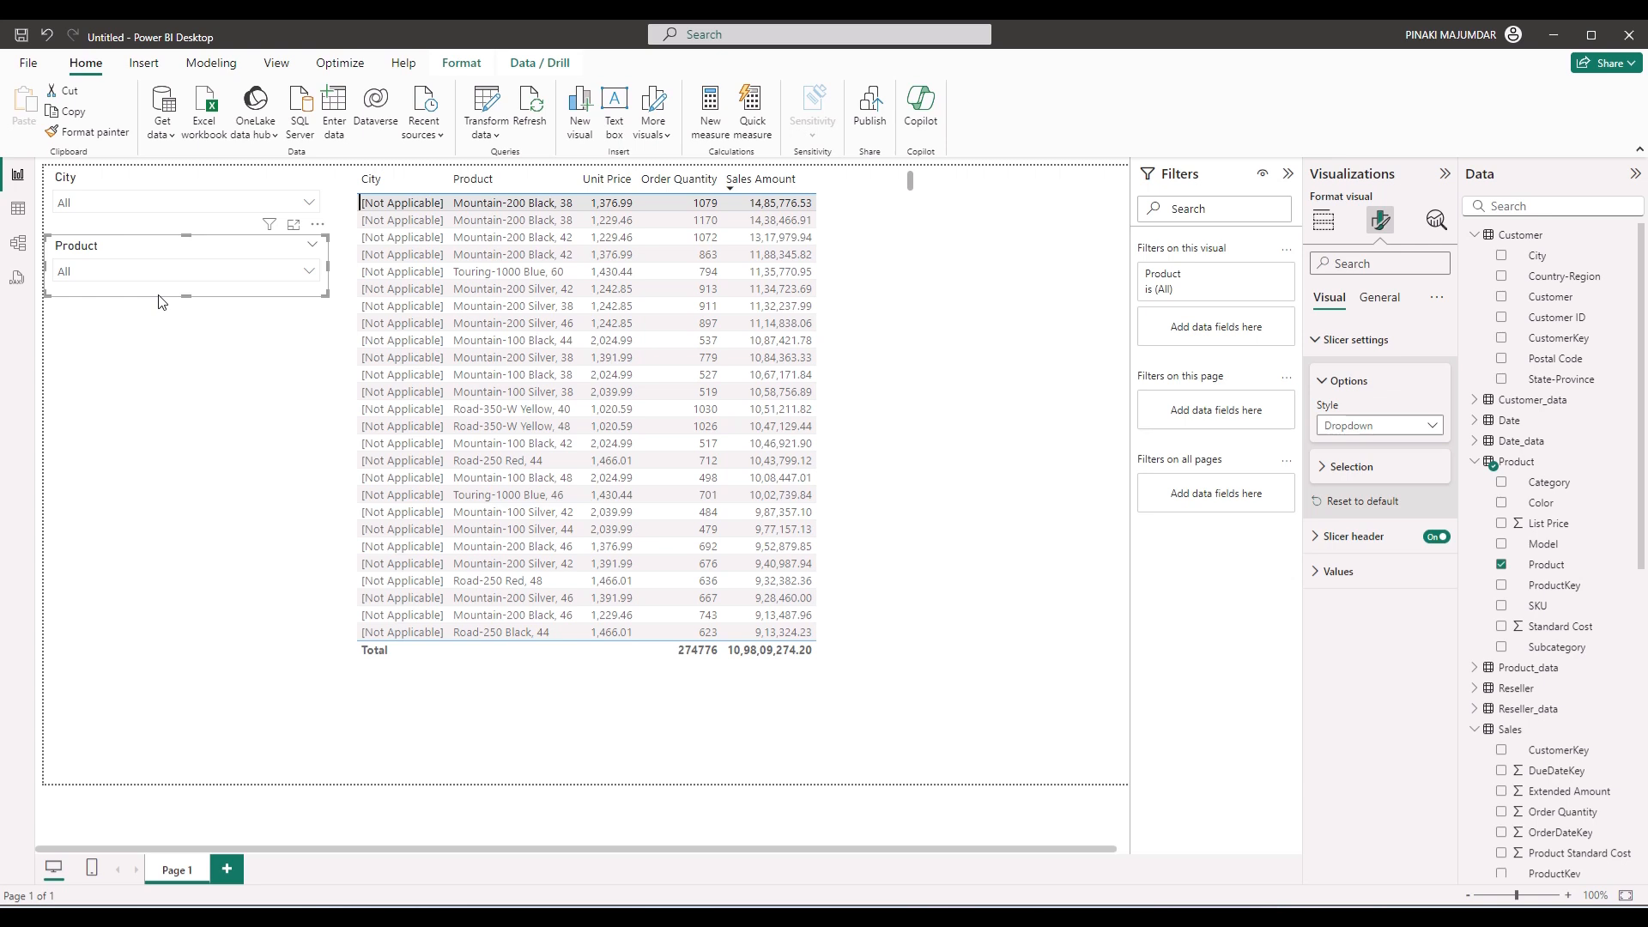
pyautogui.click(1045, 354)
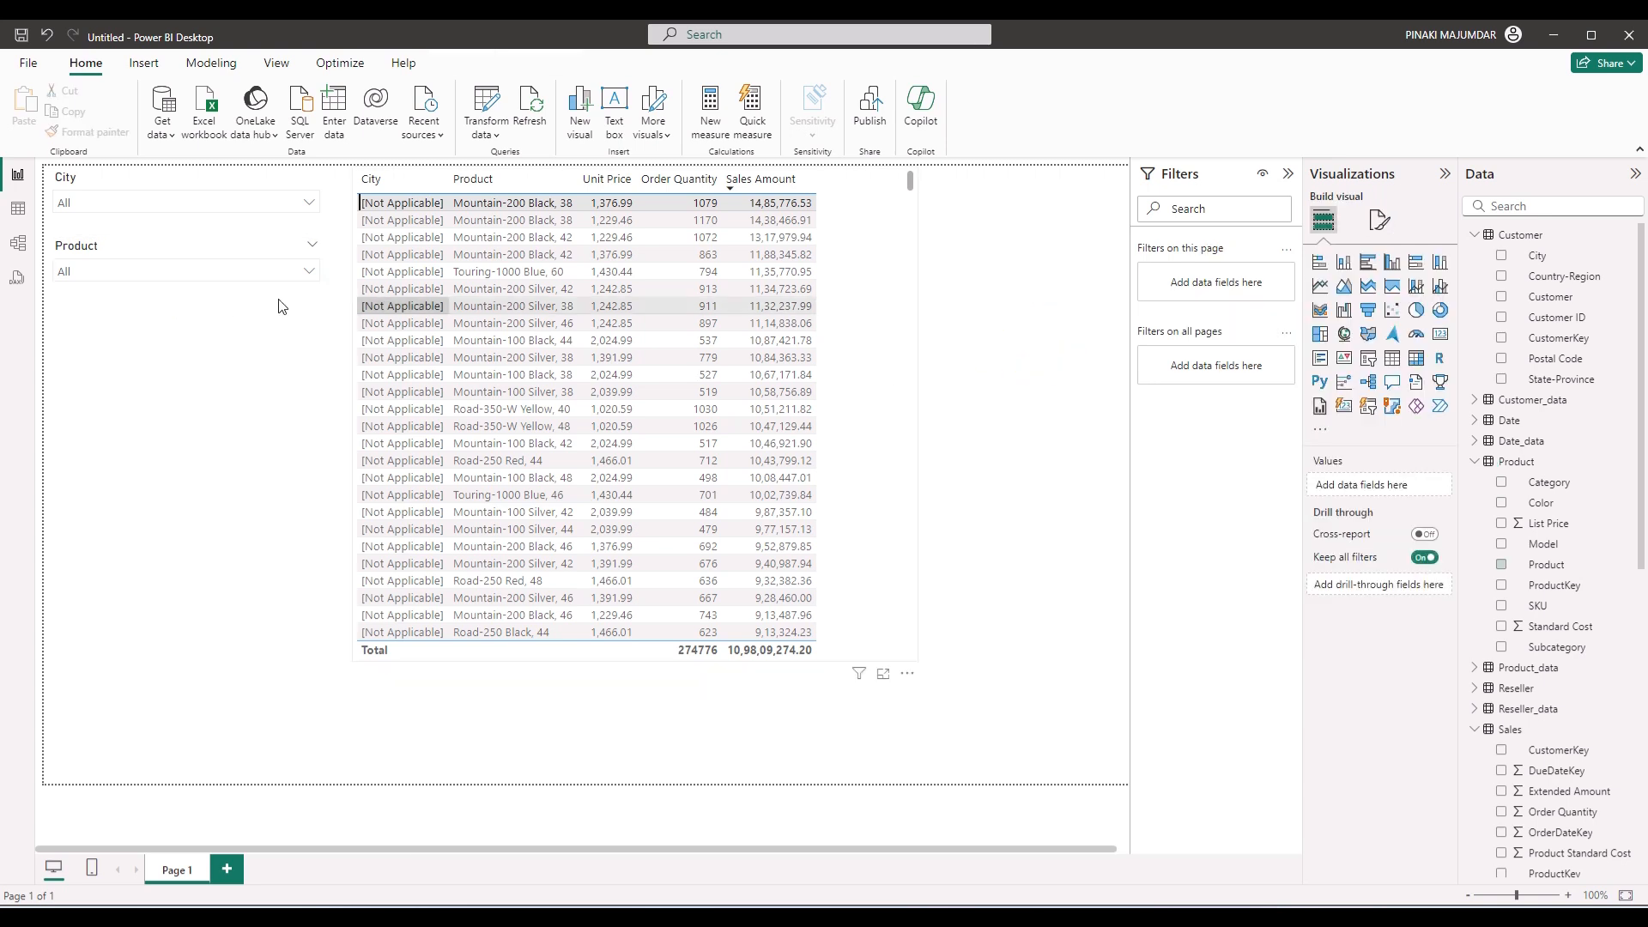
# Test the City slicer by filtering the table to Barstow, Ballard and Baytown in turn, and clear its selection.
pyautogui.click(228, 274)
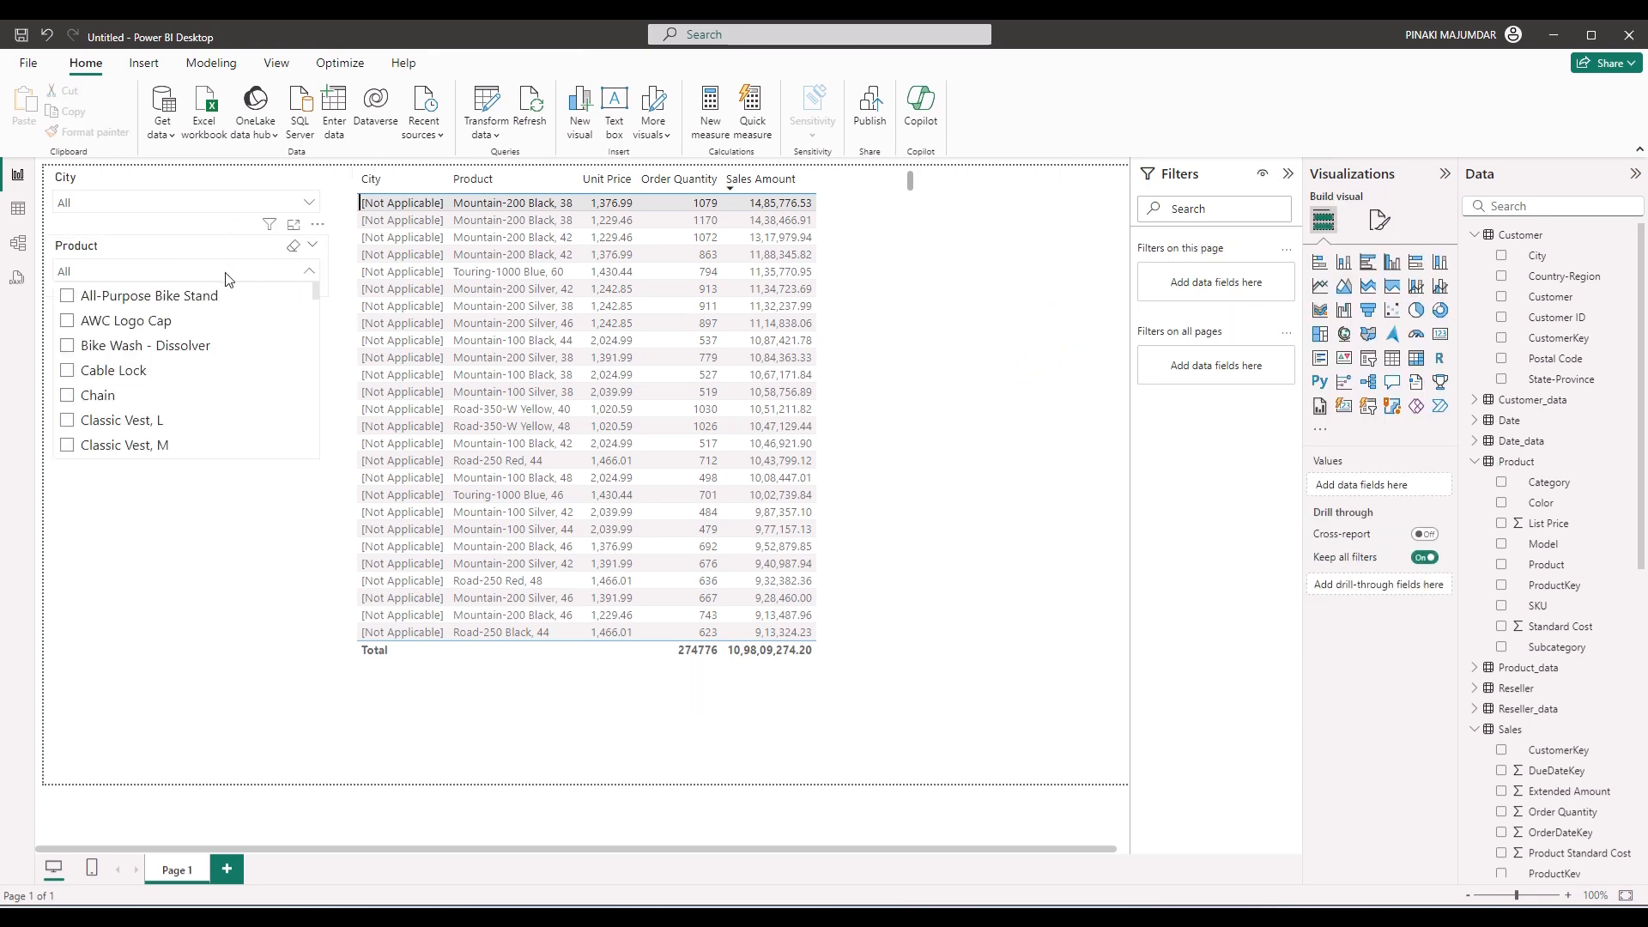
pyautogui.click(225, 271)
pyautogui.click(265, 196)
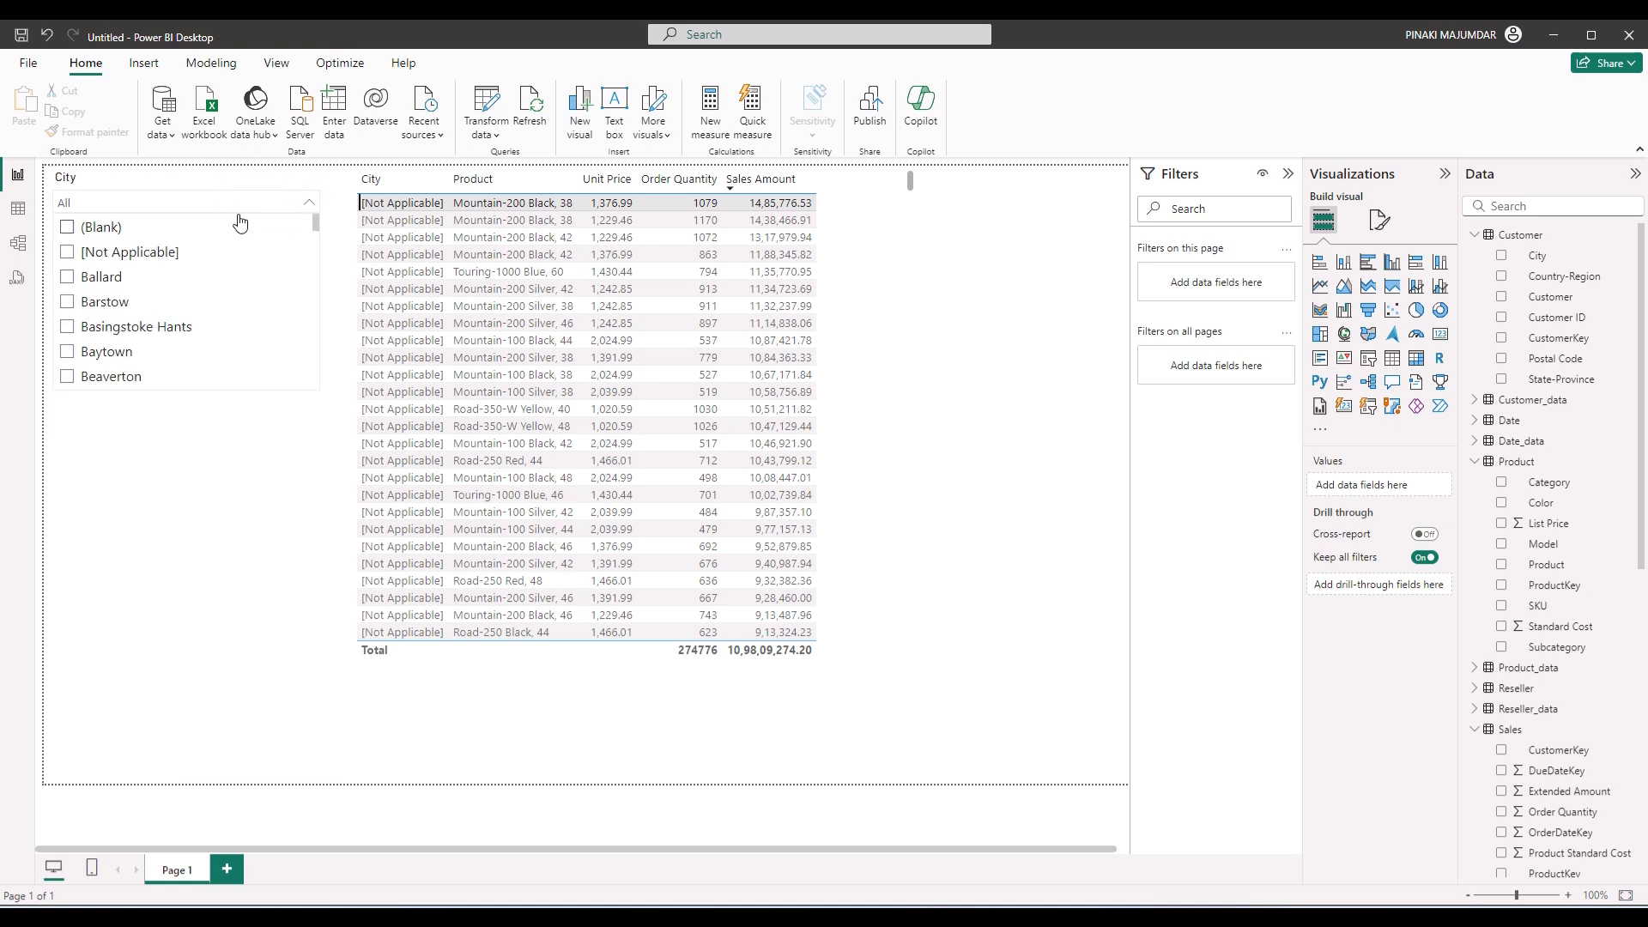
pyautogui.click(96, 305)
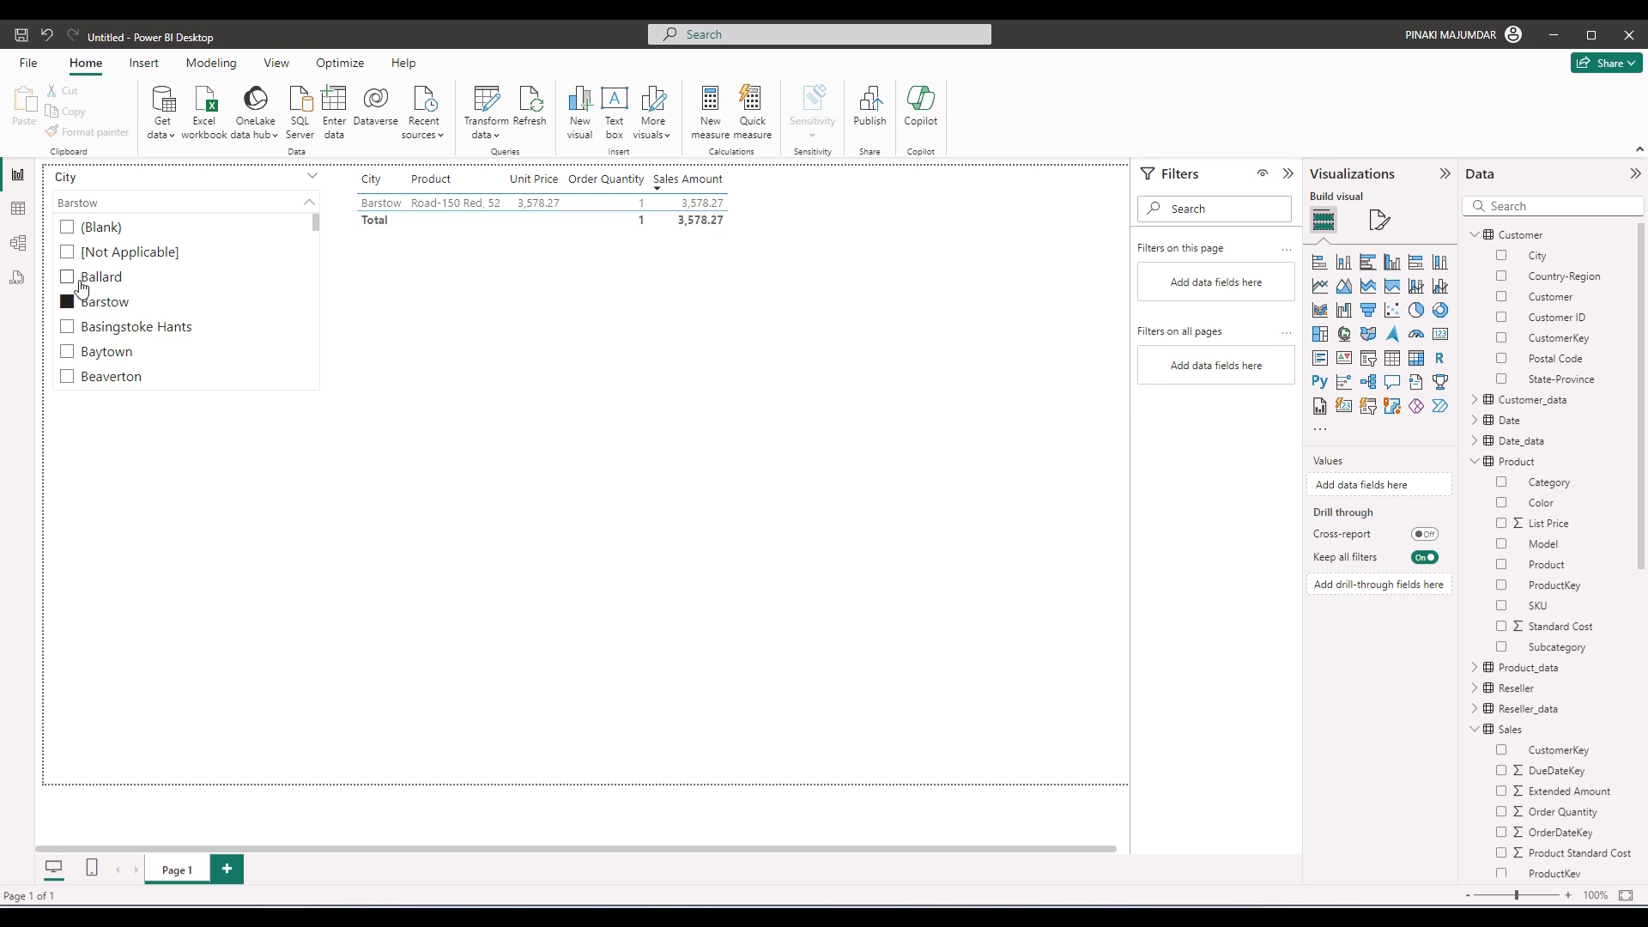
pyautogui.click(85, 281)
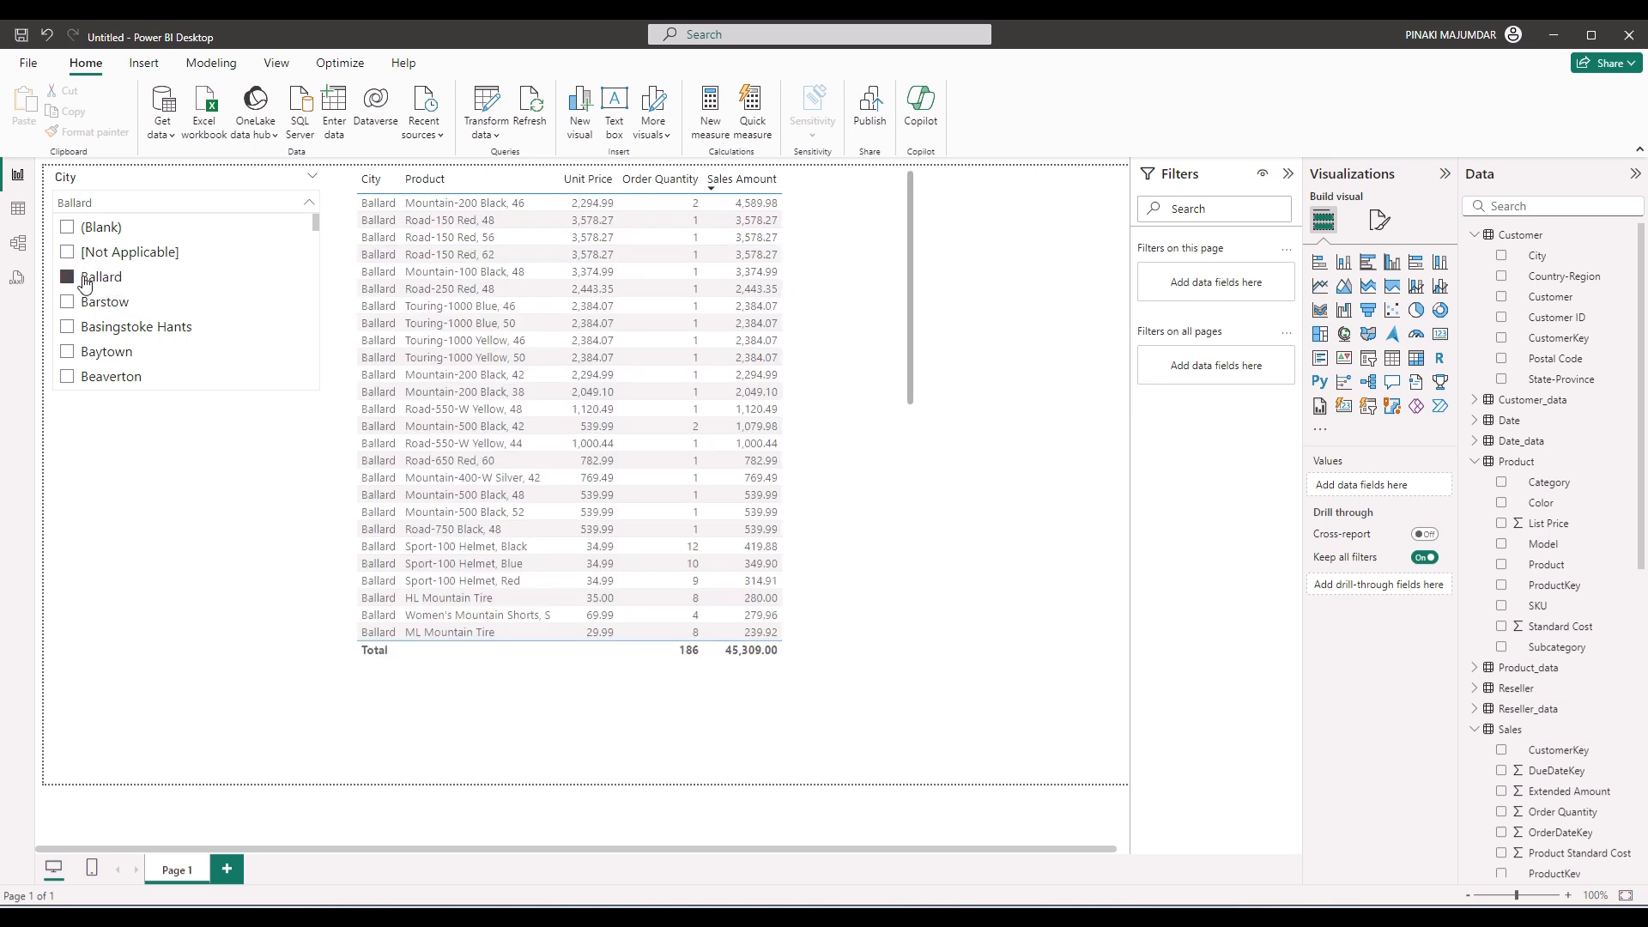
pyautogui.click(95, 351)
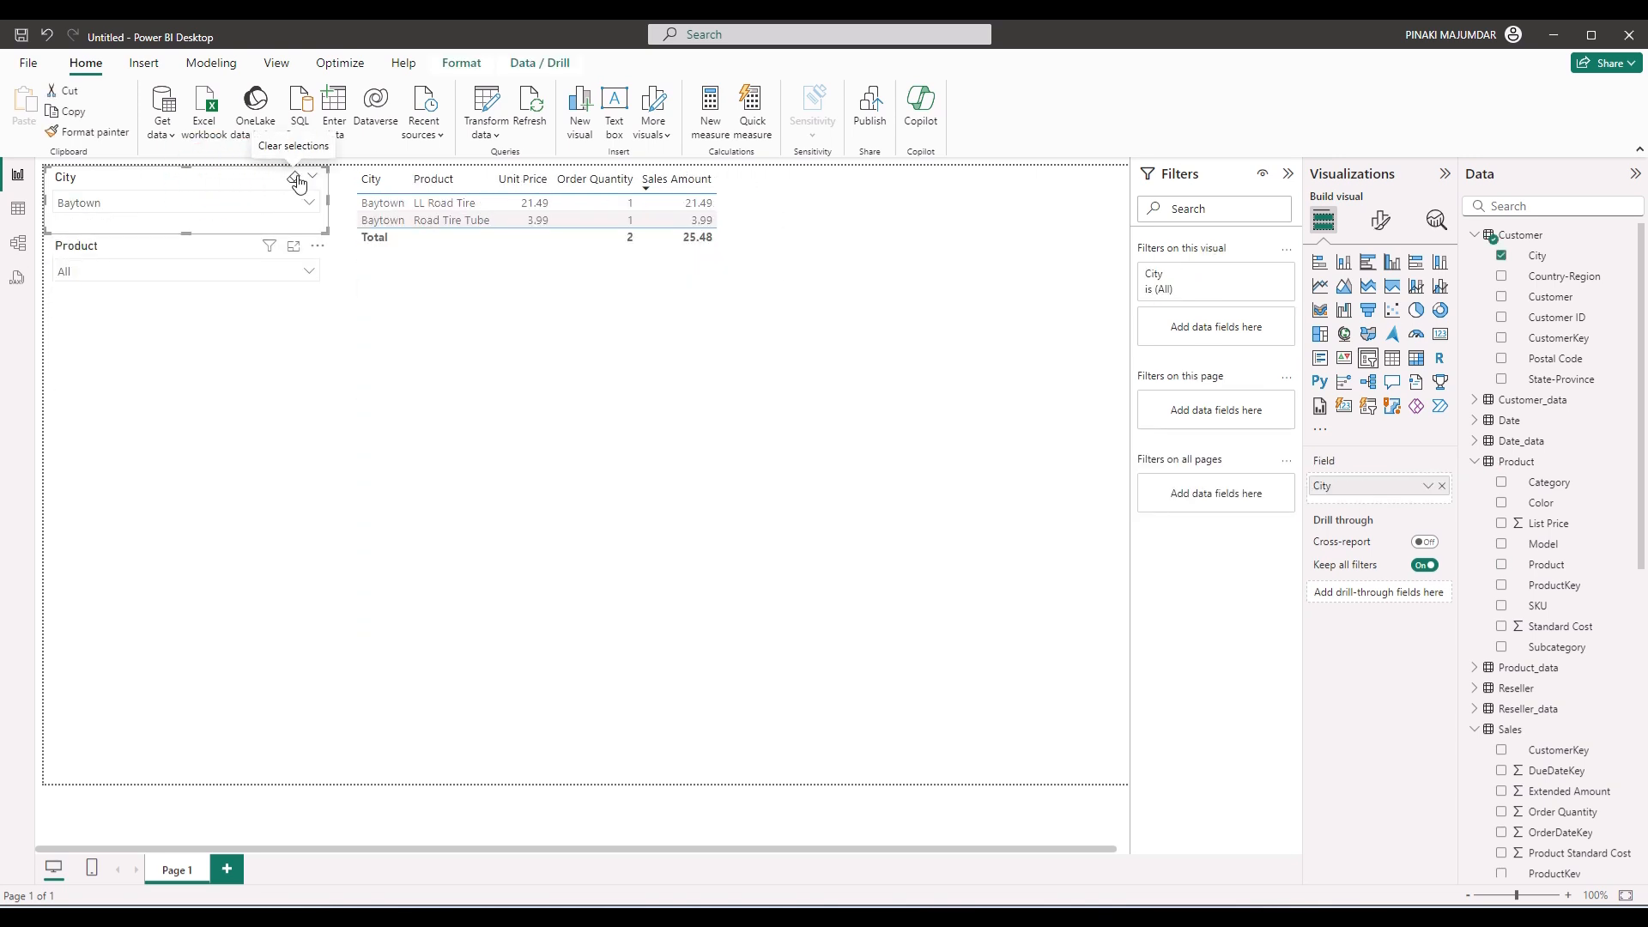
pyautogui.click(296, 182)
# Test multiple selection in the Product slicer with Classic Vest, L, Chain and Cable Lock, and clear its selection.
pyautogui.click(302, 270)
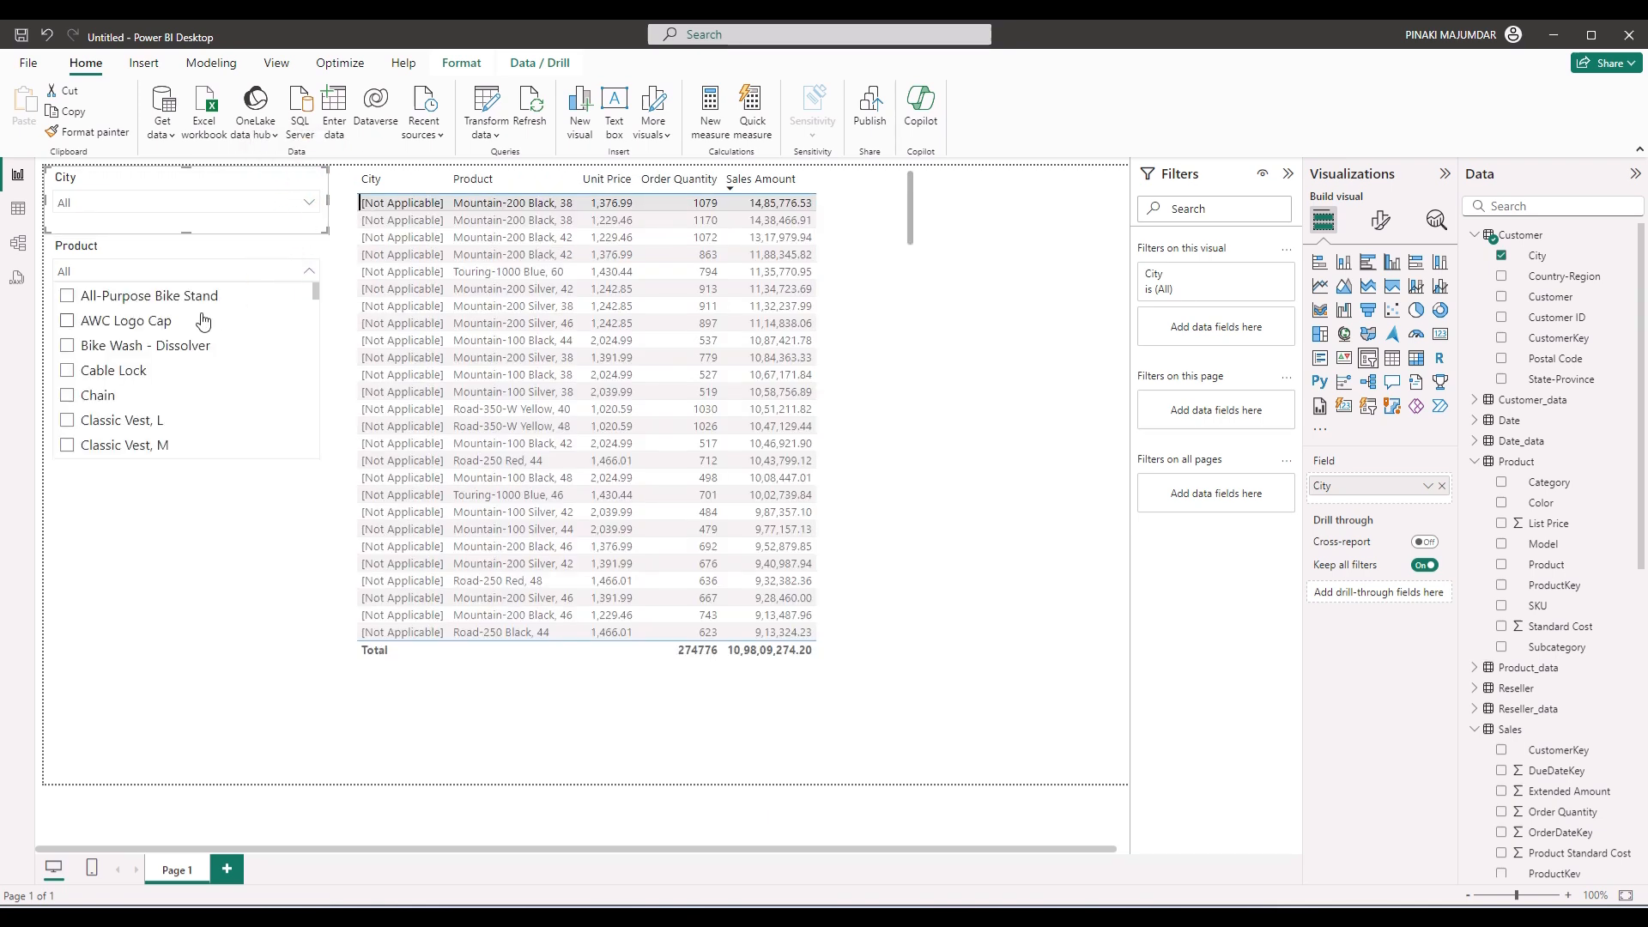
pyautogui.click(101, 397)
pyautogui.click(131, 421)
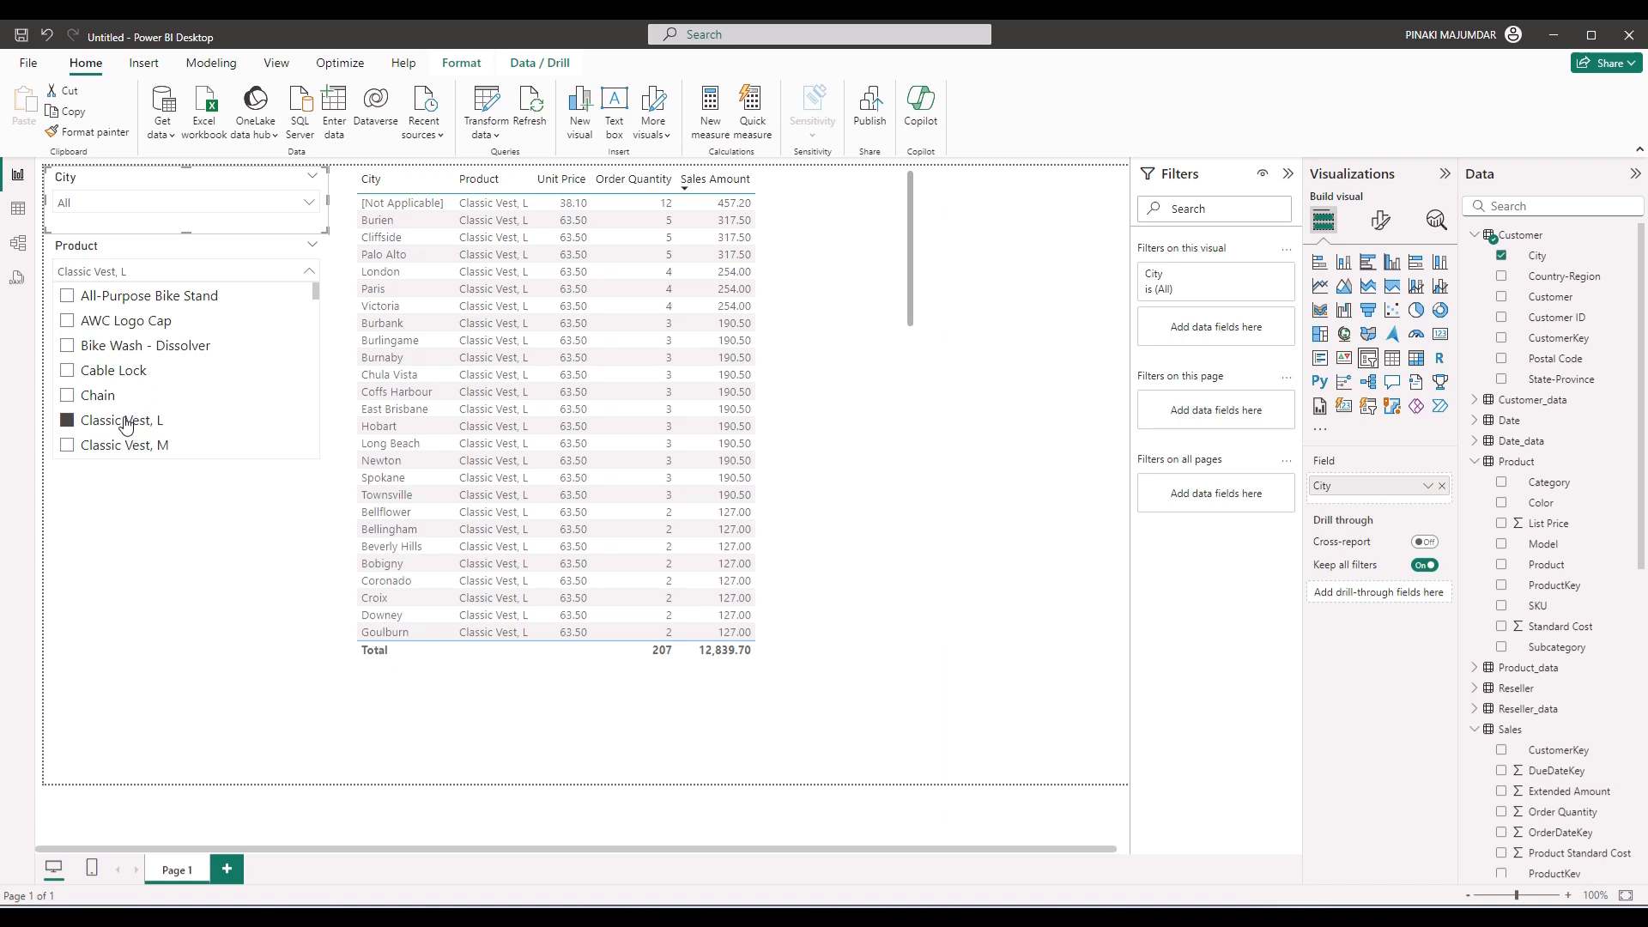
pyautogui.keyDown('ctrl'); pyautogui.click(92, 396); pyautogui.keyUp('ctrl')
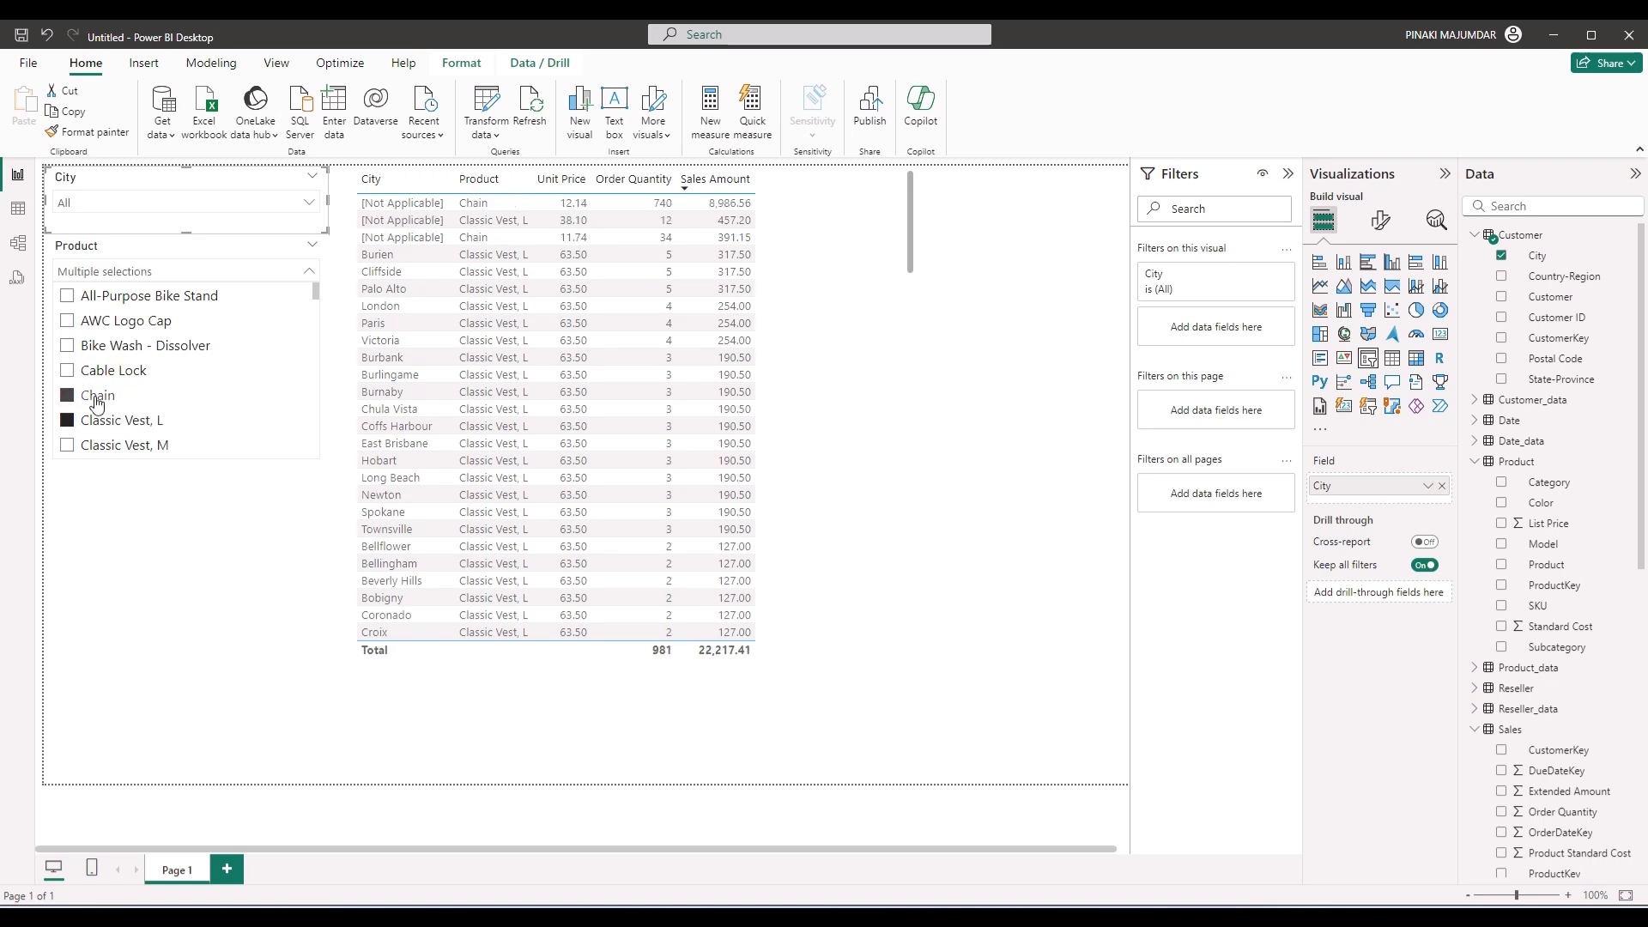
pyautogui.keyDown('ctrl'); pyautogui.click(86, 372); pyautogui.keyUp('ctrl')
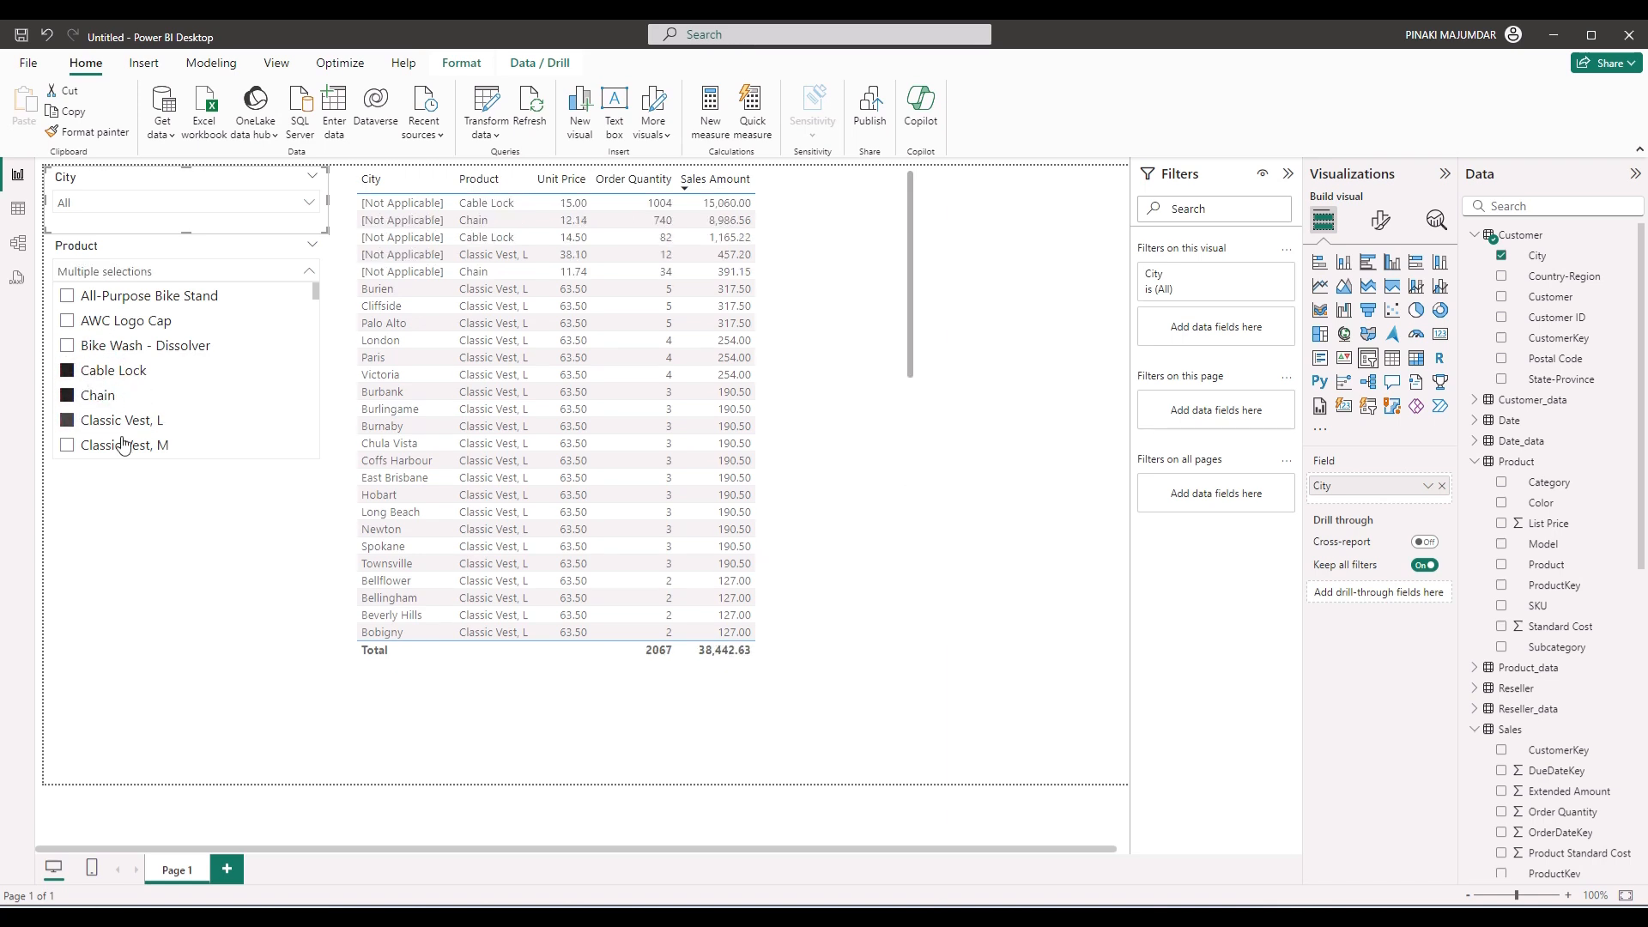
pyautogui.click(177, 538)
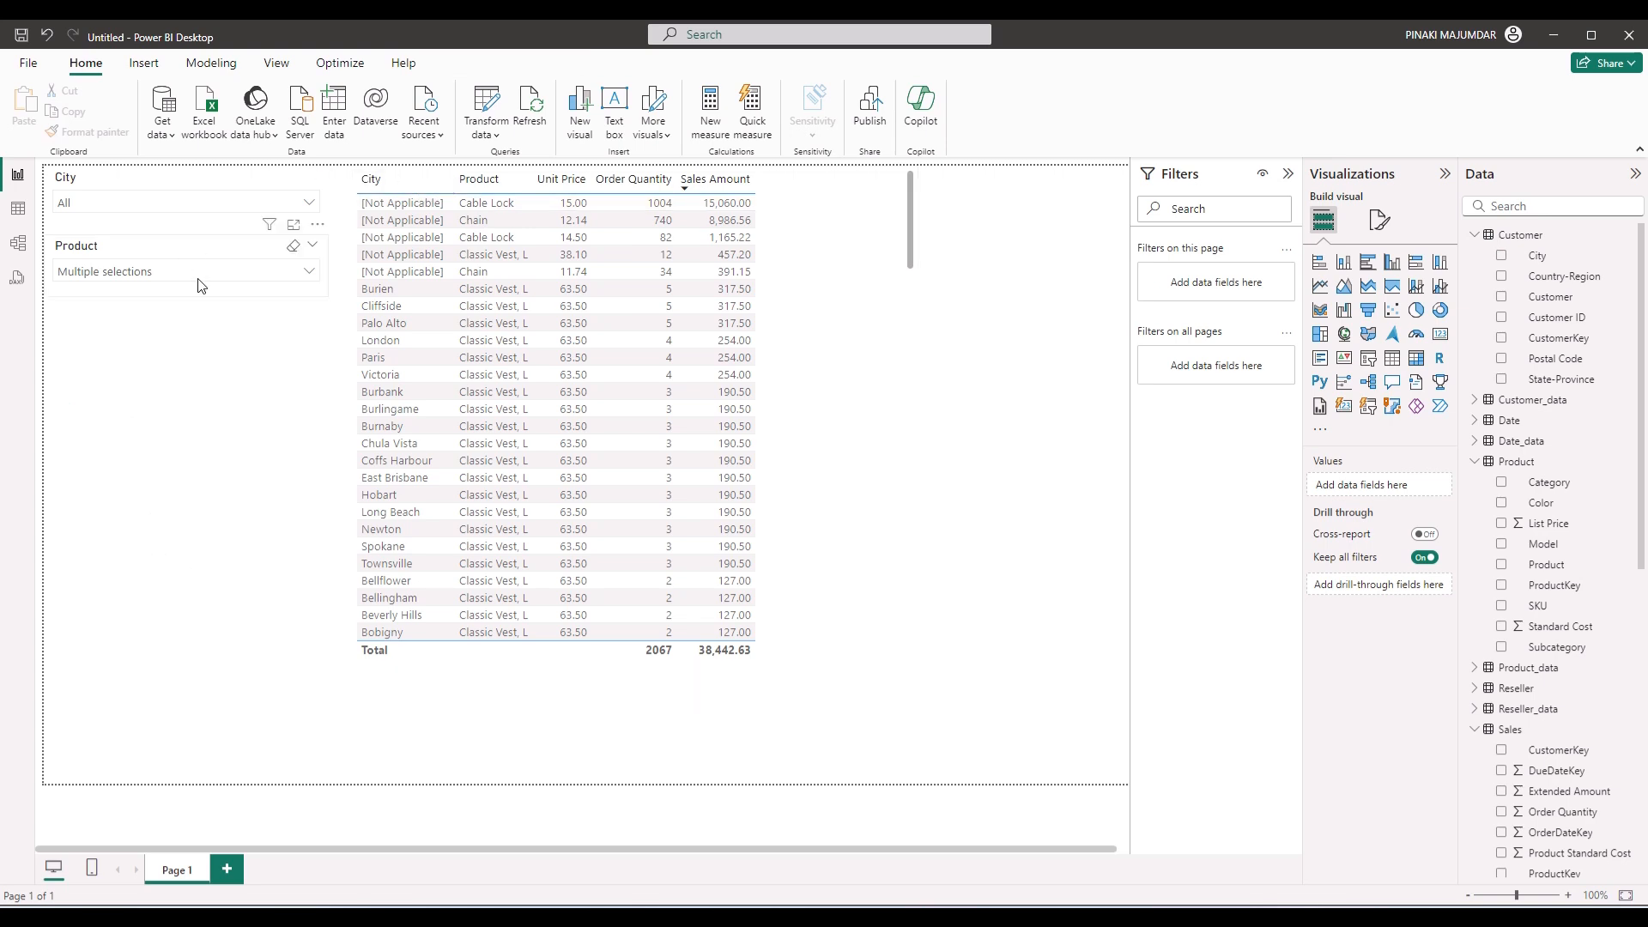
pyautogui.click(293, 245)
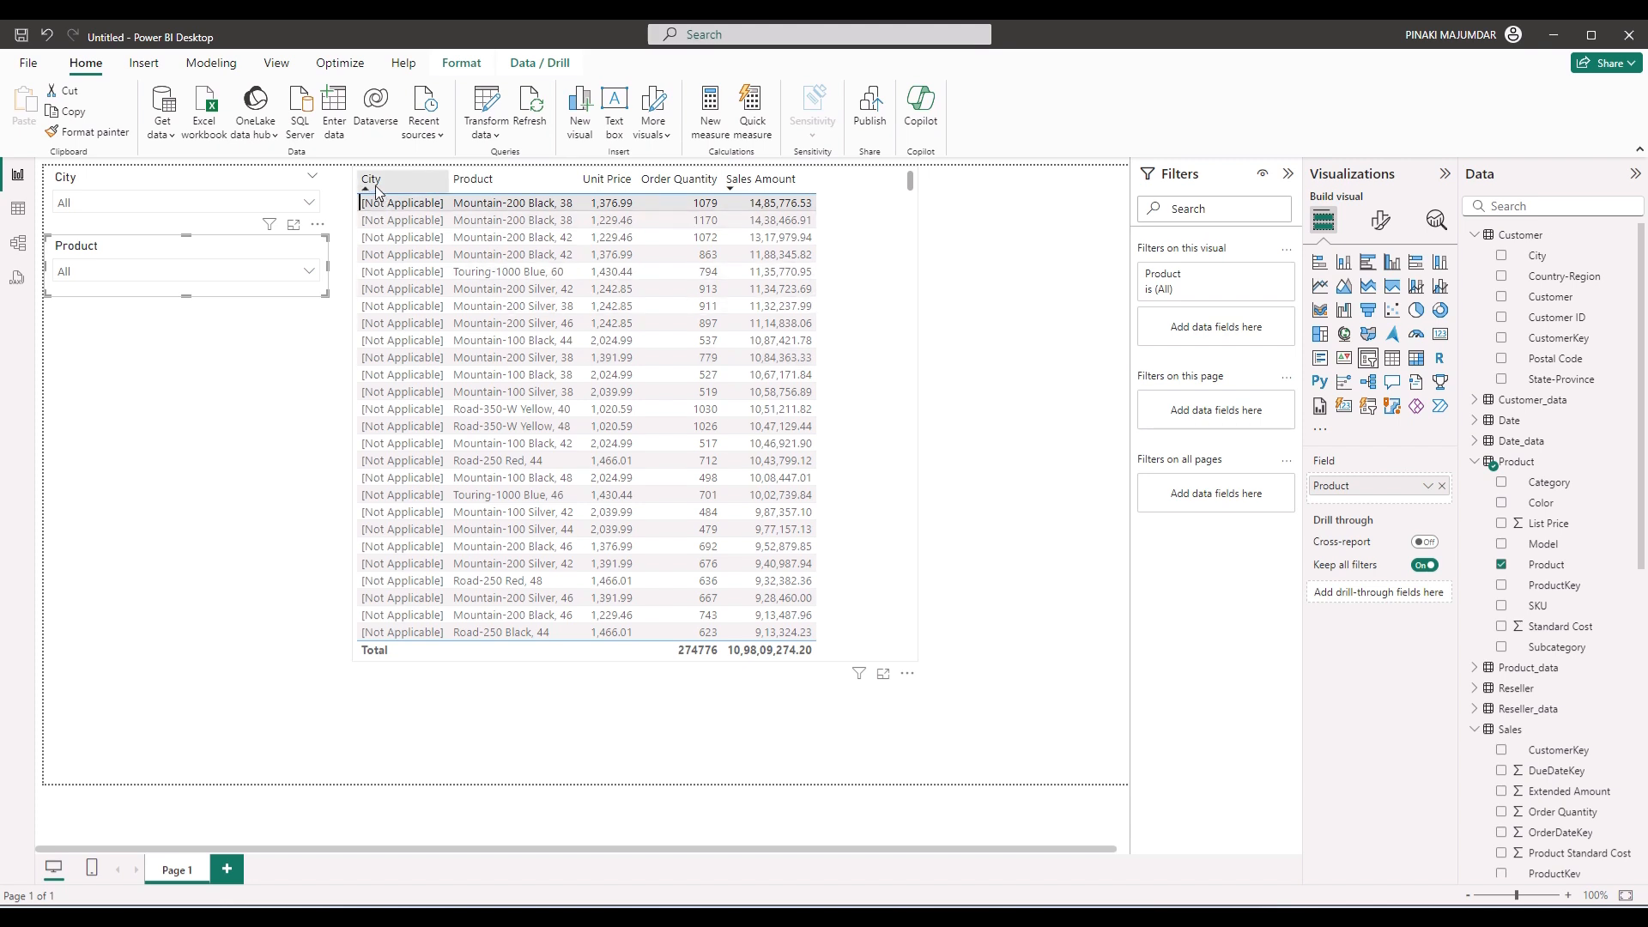
# Filter the table visual's City with basic filtering to include every city except (Blank) and [Not Applicable].
pyautogui.click(858, 373)
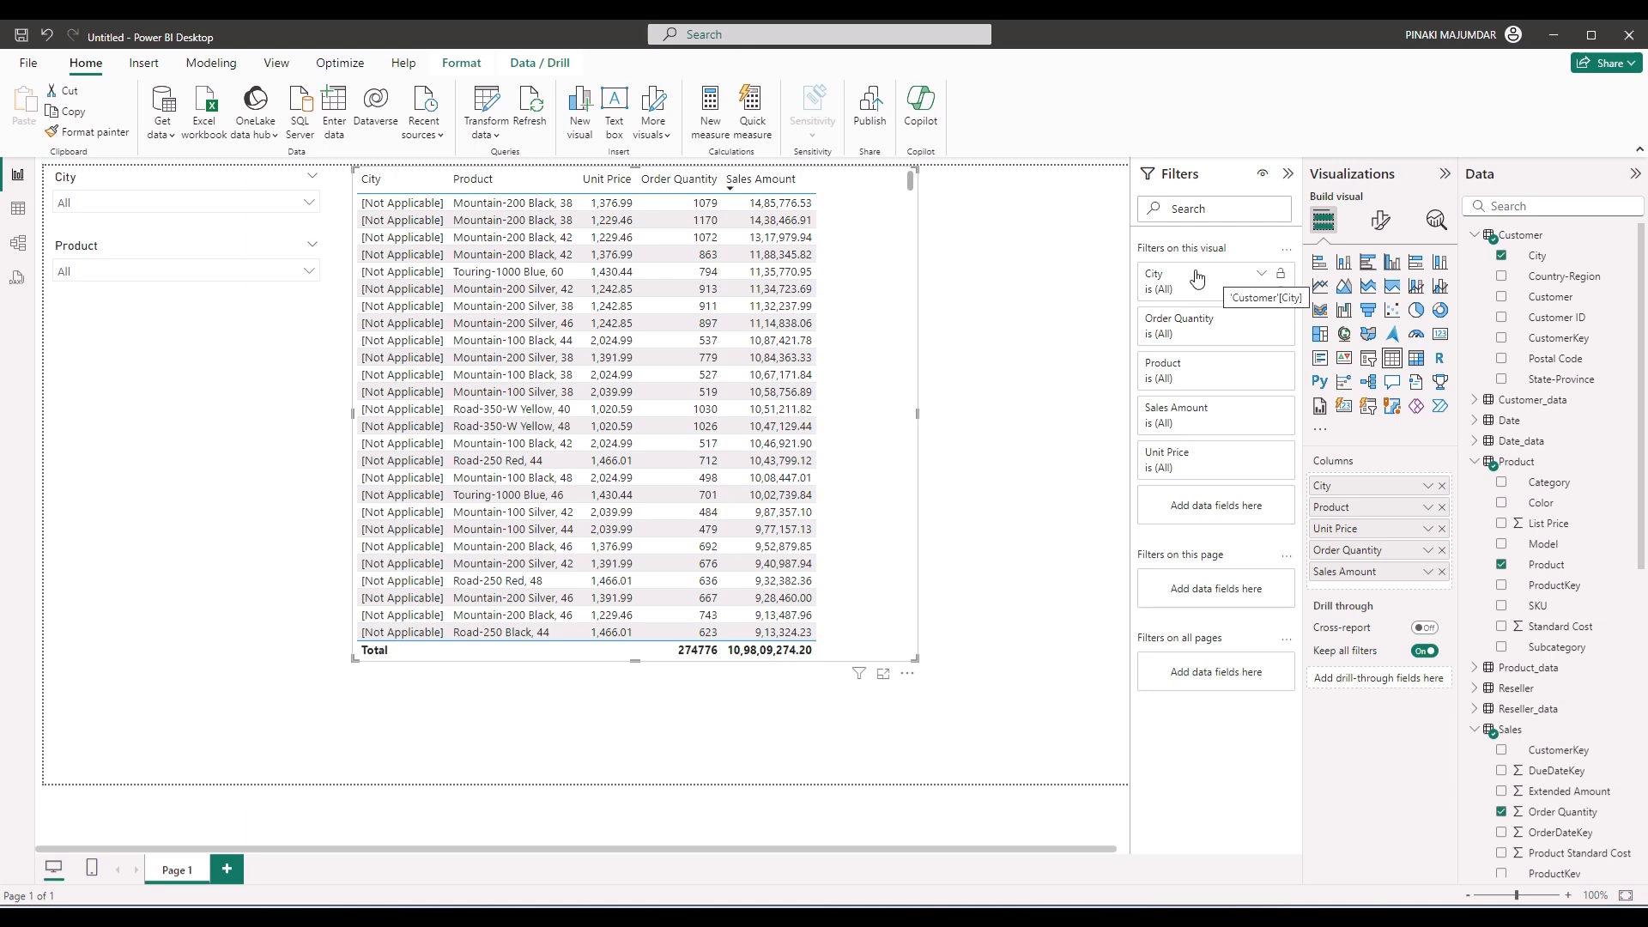
pyautogui.click(1262, 279)
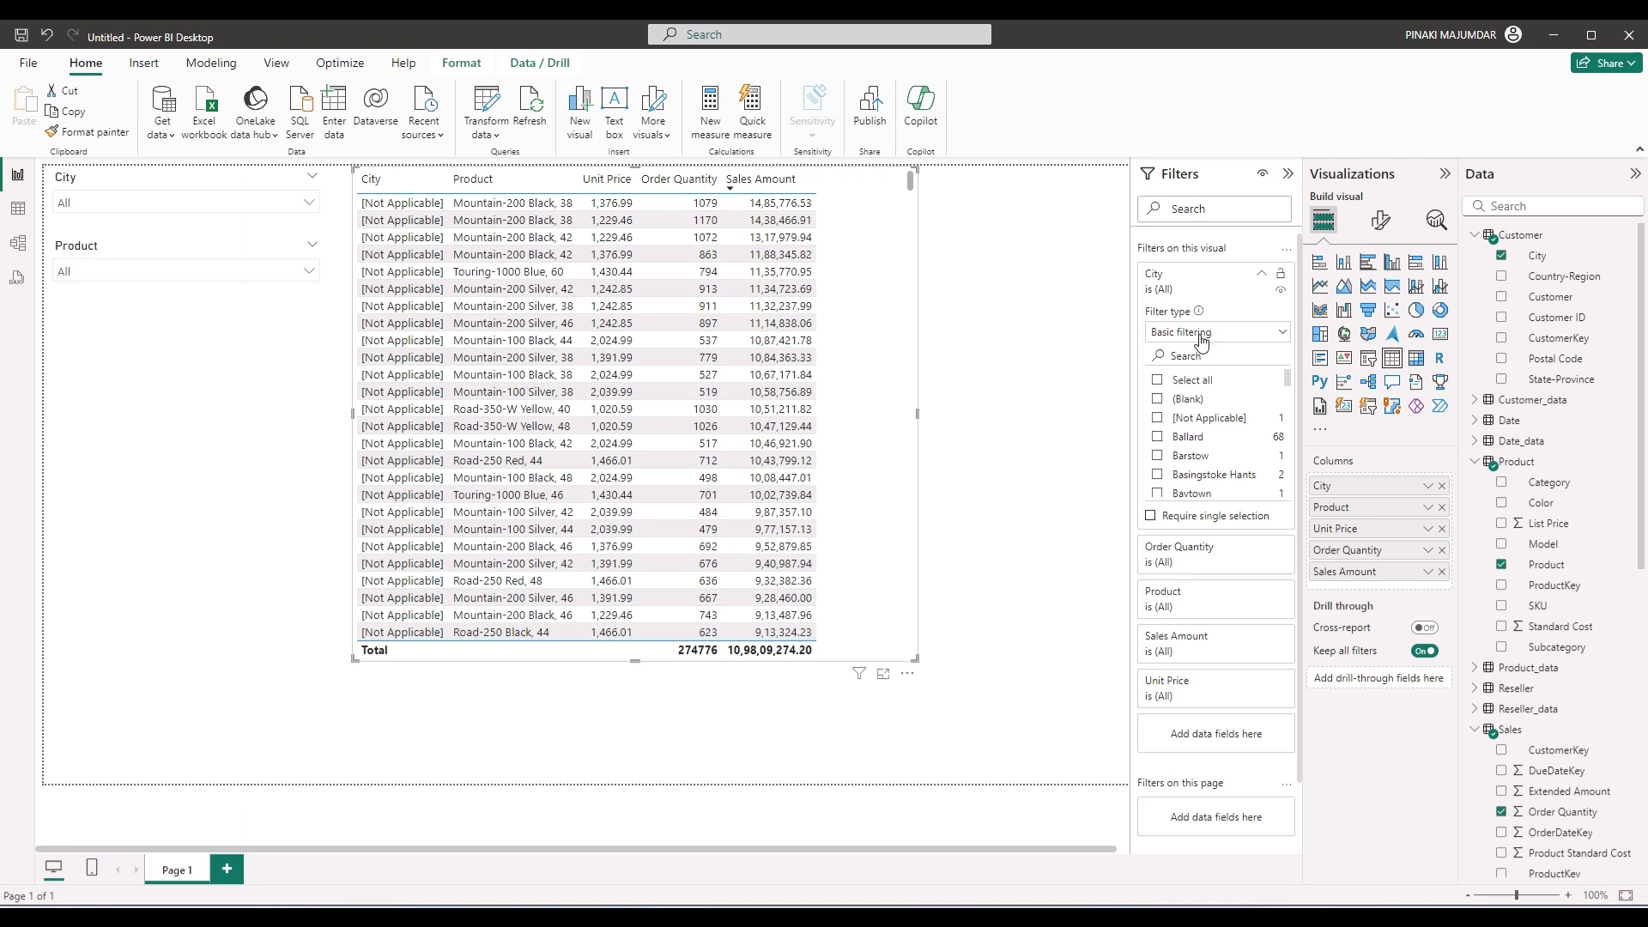
pyautogui.click(1158, 381)
pyautogui.click(1159, 400)
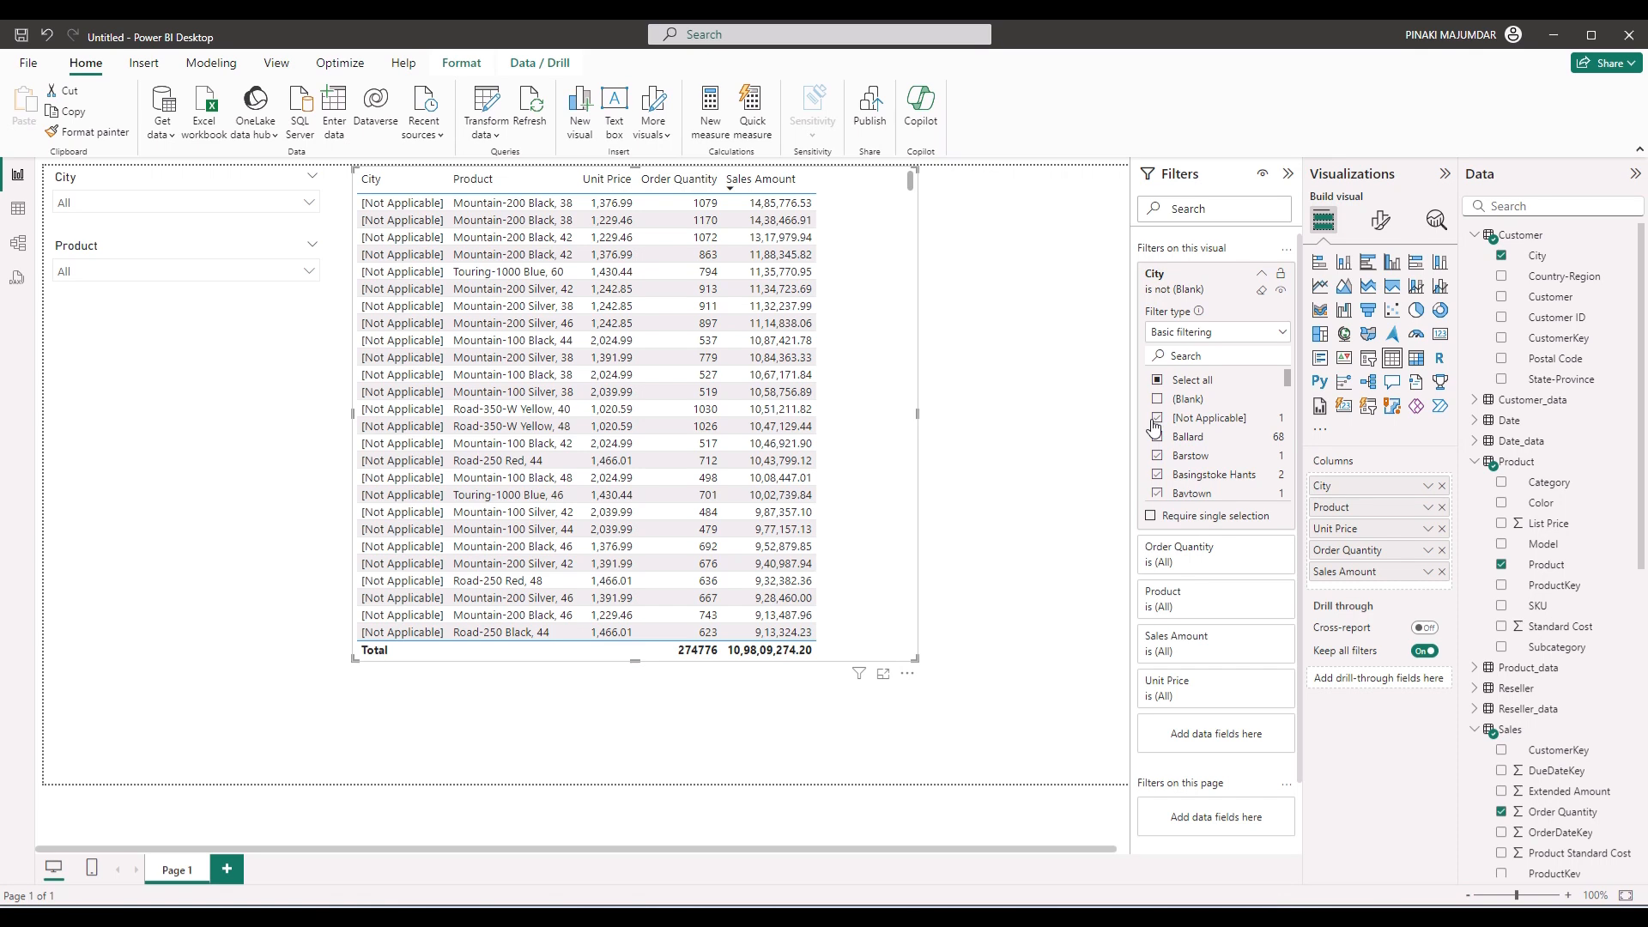
pyautogui.click(1158, 419)
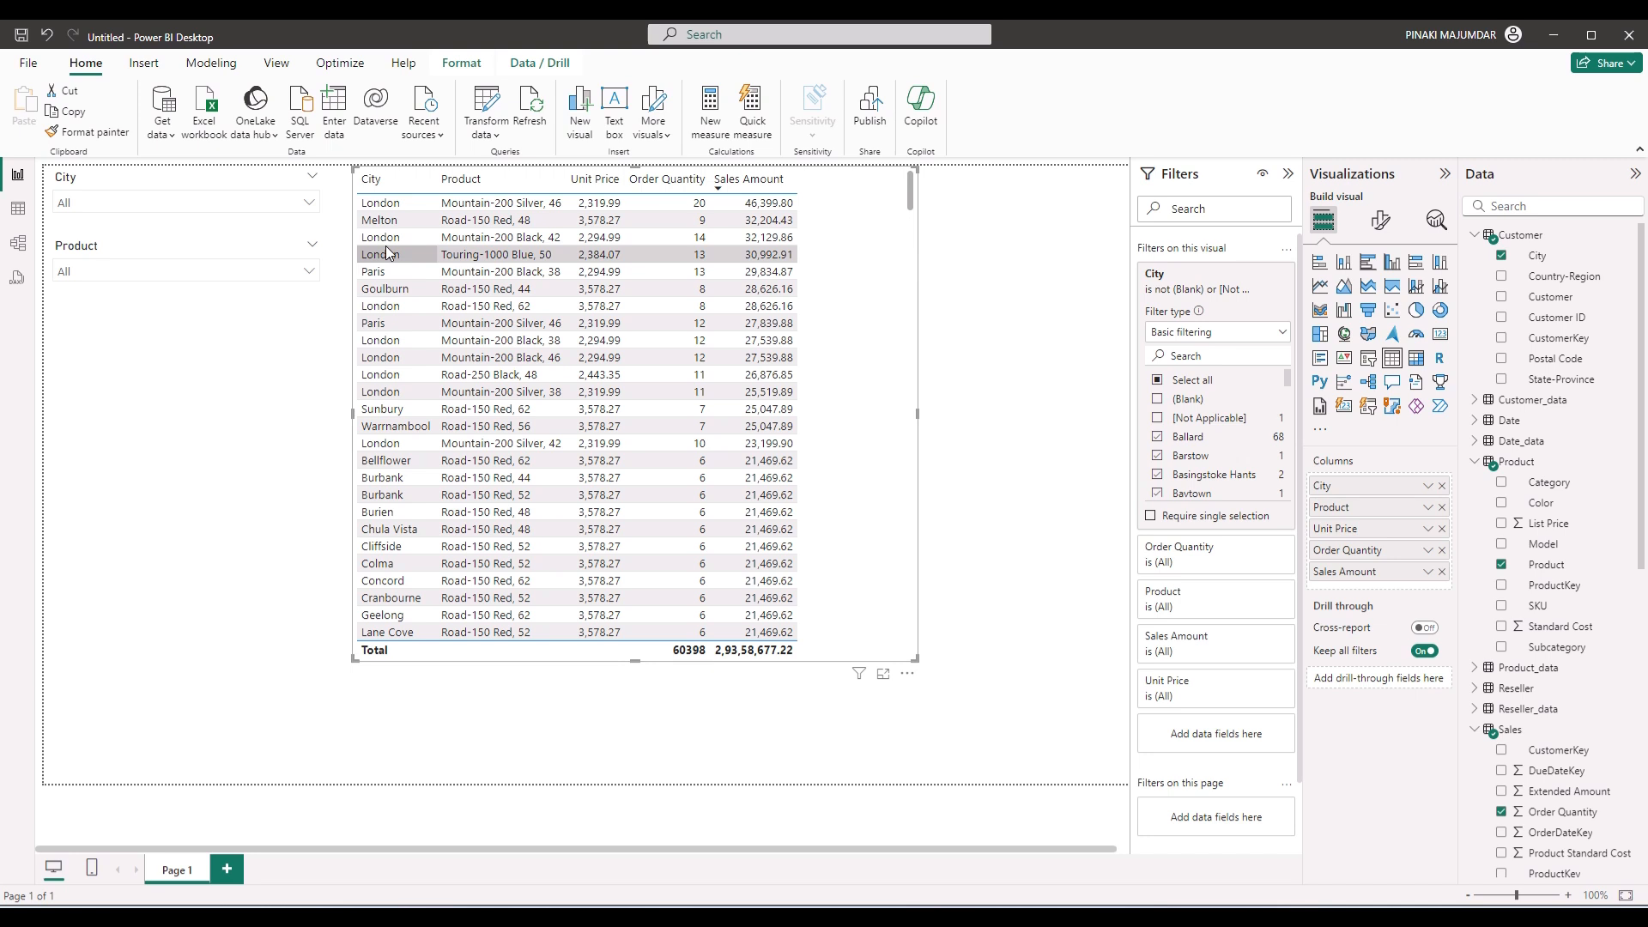
# Check the City slicer's list for the (Blank) and [Not Applicable] entries.
pyautogui.click(311, 205)
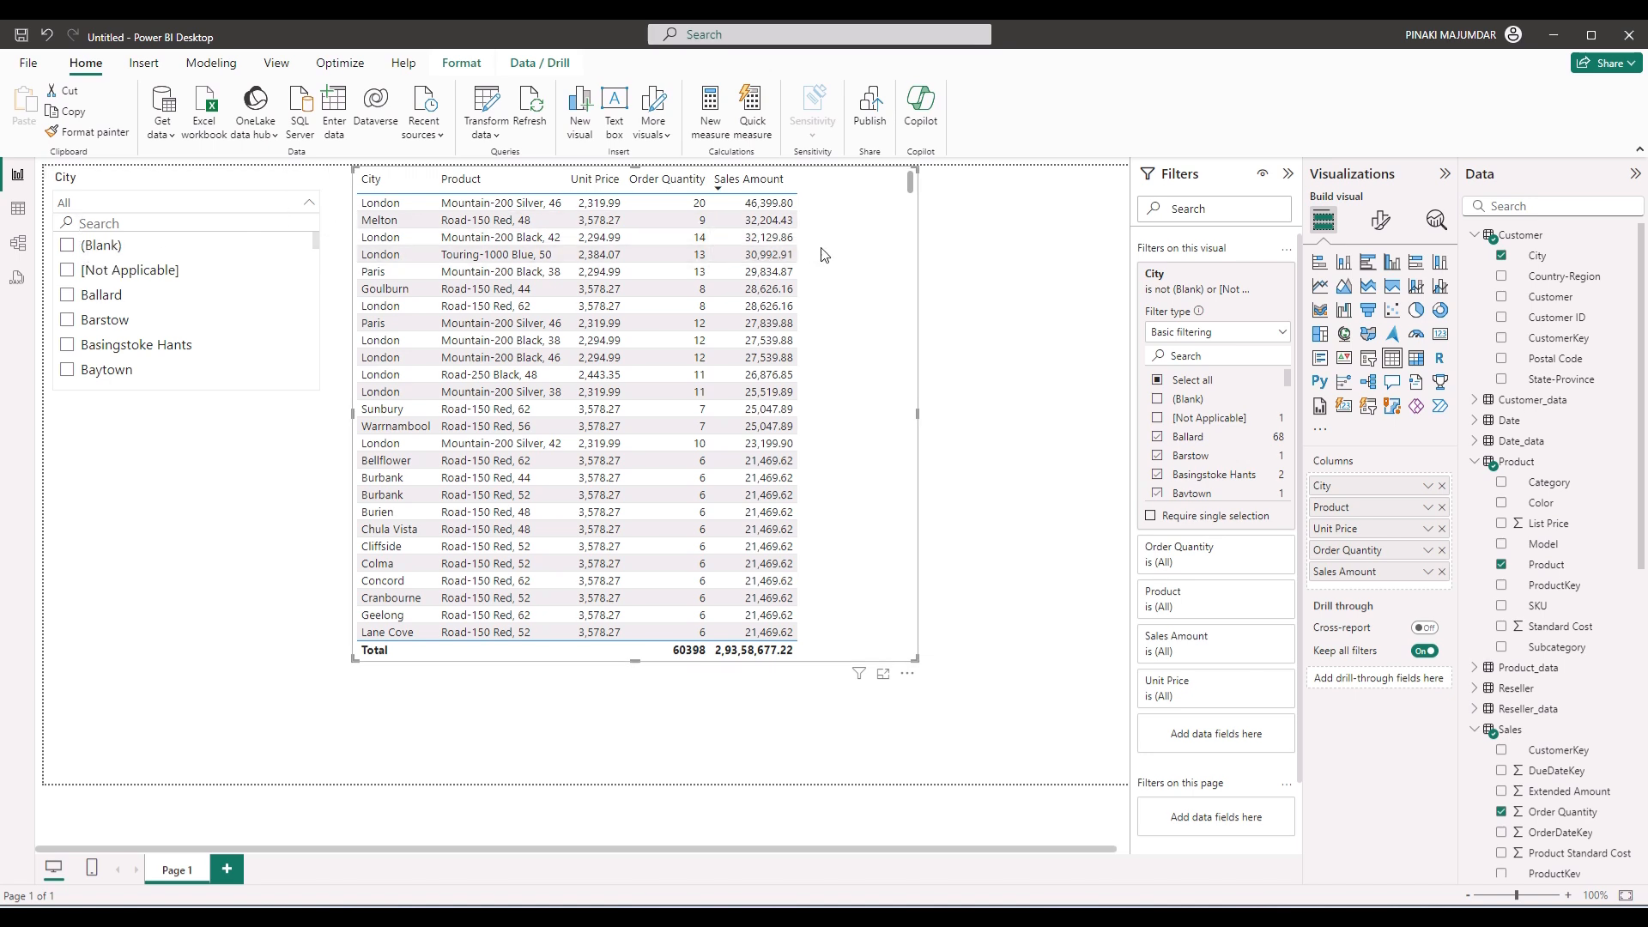
pyautogui.click(652, 203)
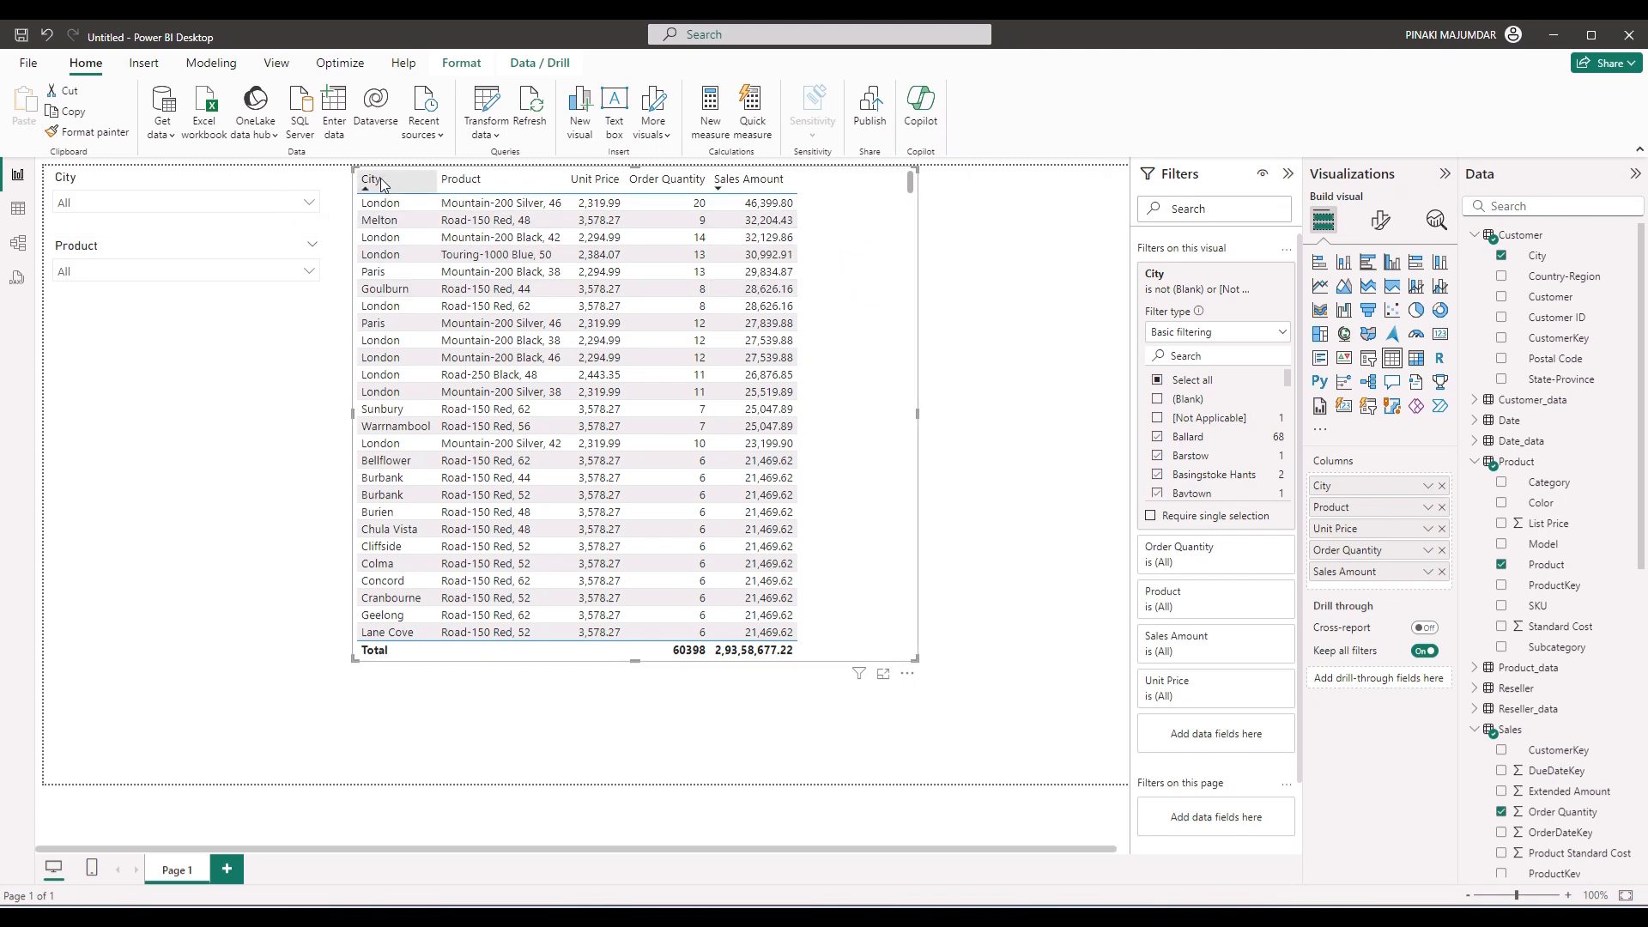
pyautogui.click(144, 177)
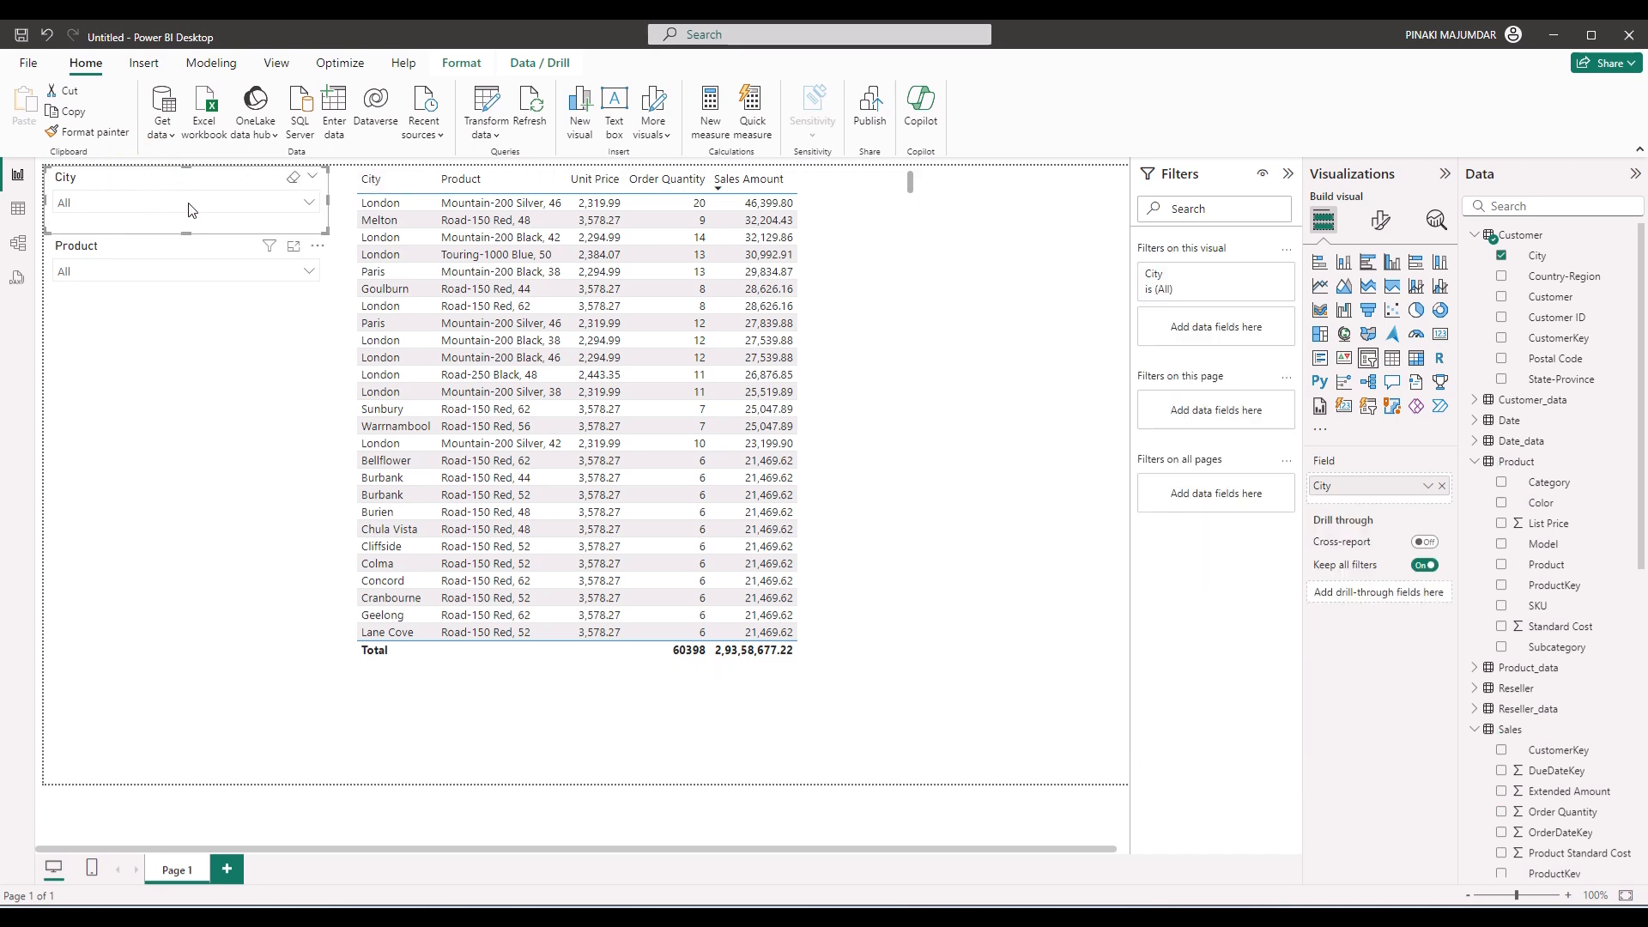
pyautogui.click(310, 202)
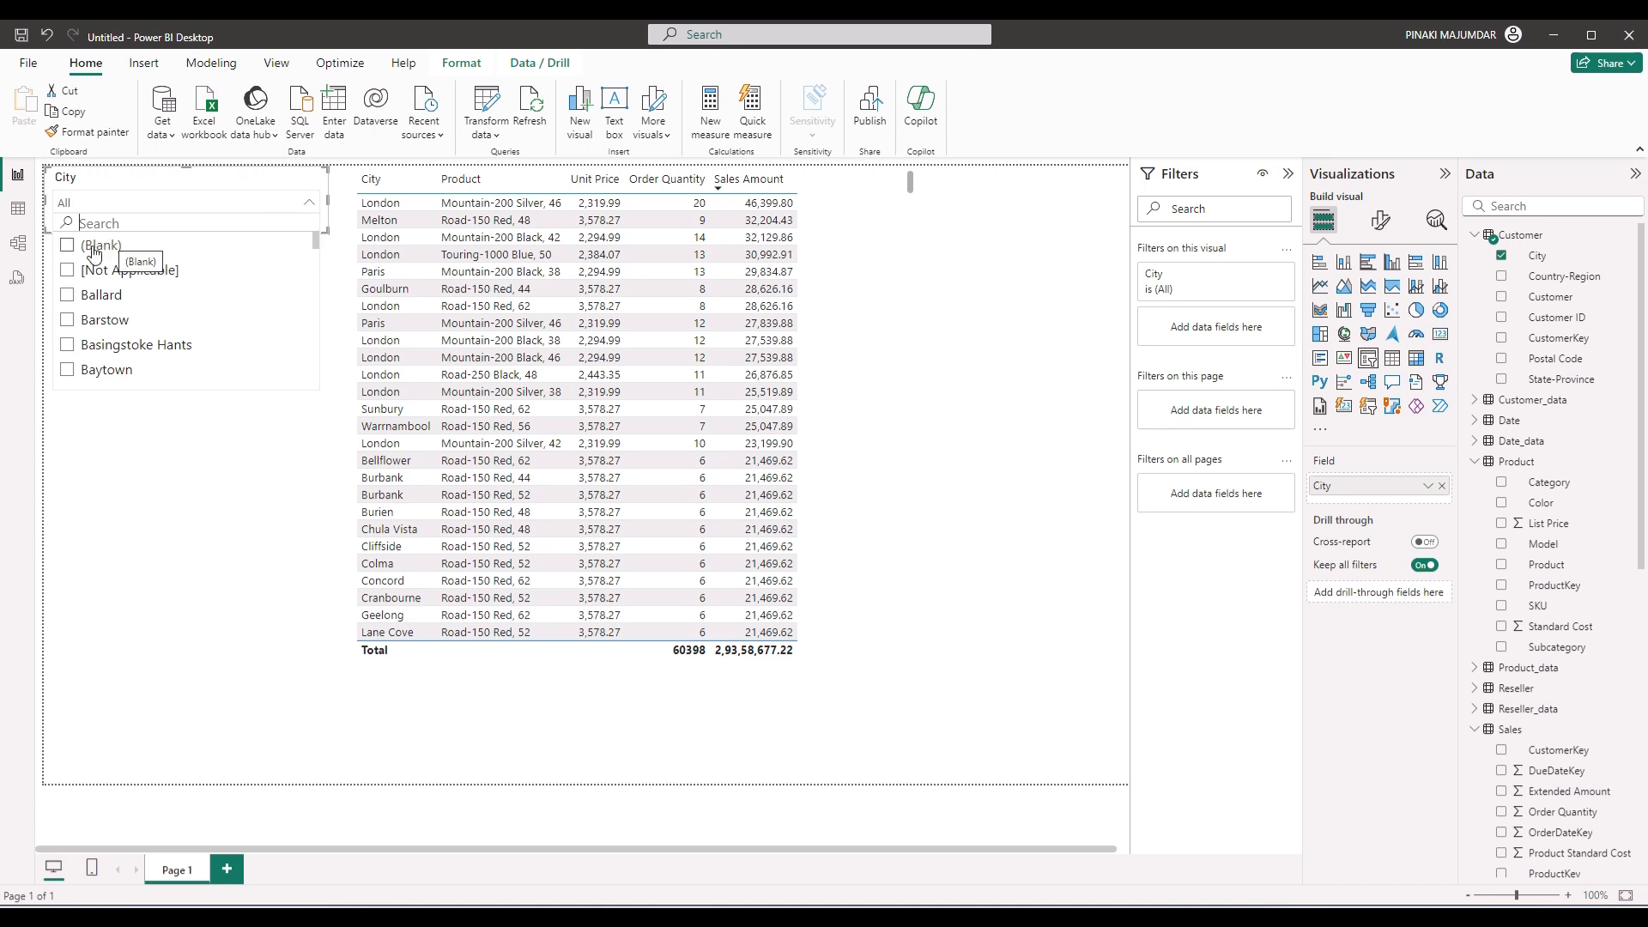
# Filter the City slicer with basic filtering to include every city except (Blank) and [Not Applicable].
pyautogui.click(199, 184)
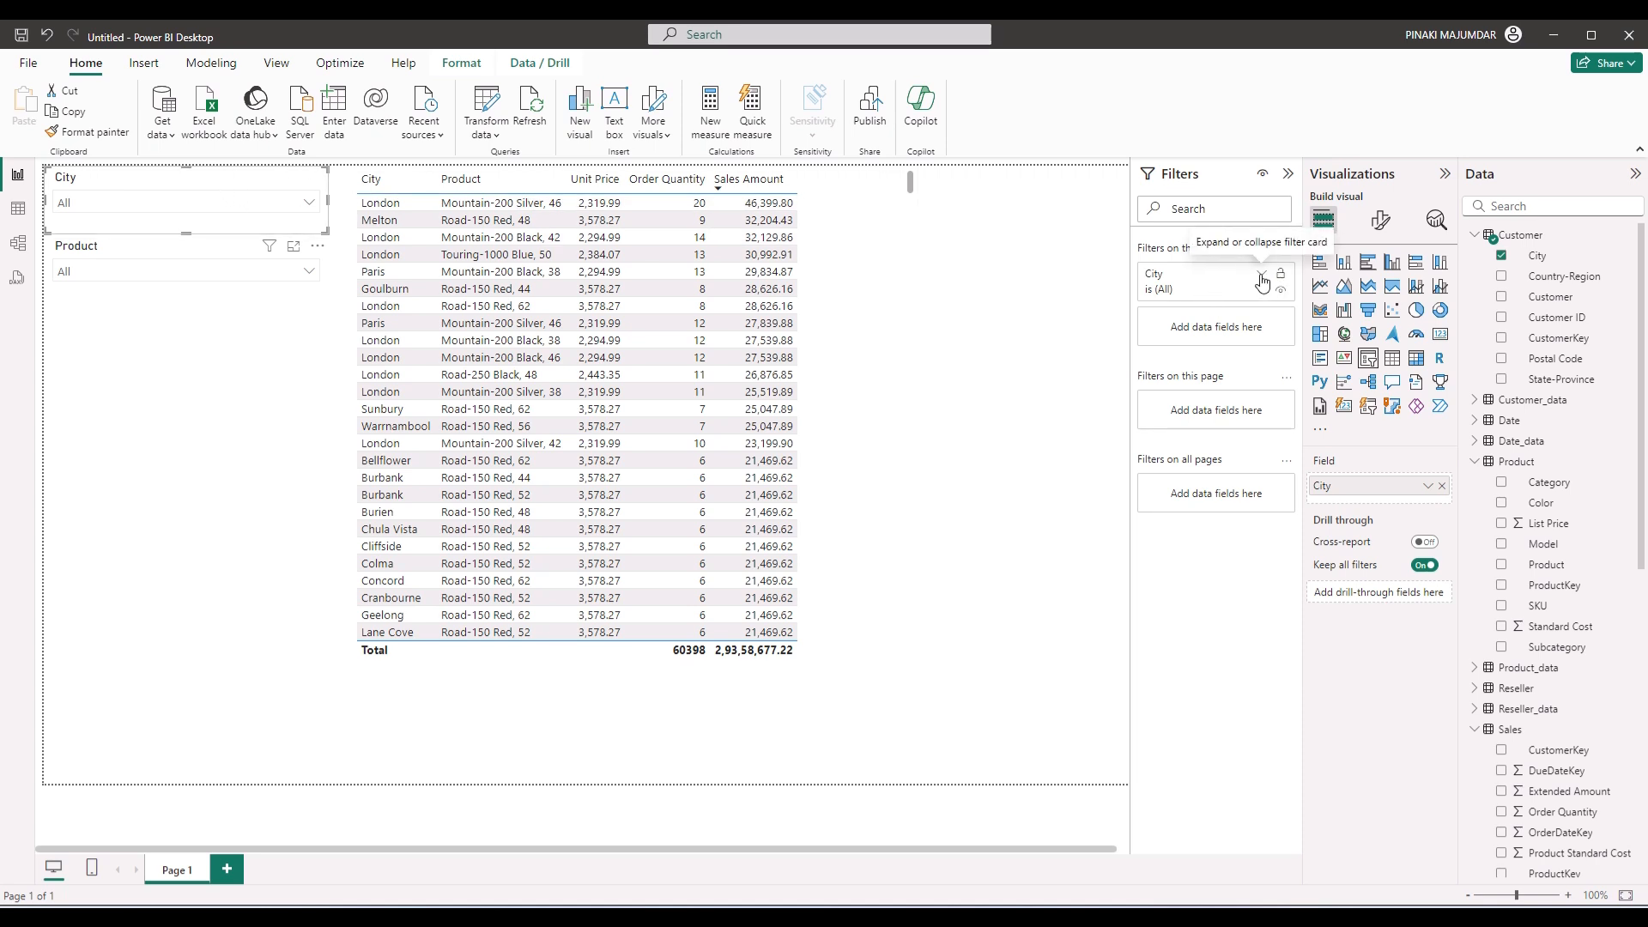
pyautogui.click(1261, 279)
pyautogui.click(1171, 380)
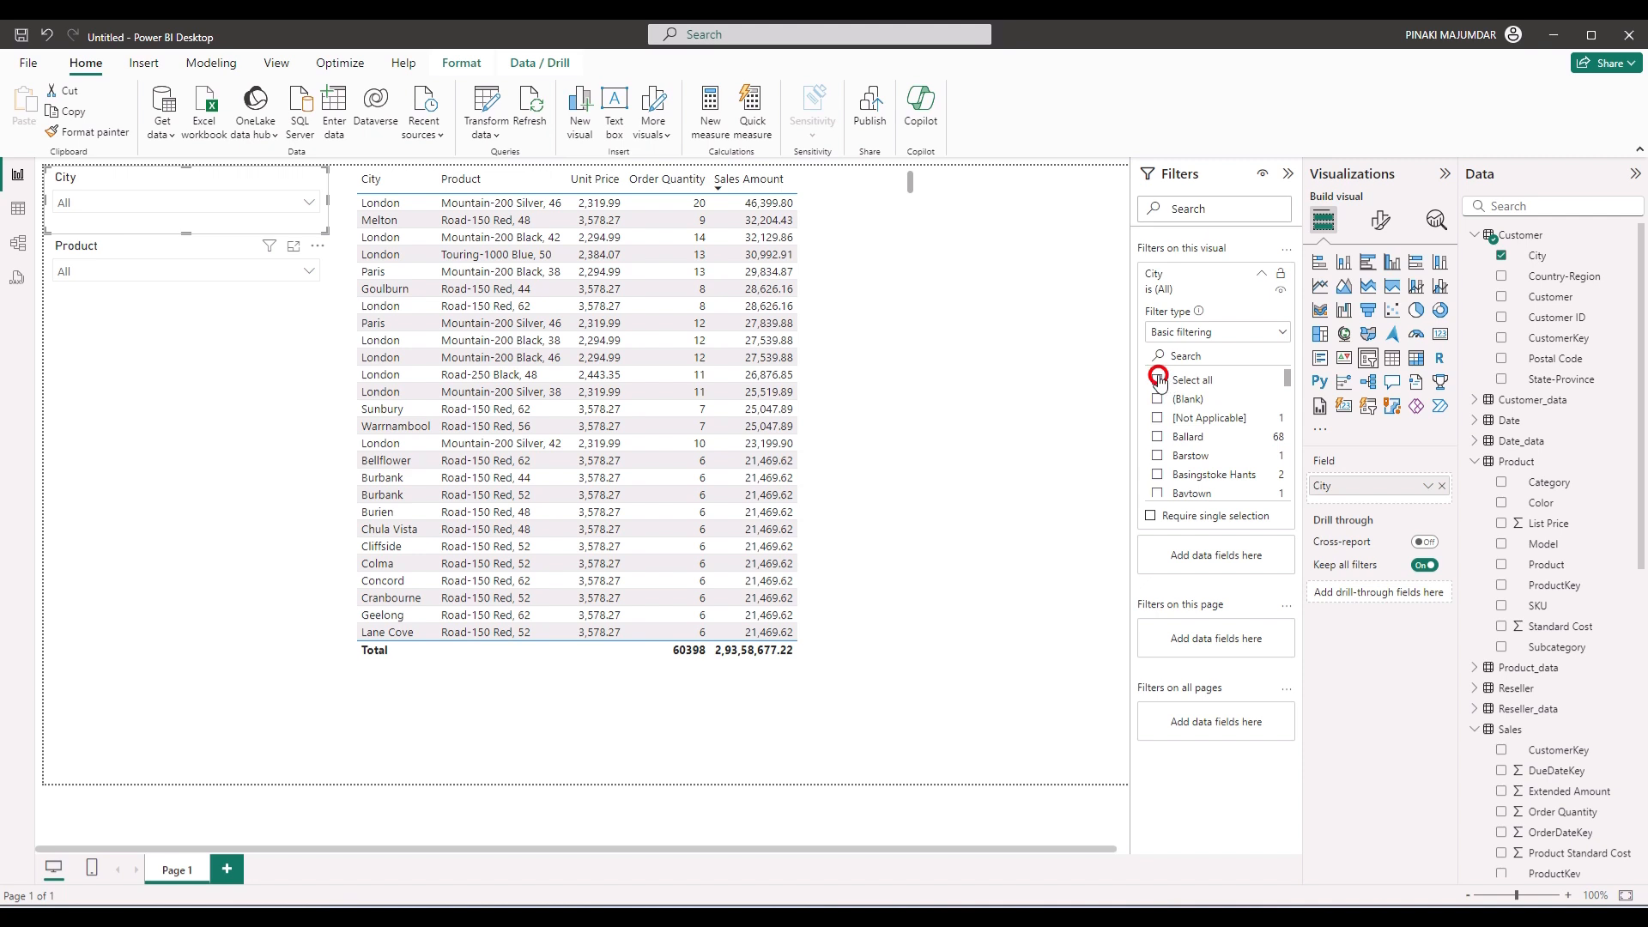
pyautogui.click(1158, 399)
pyautogui.click(1158, 418)
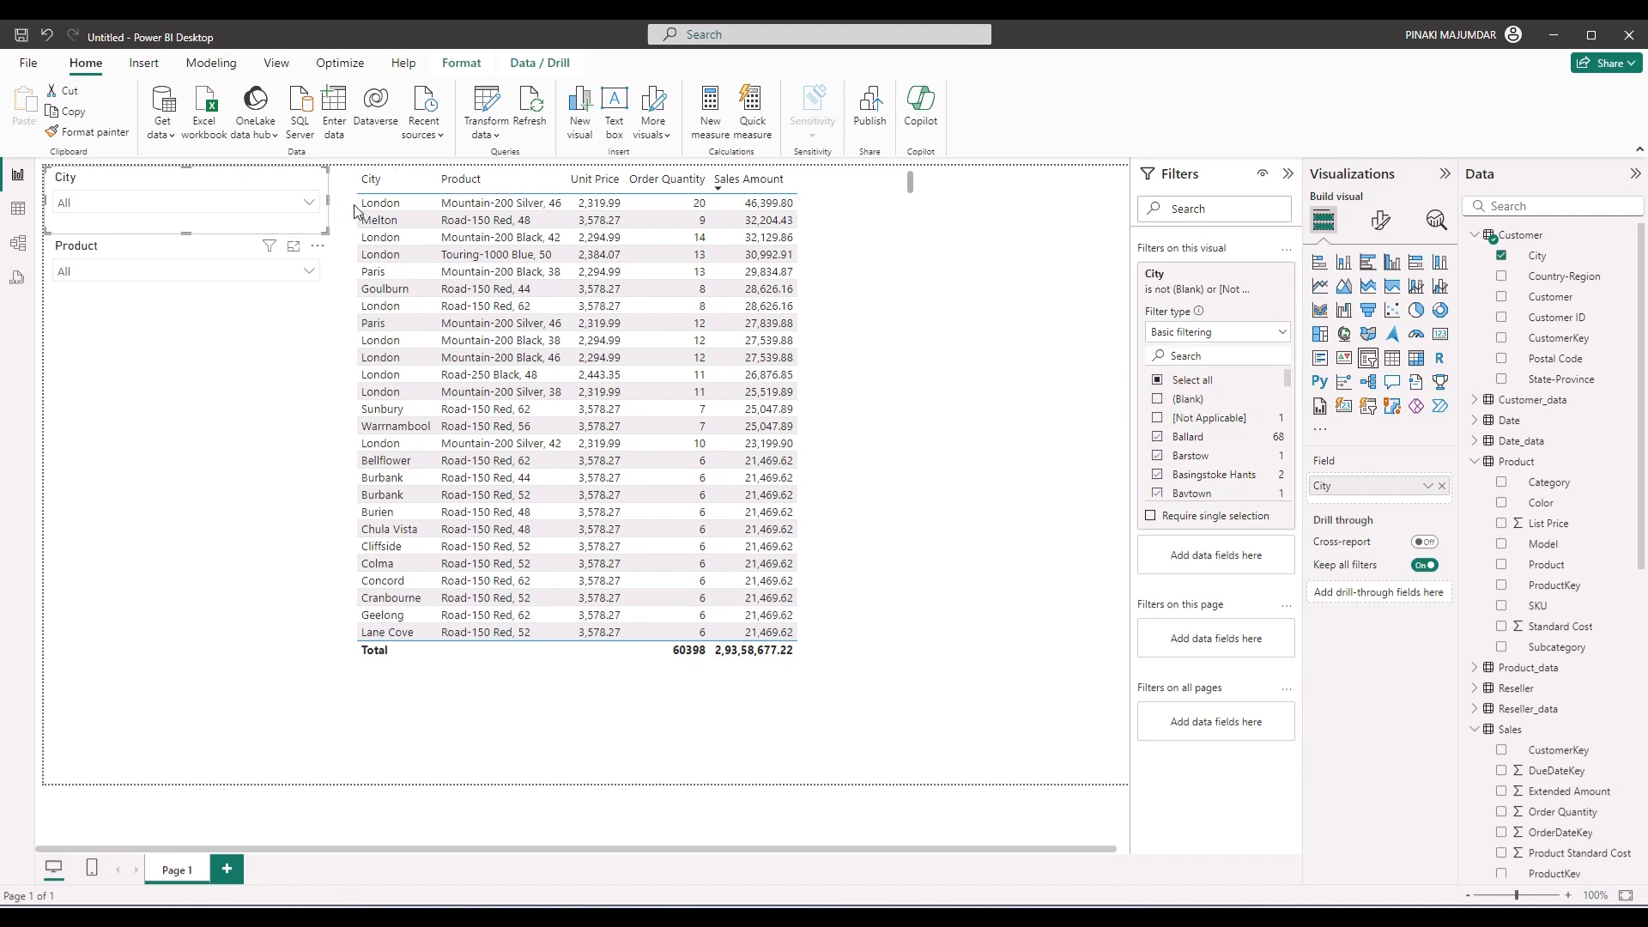
# Check the City slicer's list of selectable cities for the excluded entries and close the list.
pyautogui.click(311, 204)
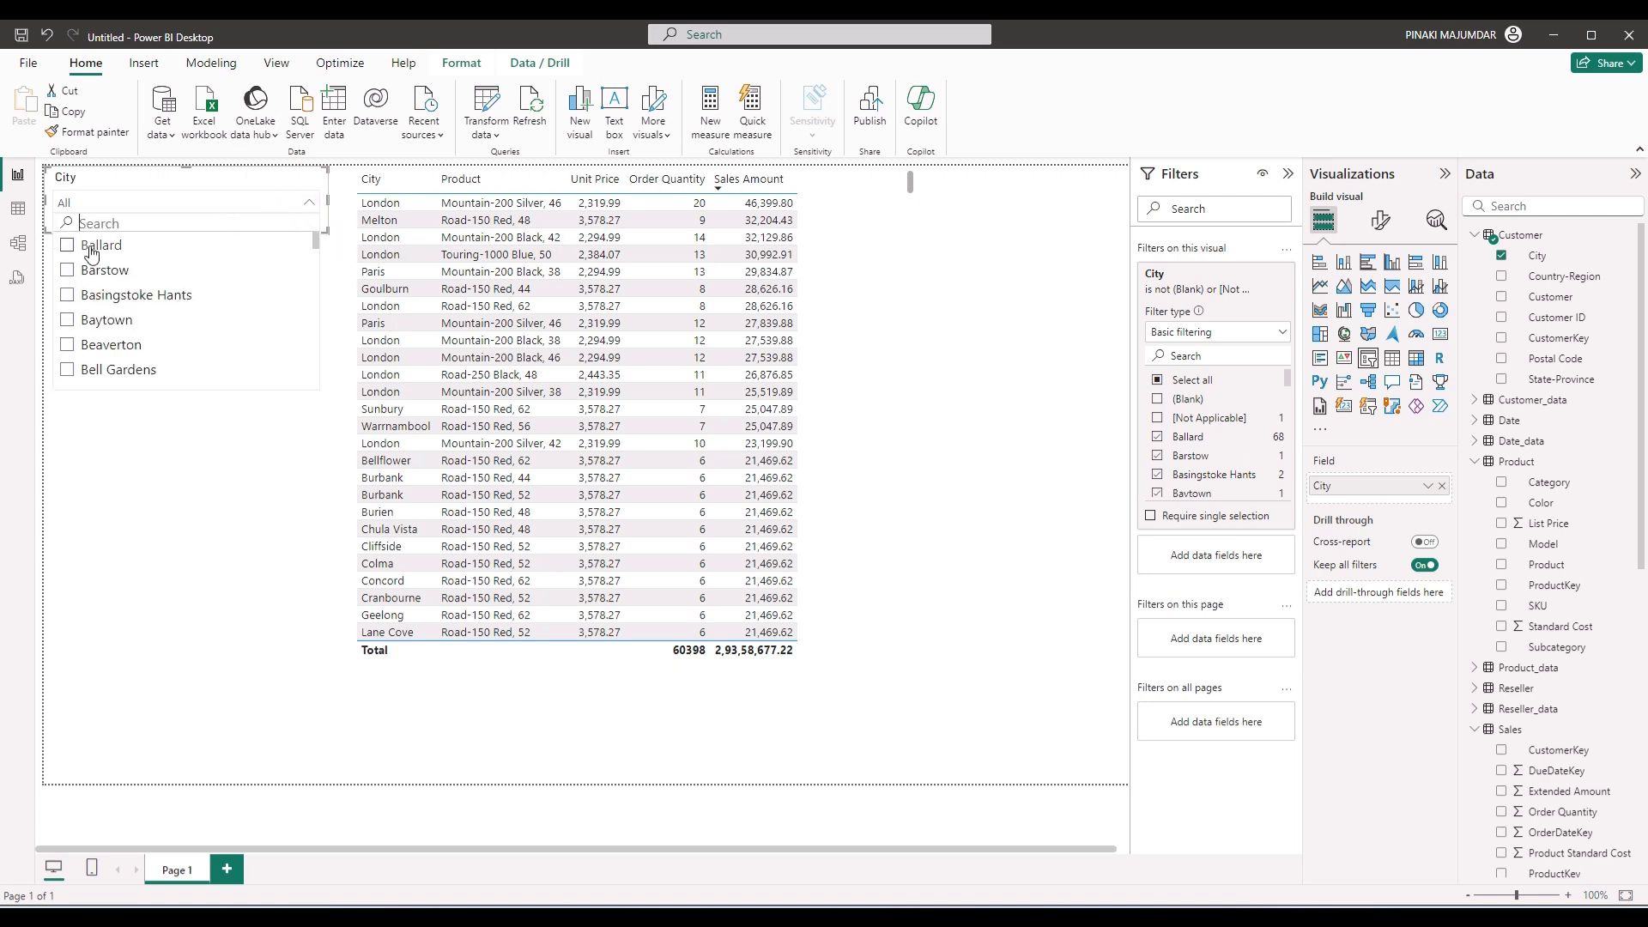
pyautogui.scroll(-12, 163, 331)
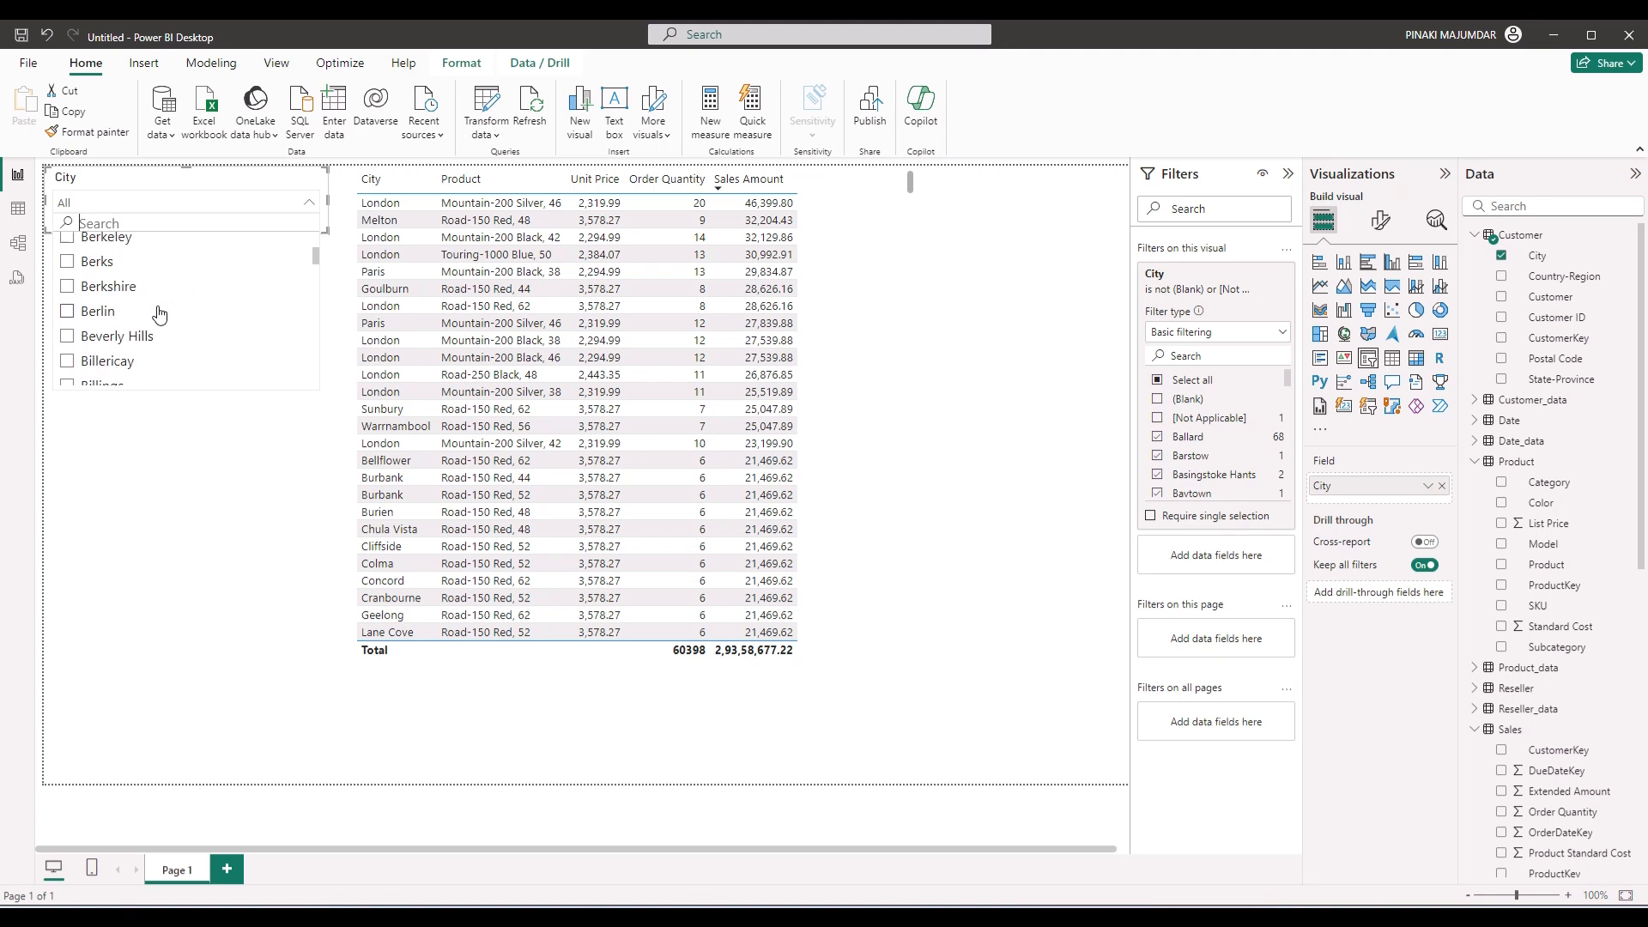
pyautogui.click(165, 526)
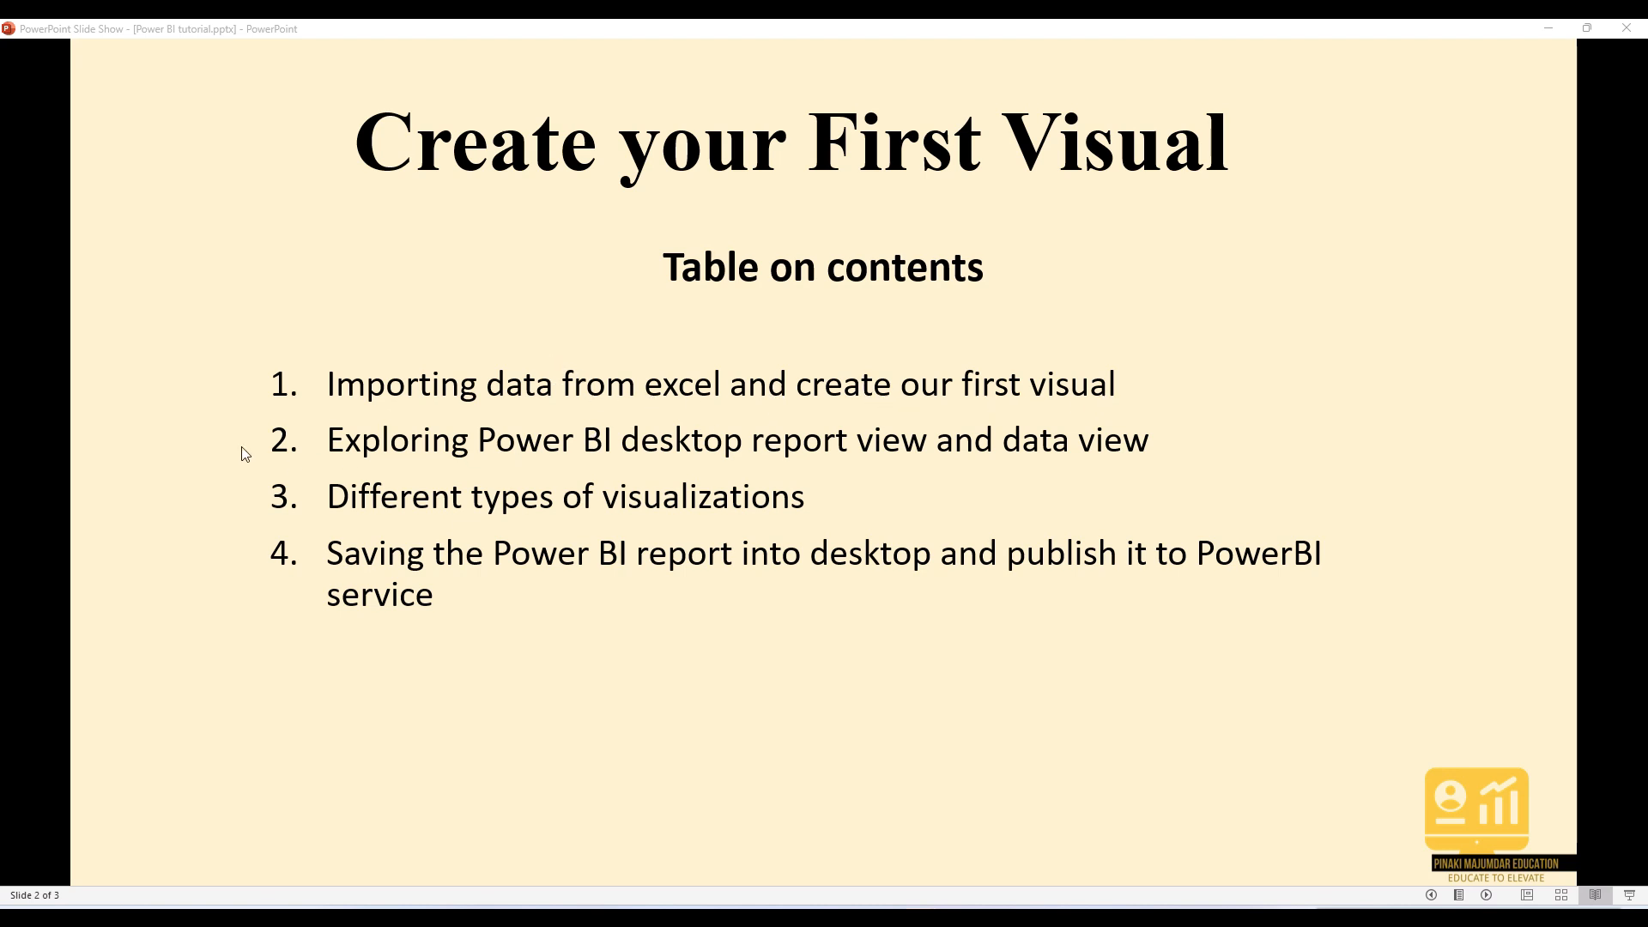
pyautogui.moveTo(262, 427); pyautogui.dragTo(1180, 479)
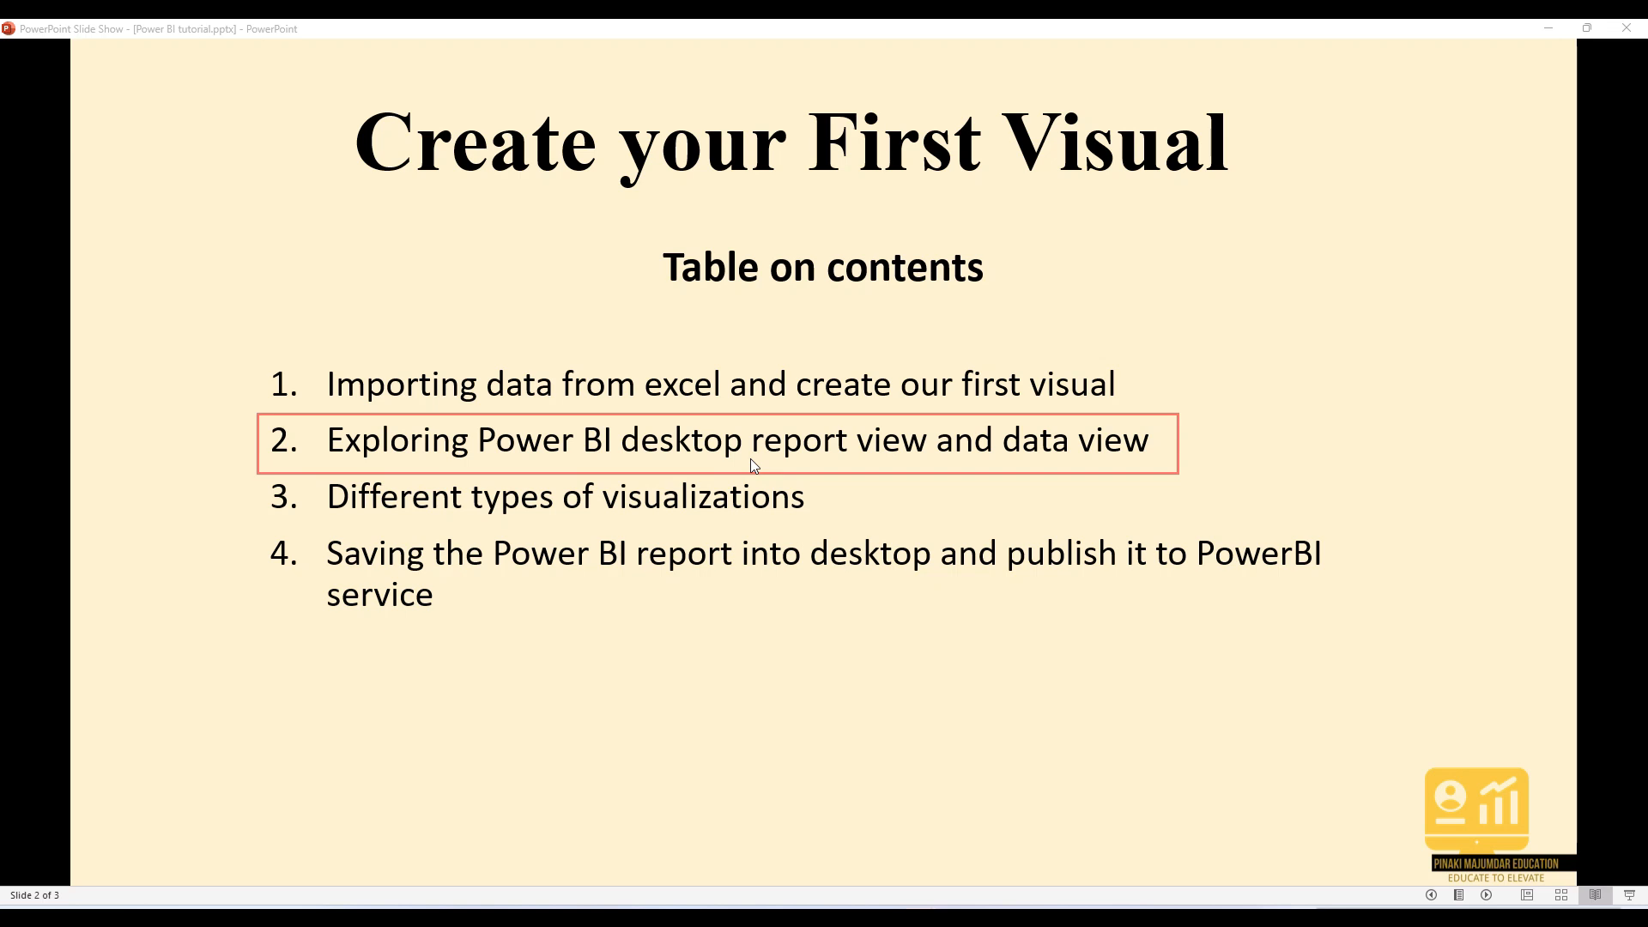
pyautogui.hotkey('alt', 'Tab')
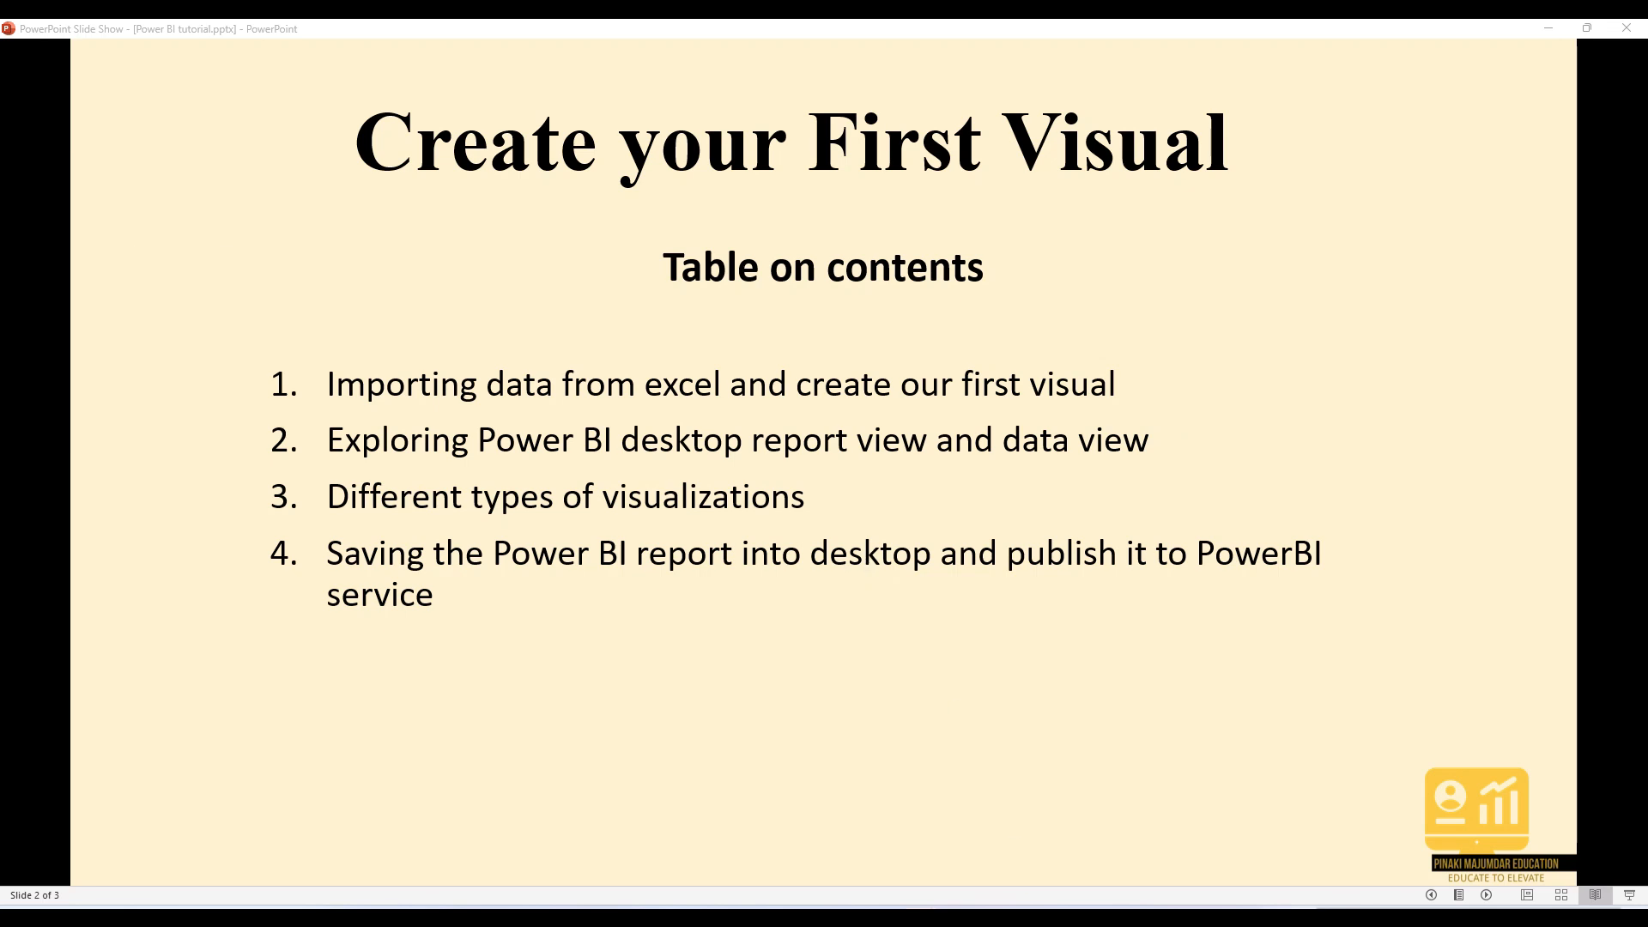
pyautogui.hotkey('alt', 'Tab')
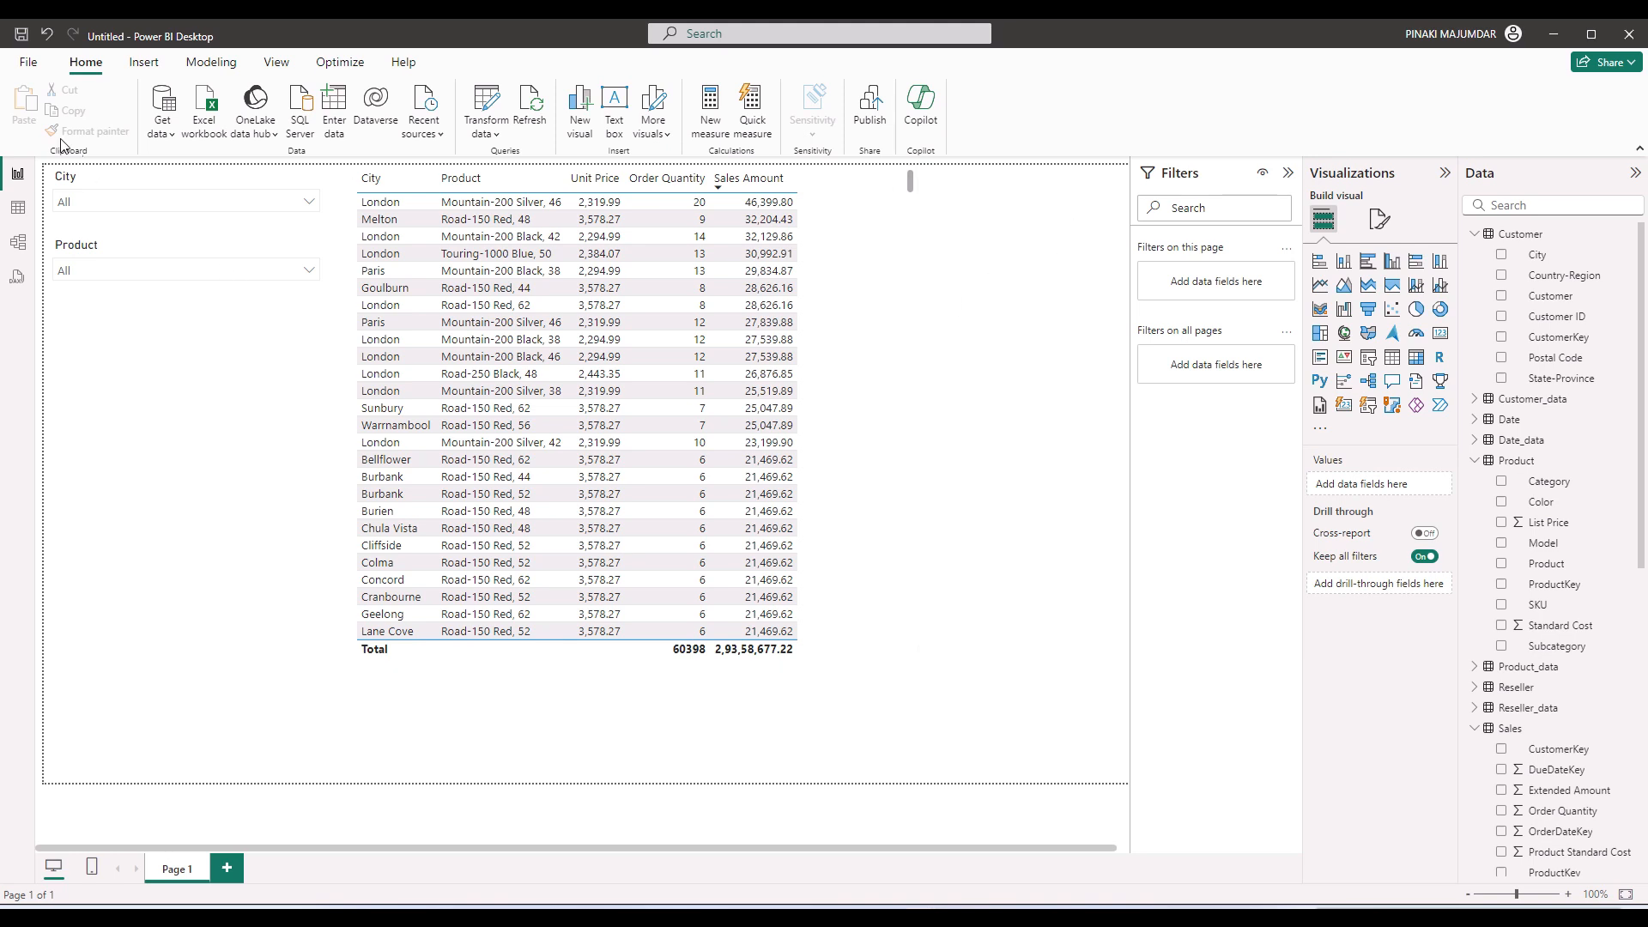
# Review the report view's canvas, visualization and data areas, layout options and ribbon, including the options for getting more visuals.
pyautogui.moveTo(40, 177); pyautogui.dragTo(1126, 788)
pyautogui.moveTo(1127, 782); pyautogui.dragTo(1130, 782)
pyautogui.moveTo(1135, 156); pyautogui.dragTo(1306, 434)
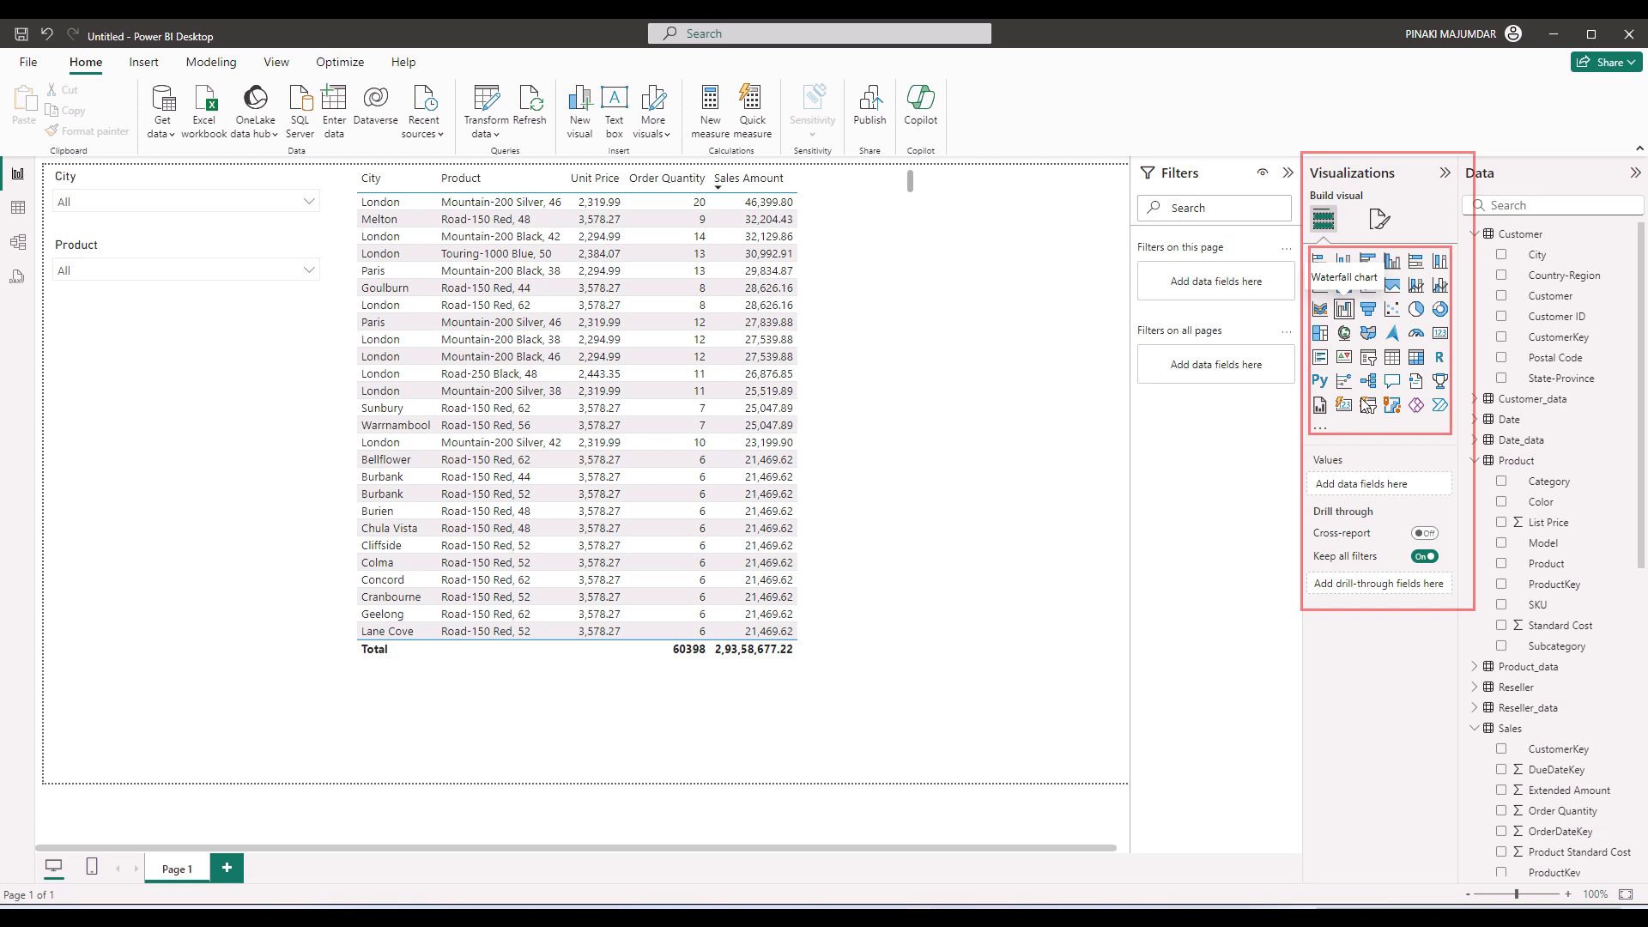
pyautogui.click(1321, 433)
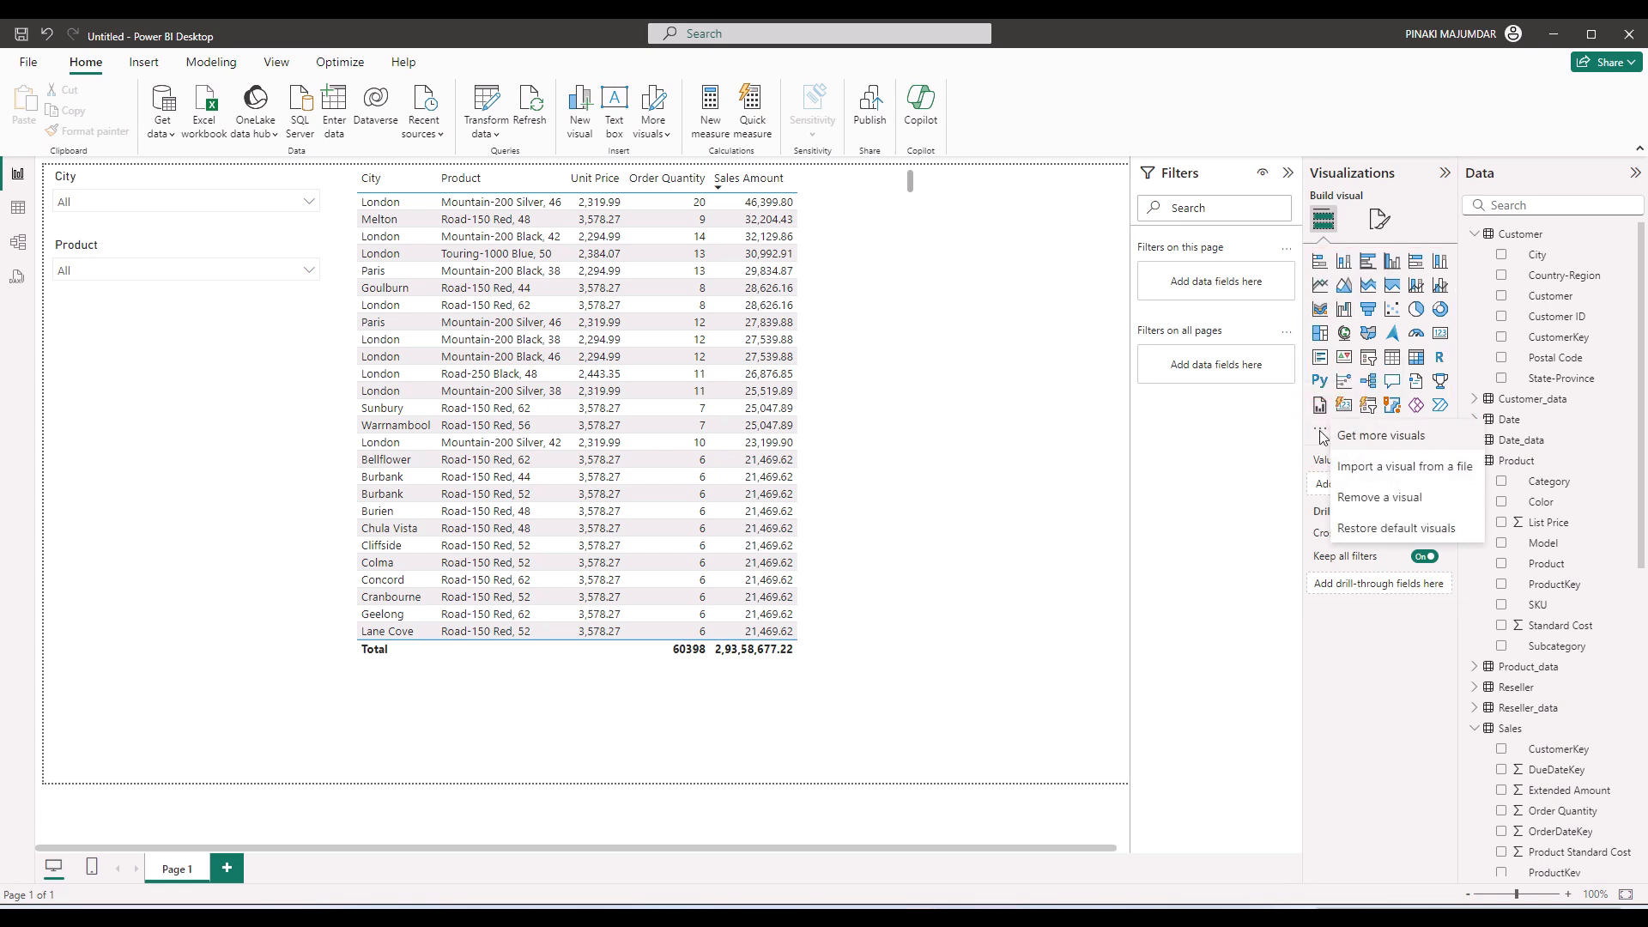
pyautogui.click(1403, 444)
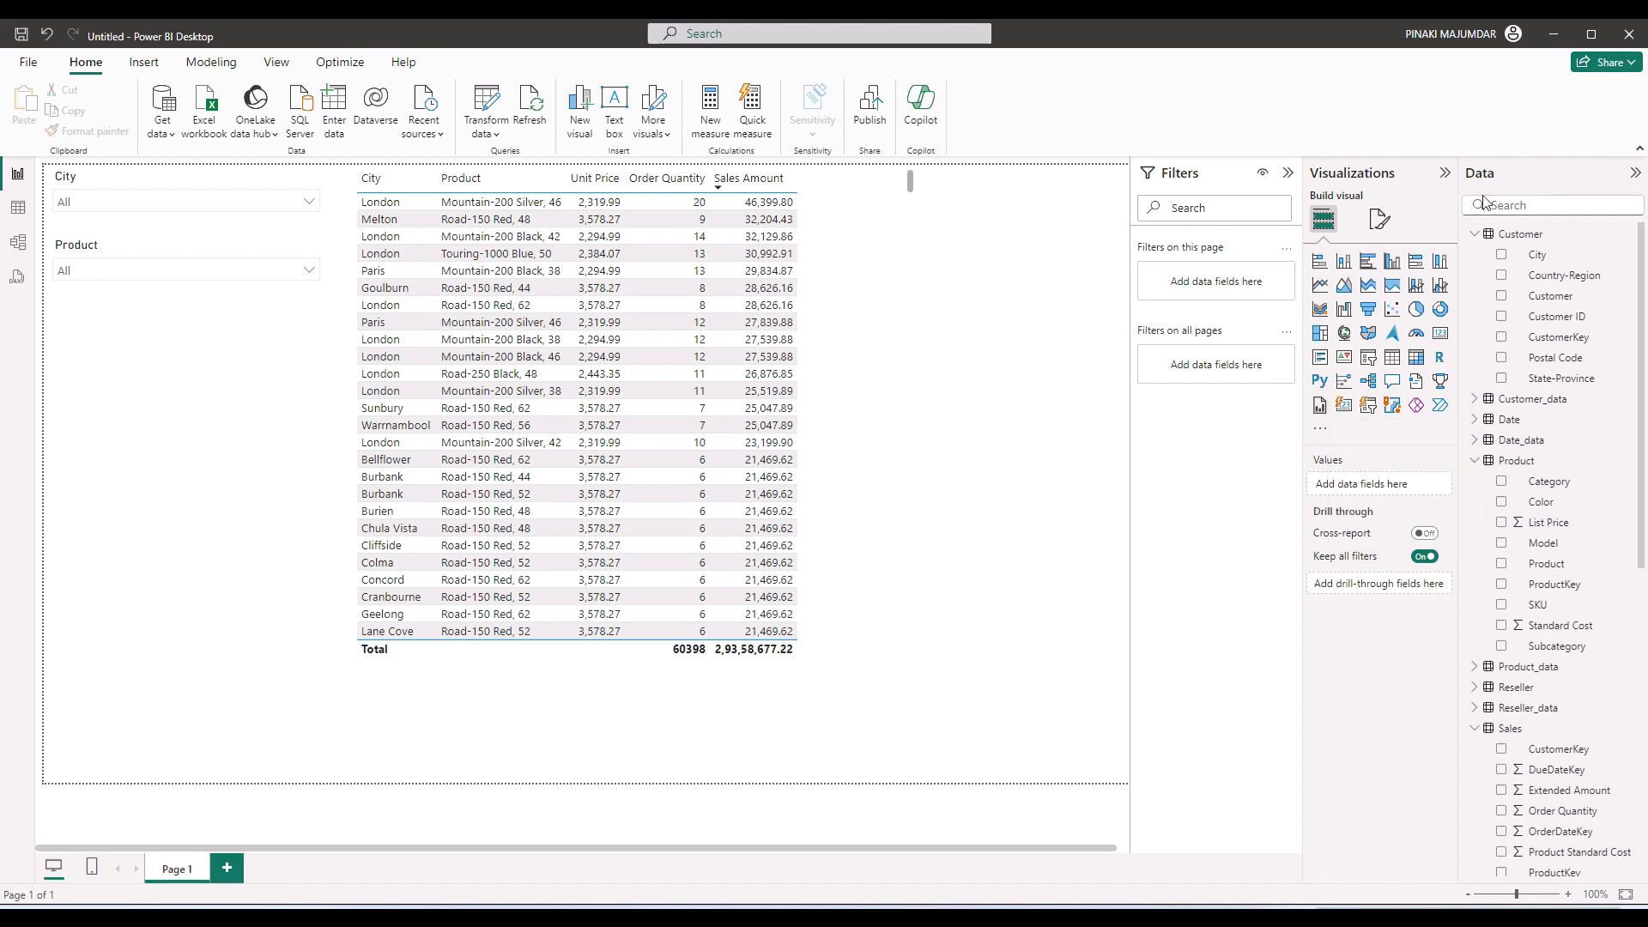
pyautogui.moveTo(1449, 159)
pyautogui.mouseDown()
pyautogui.moveTo(1571, 412)
pyautogui.moveTo(1636, 798)
pyautogui.moveTo(1623, 861)
pyautogui.mouseUp()
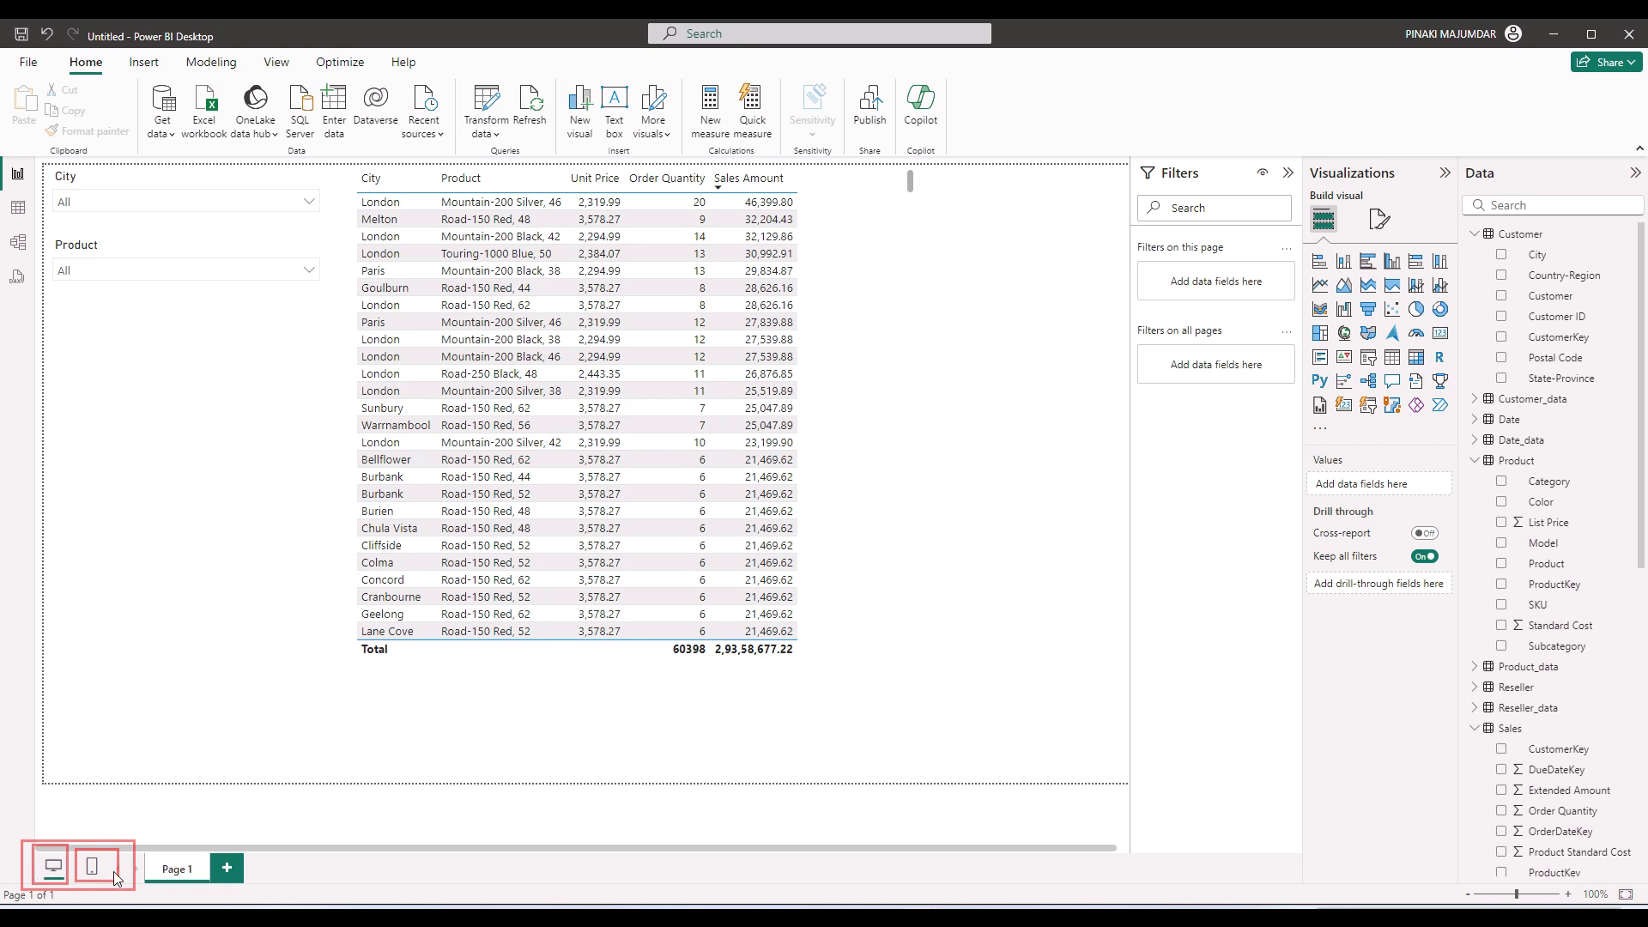
pyautogui.moveTo(1, 47); pyautogui.dragTo(993, 159)
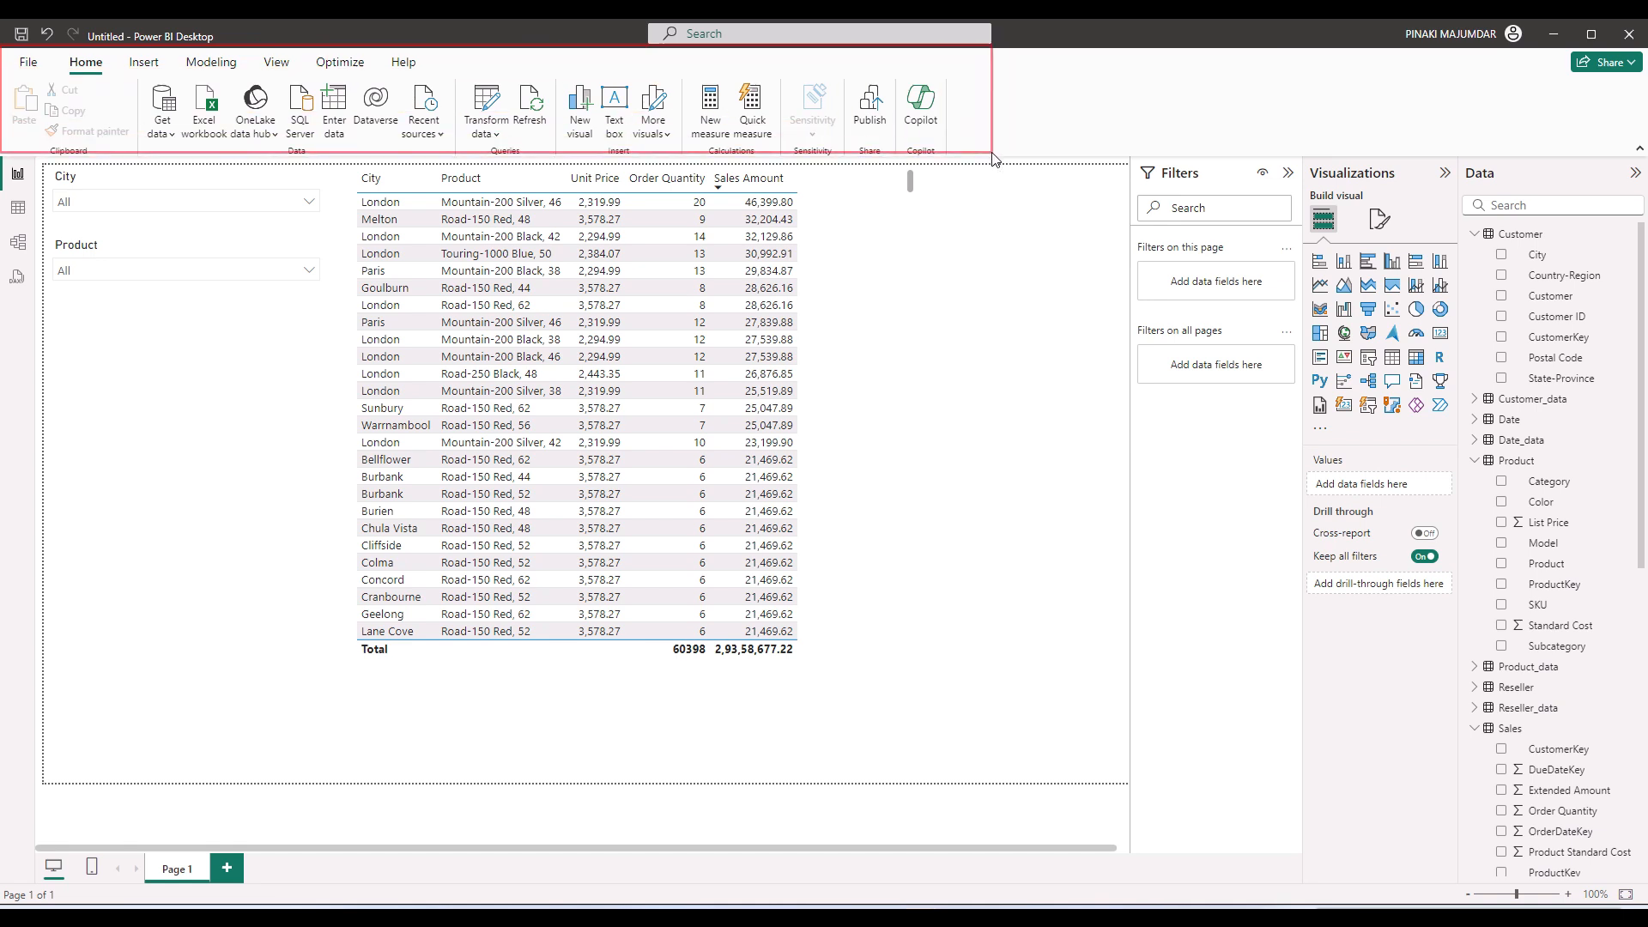
pyautogui.moveTo(56, 50)
pyautogui.mouseDown()
pyautogui.moveTo(112, 77)
pyautogui.moveTo(251, 70)
pyautogui.mouseUp()
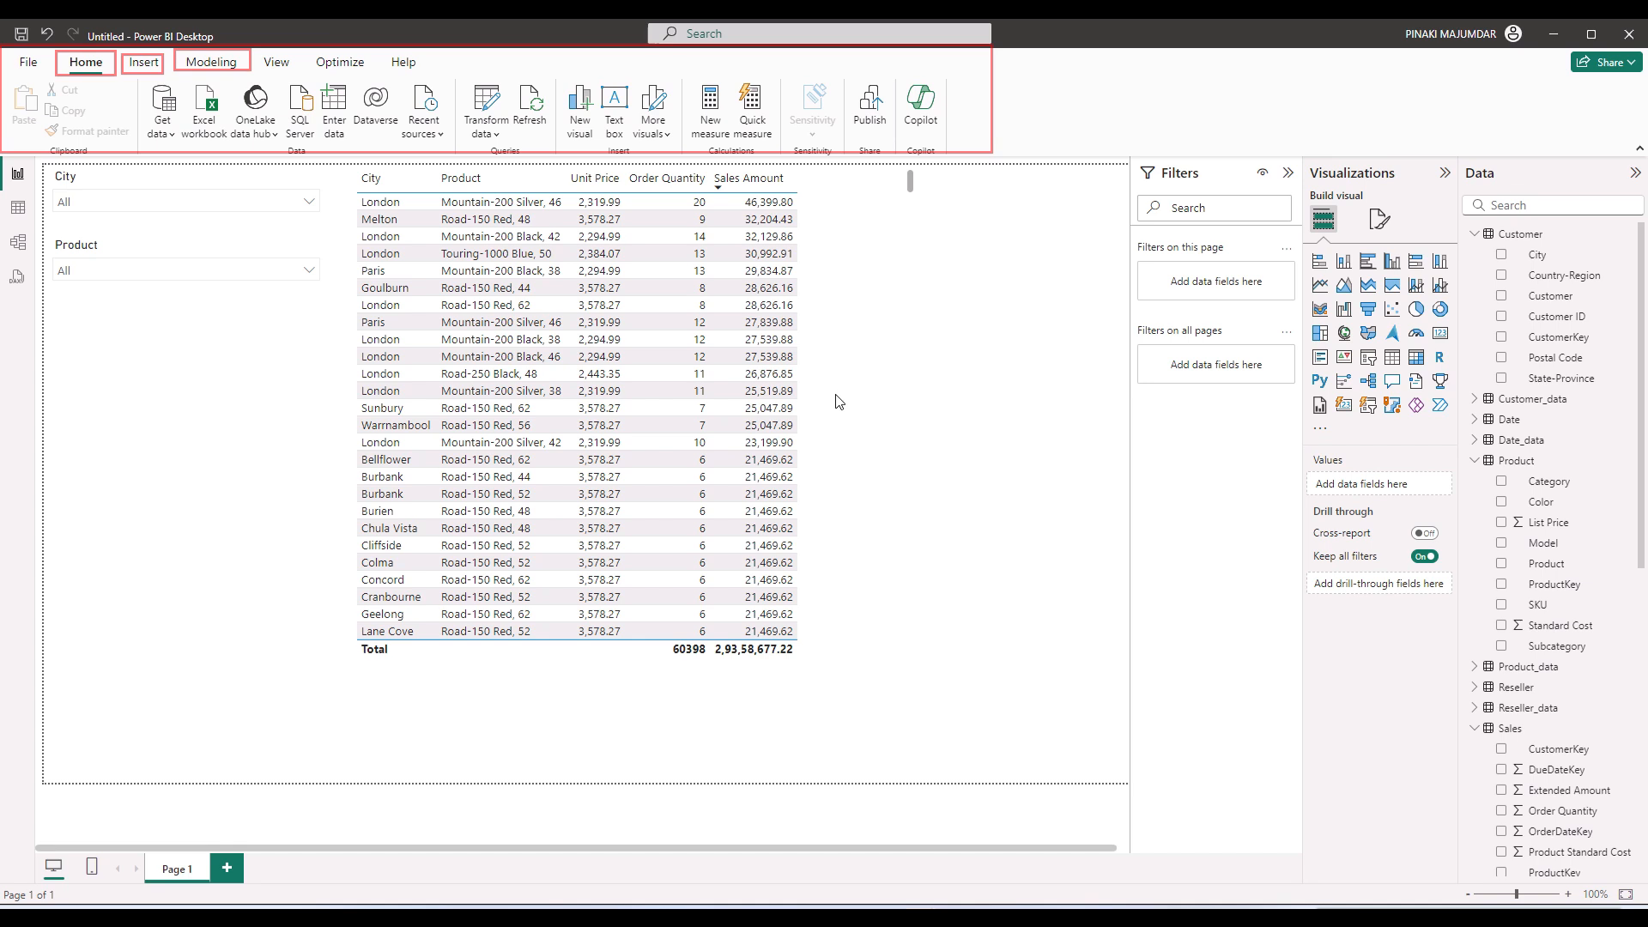
# Switch to the table view and browse the rows of the Customer, Customer_data, Date and Date_data tables.
pyautogui.click(21, 210)
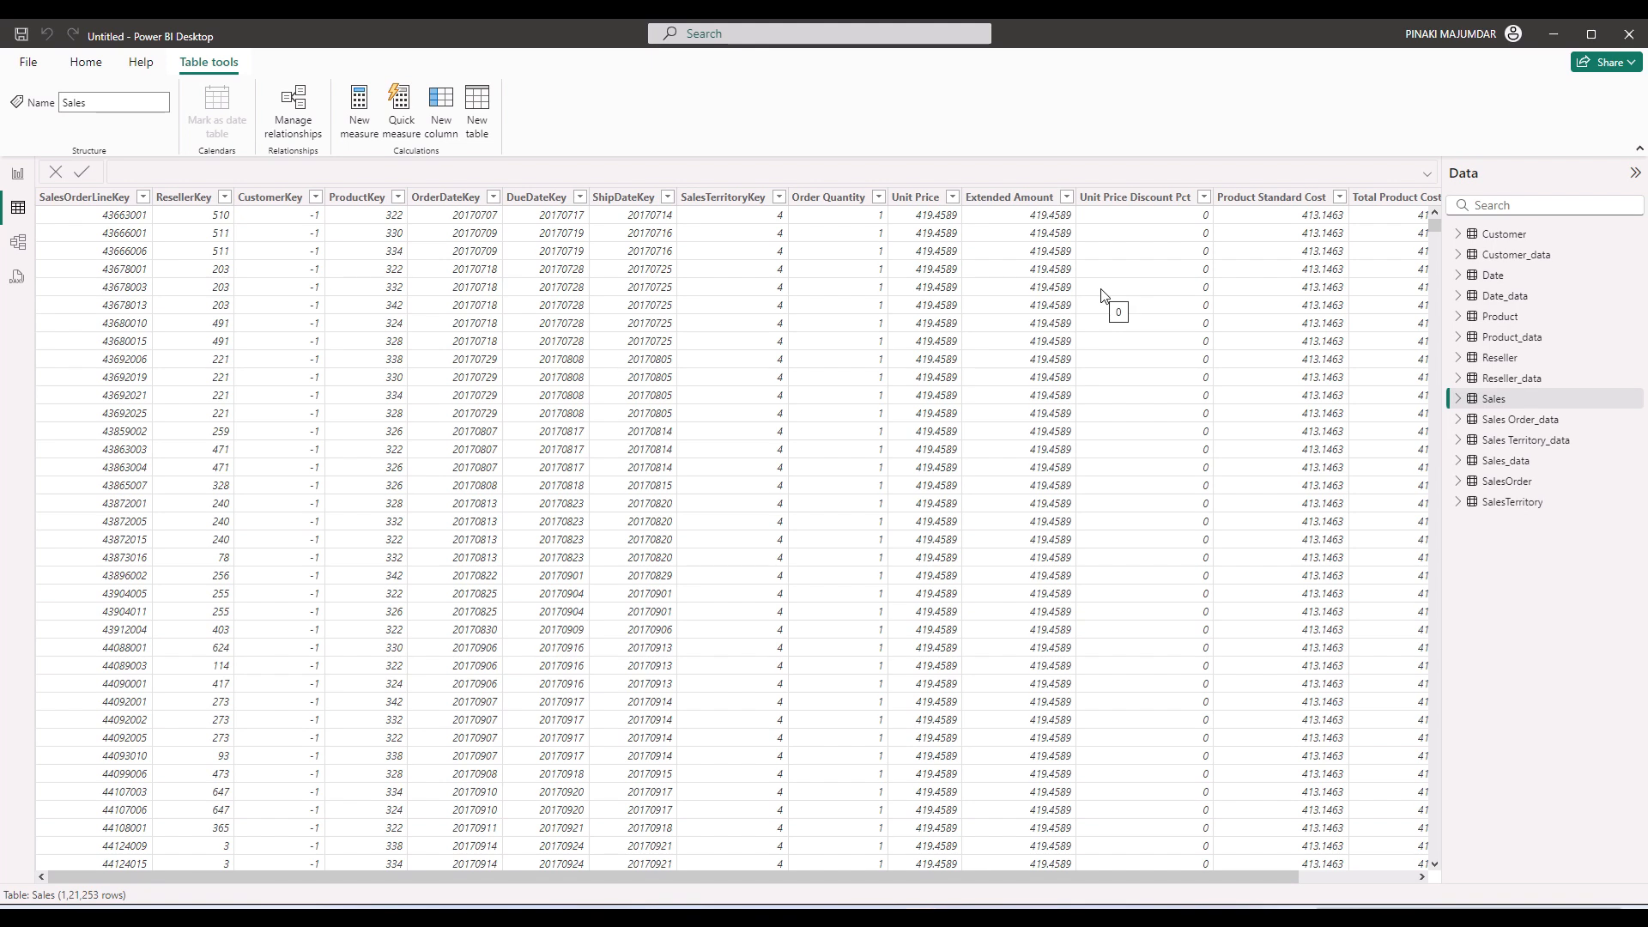
pyautogui.click(1515, 237)
pyautogui.click(1512, 256)
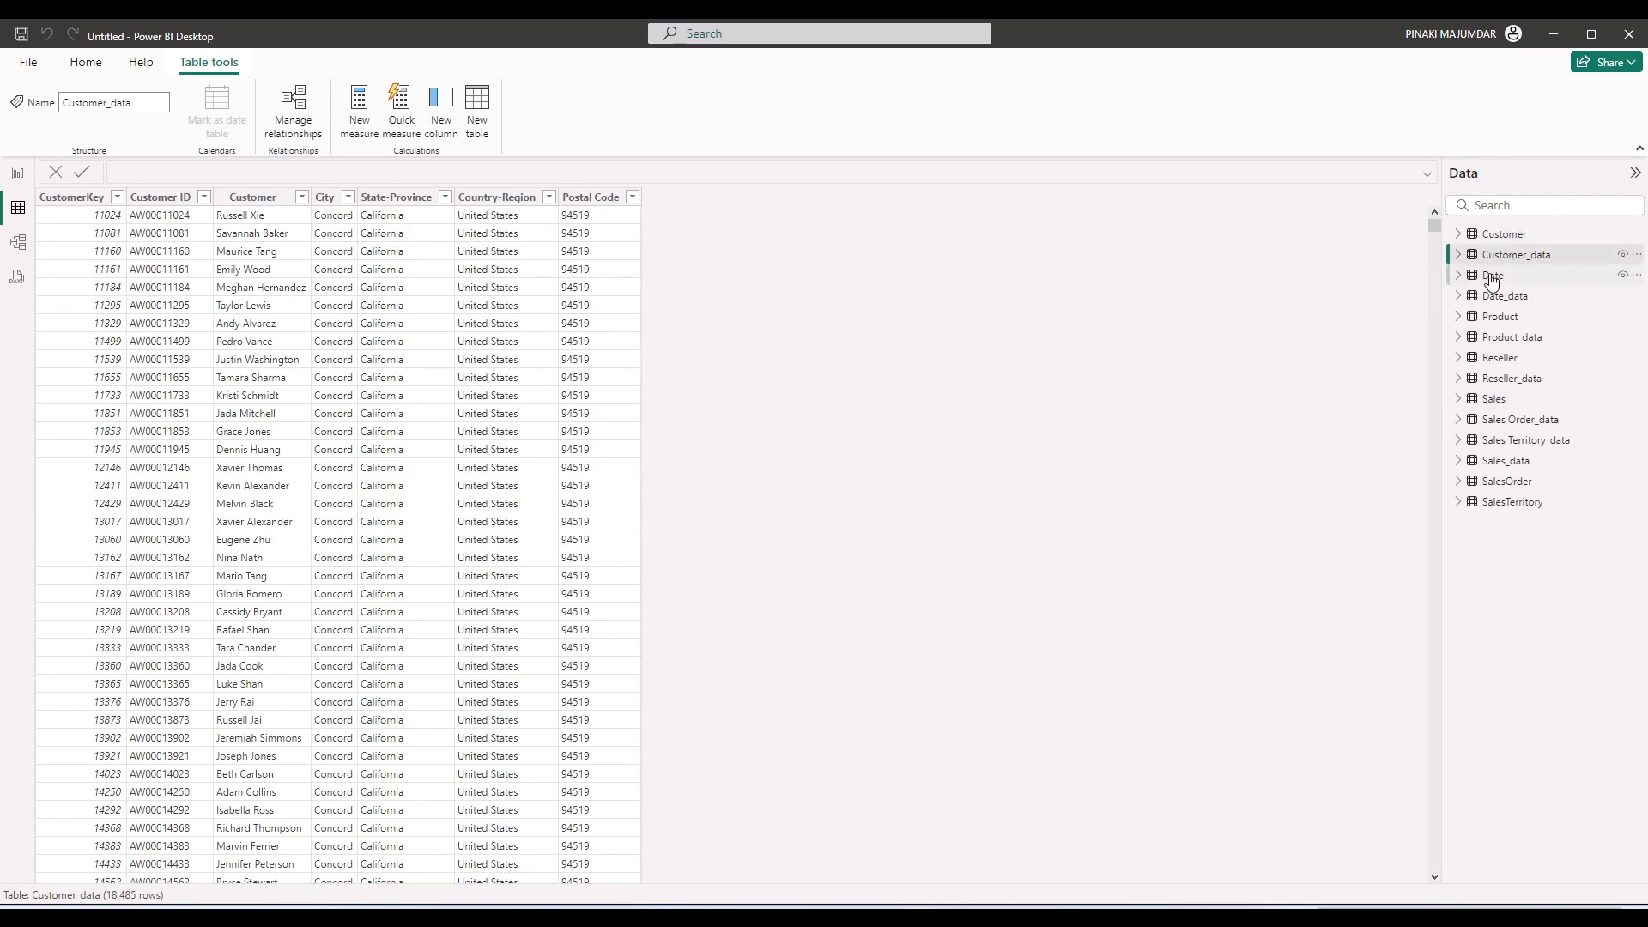
pyautogui.click(1493, 278)
pyautogui.click(1504, 297)
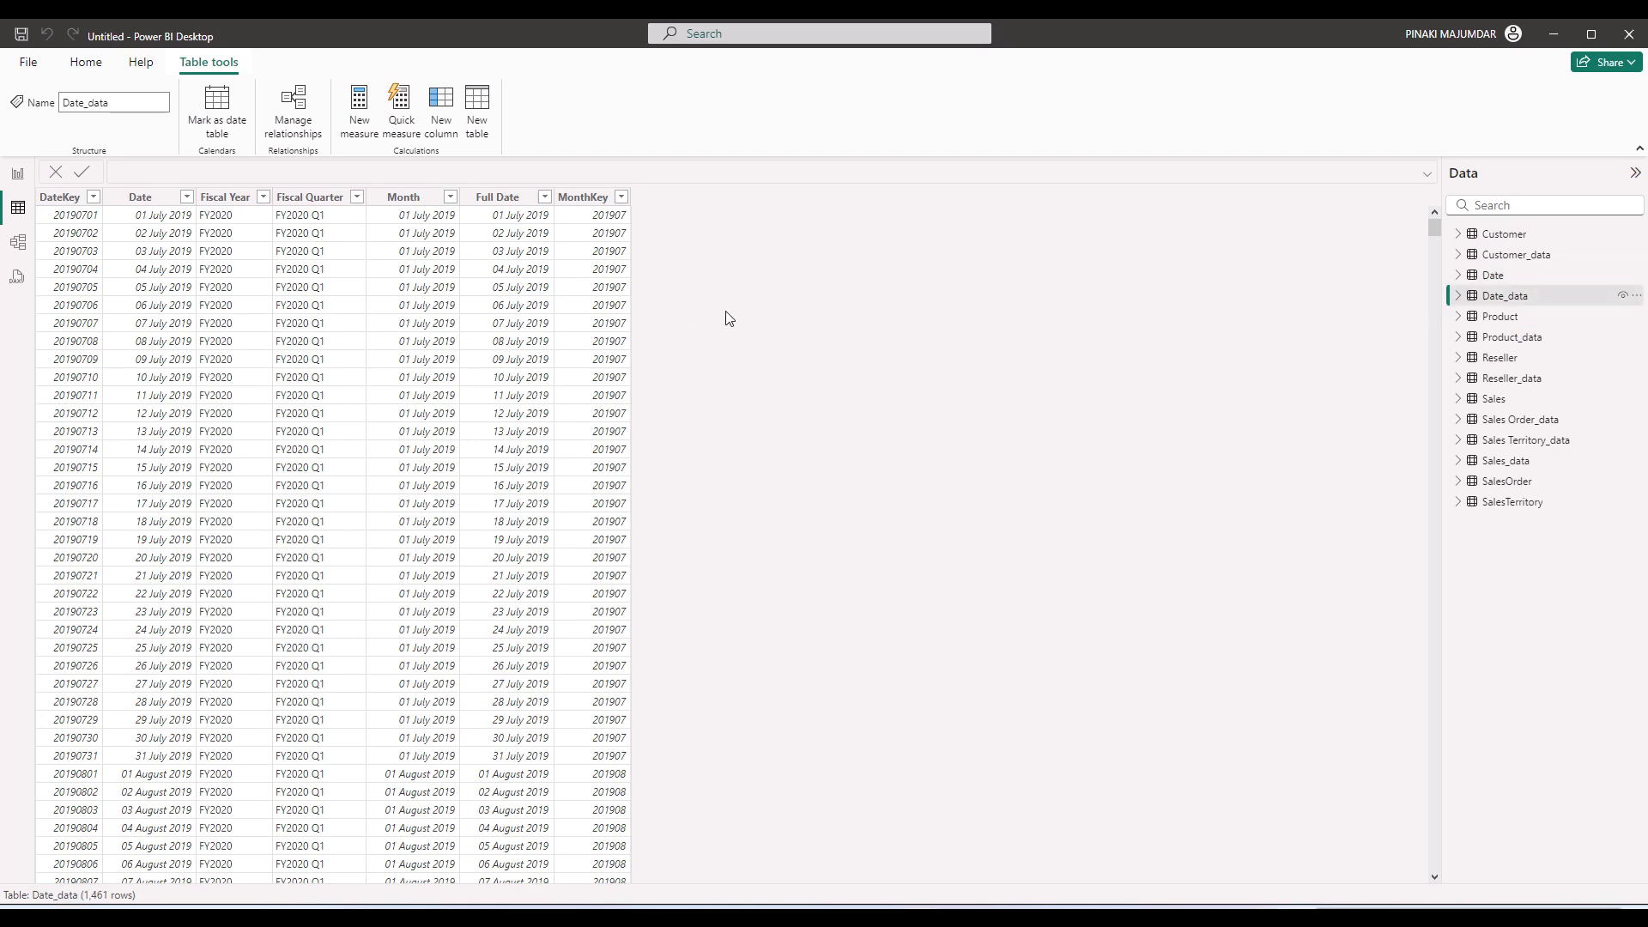
pyautogui.click(1502, 316)
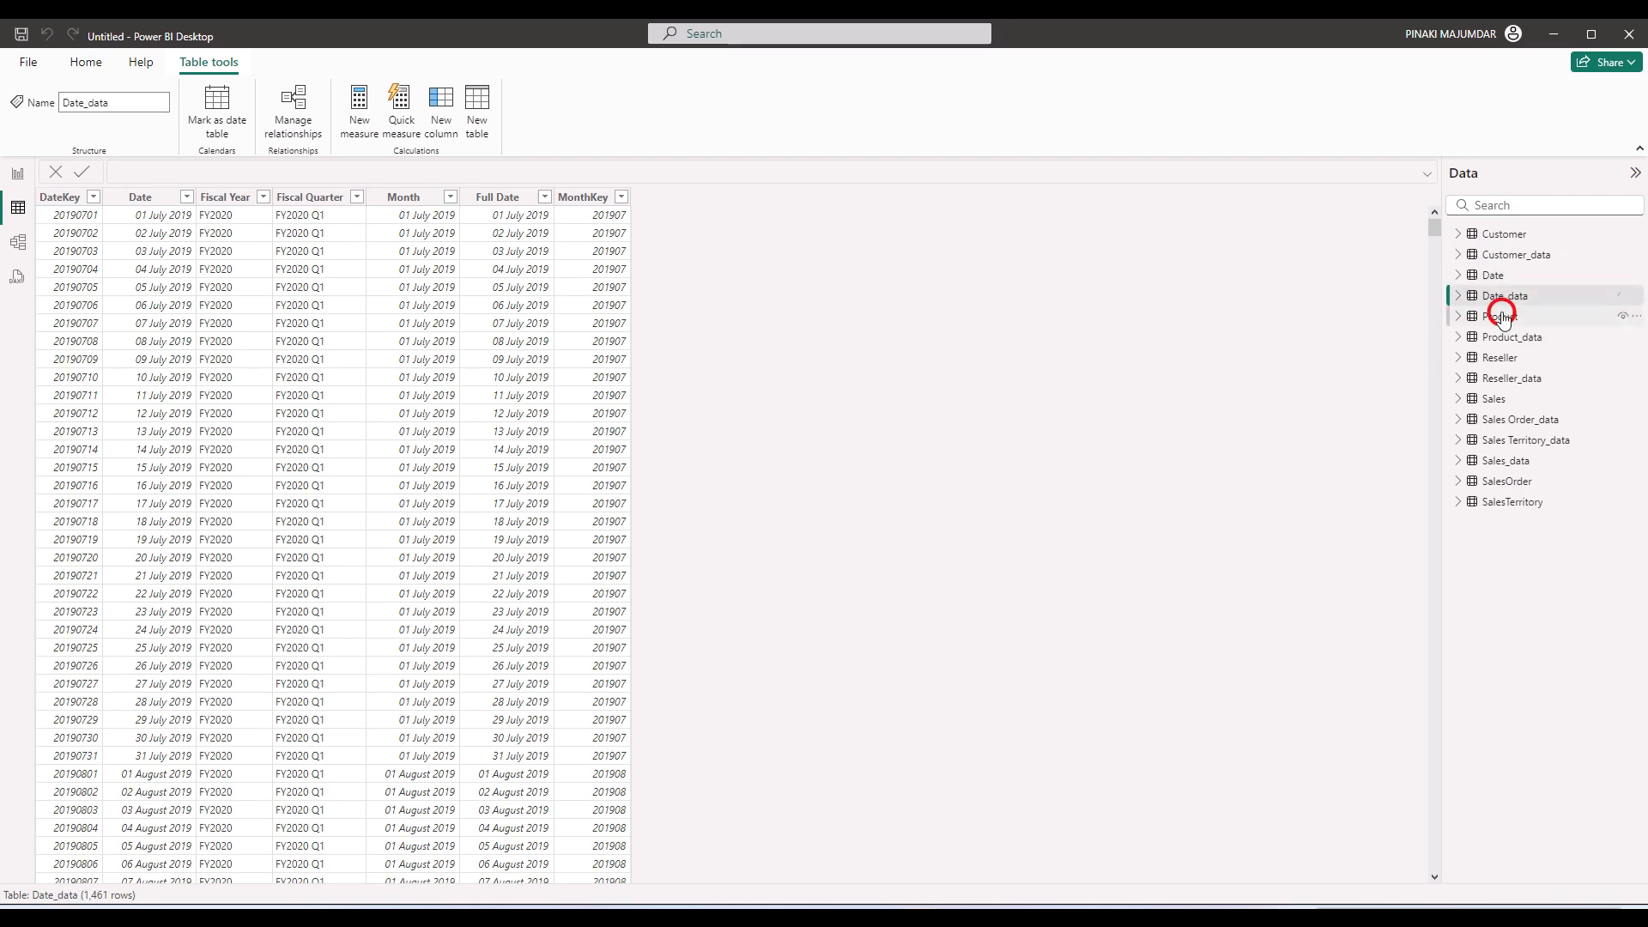
pyautogui.click(1502, 316)
pyautogui.click(1498, 277)
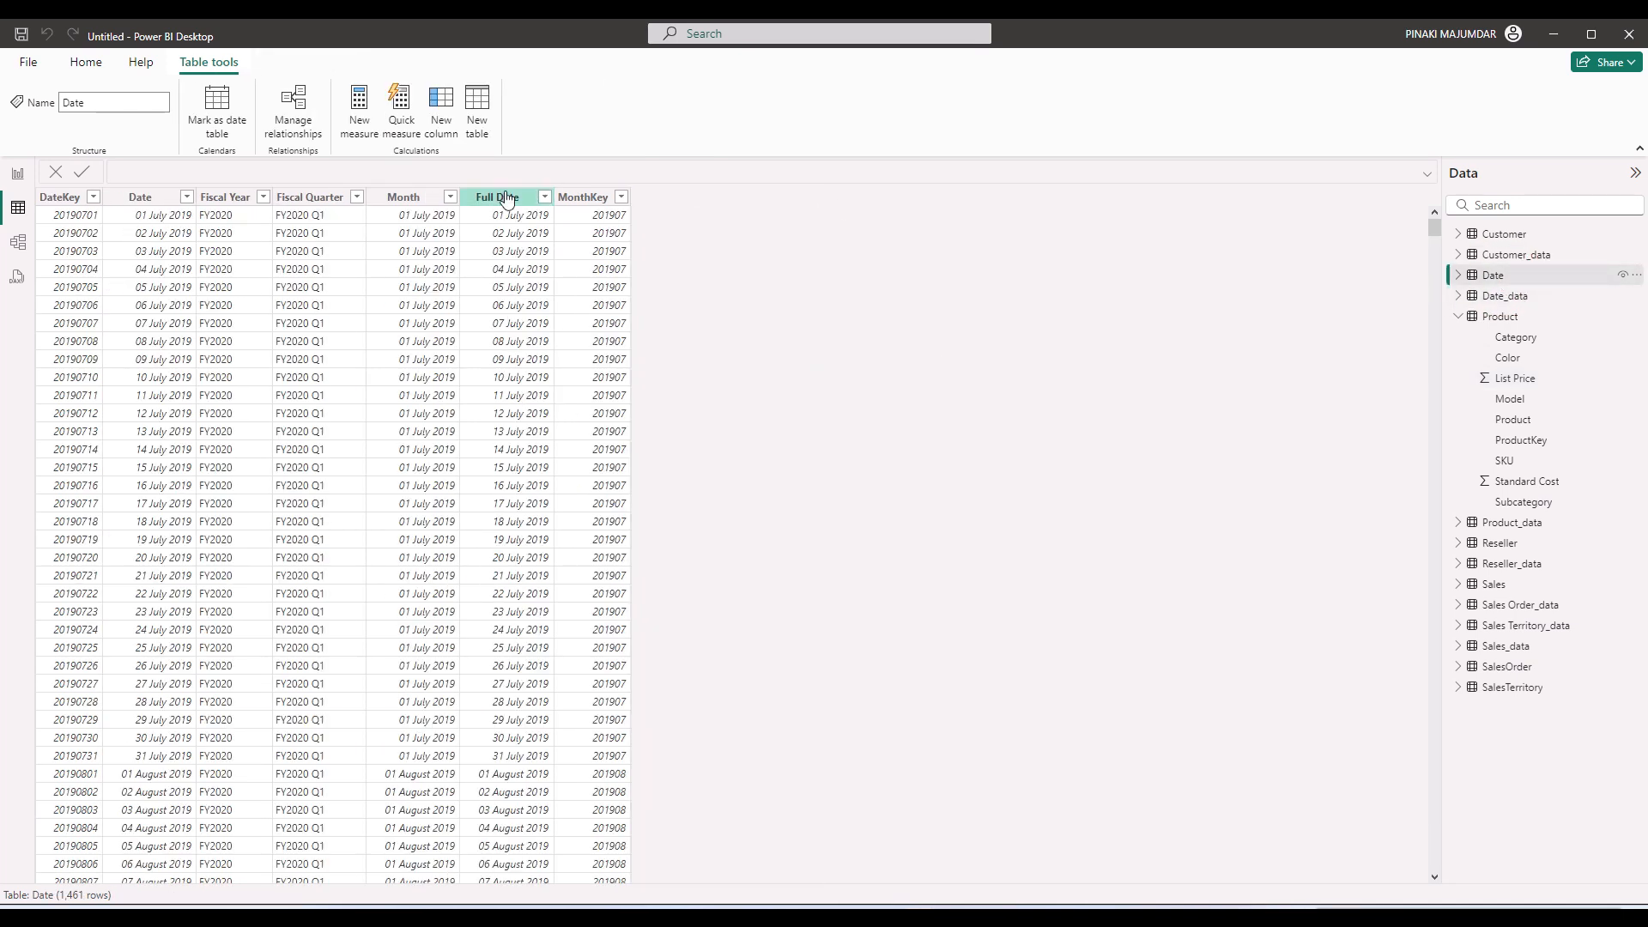
# Examine the date formats available for the Date table's Month column and the column properties of MonthKey.
pyautogui.click(402, 198)
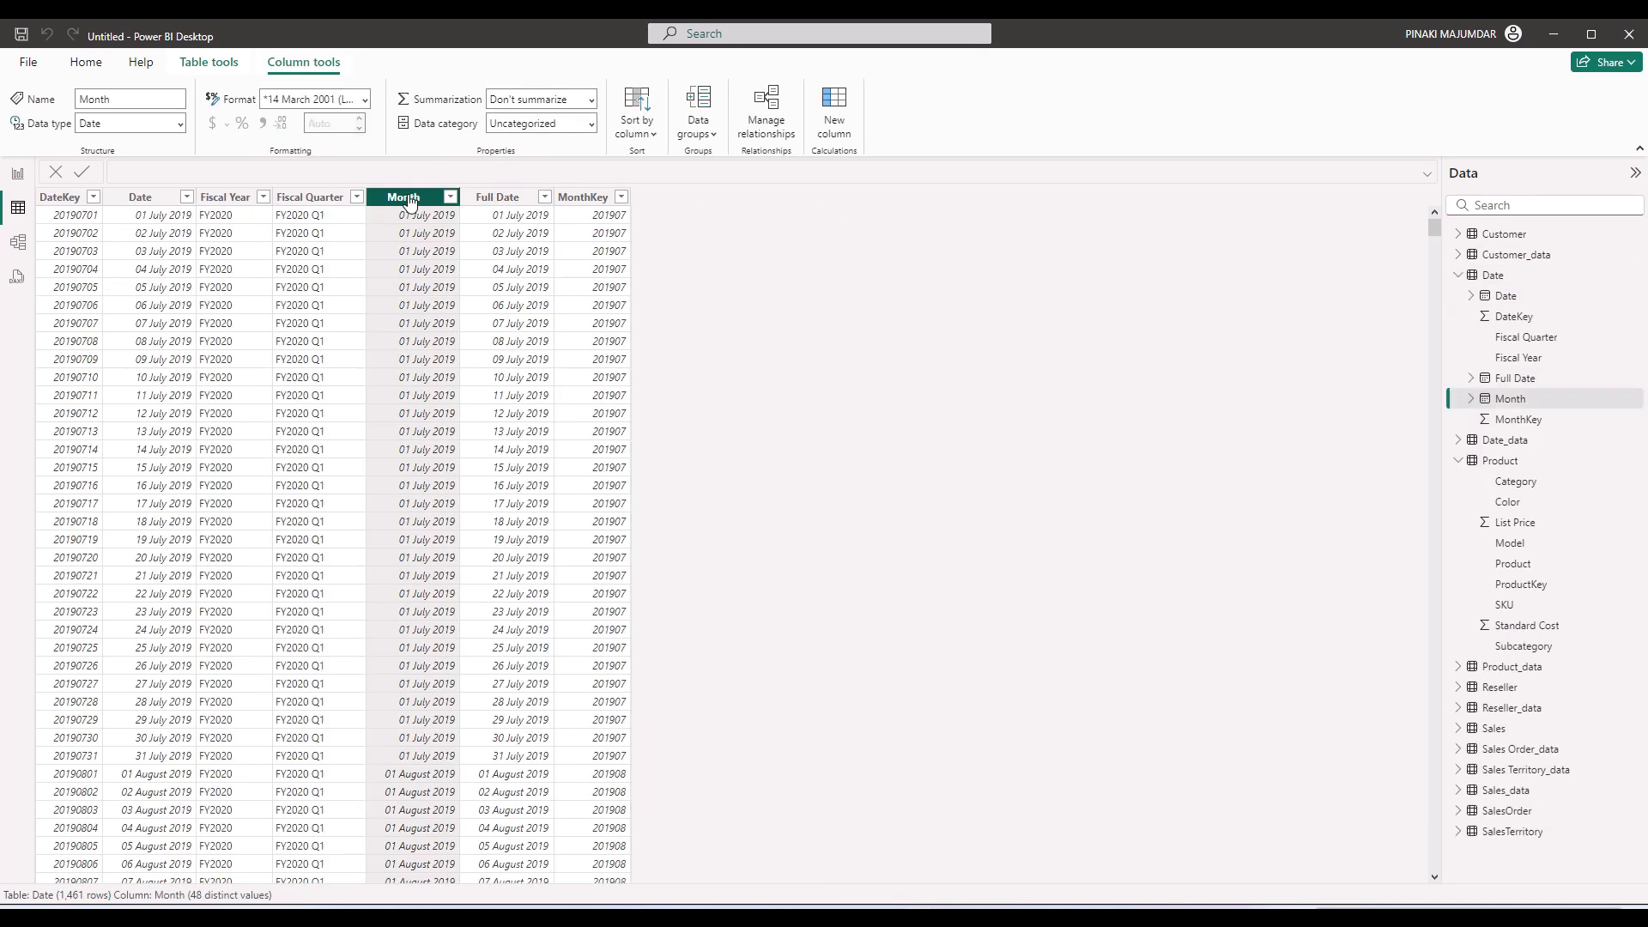
pyautogui.click(364, 100)
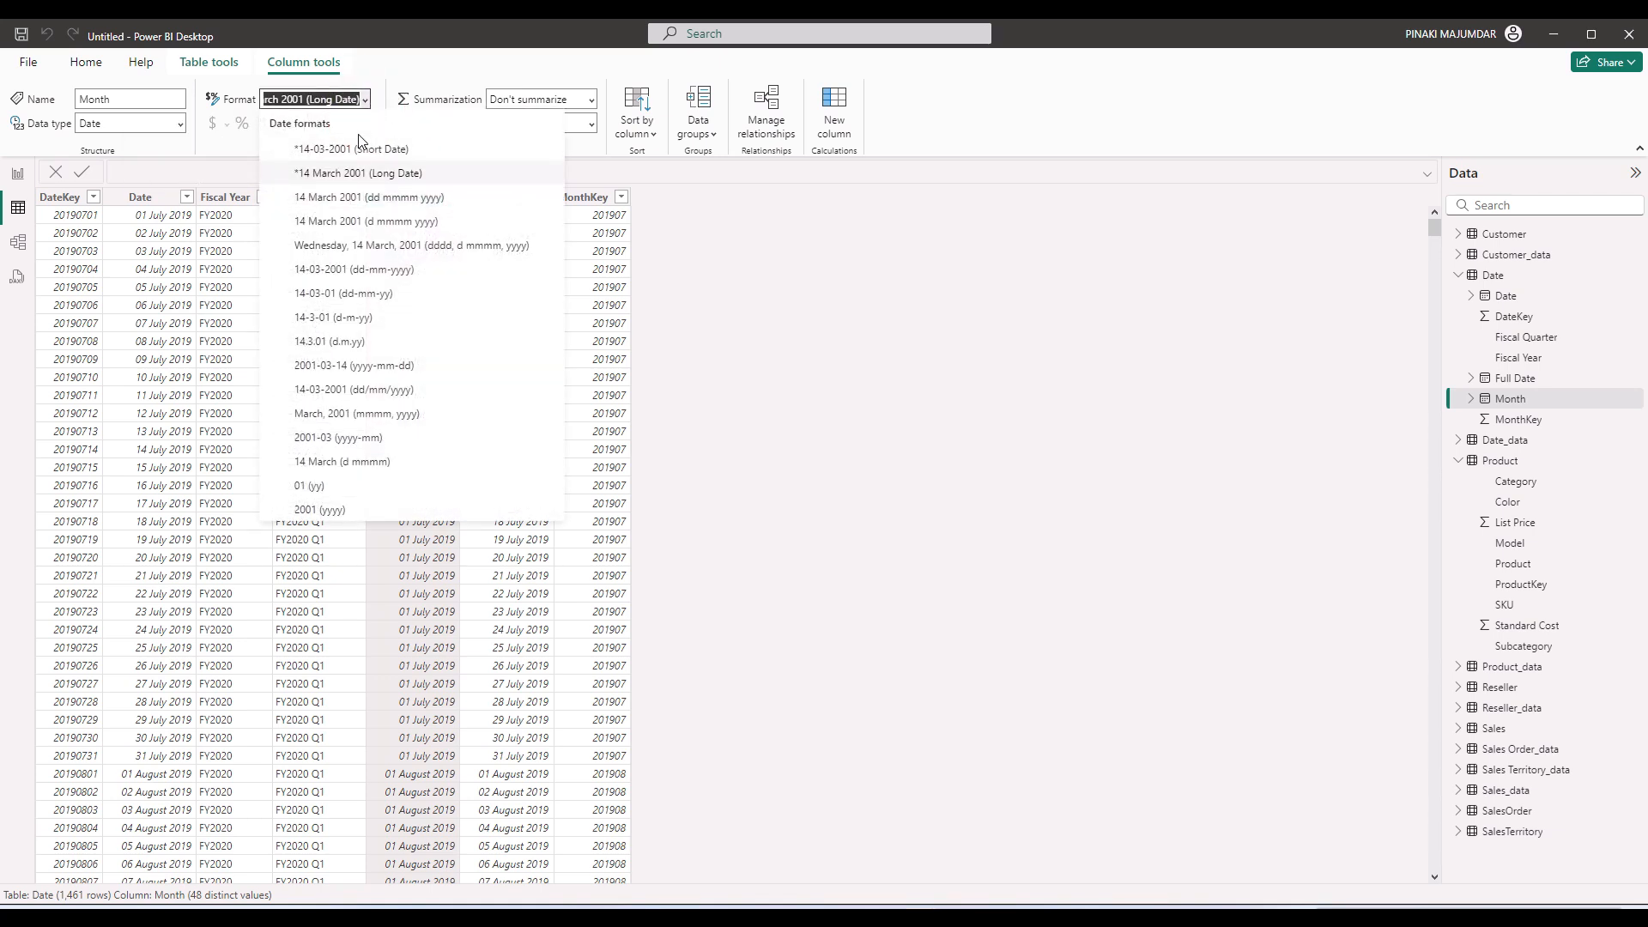
pyautogui.click(820, 275)
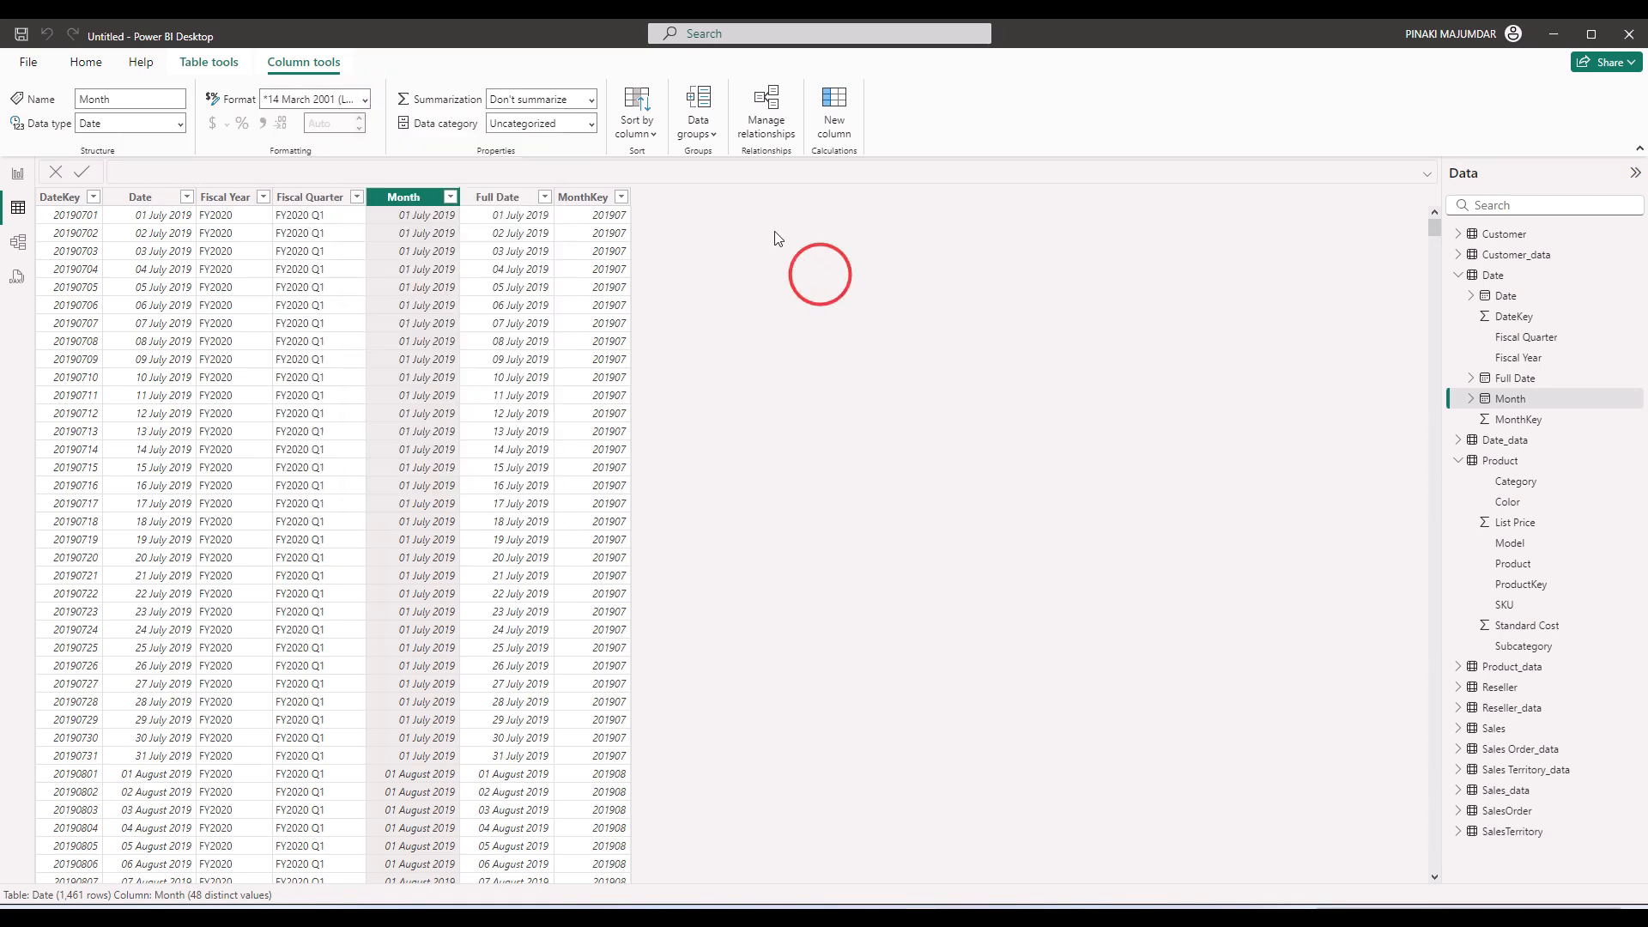
pyautogui.click(580, 197)
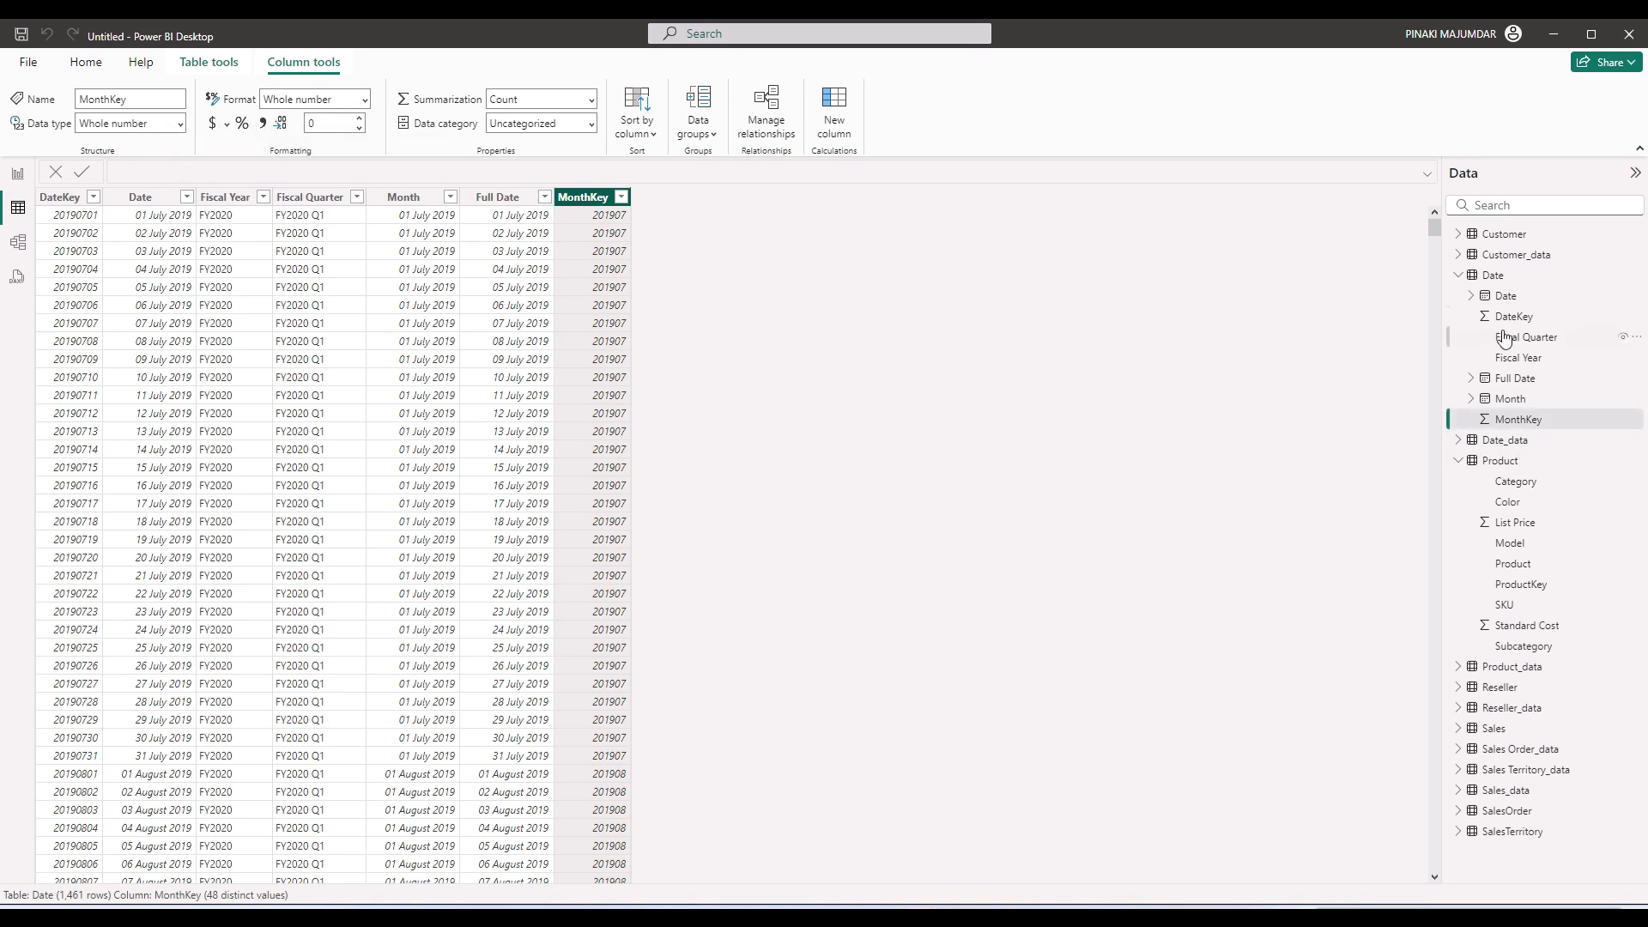
# Examine the number formats available for the Sales table's Unit Price column and the column properties of Order Quantity.
pyautogui.click(1460, 729)
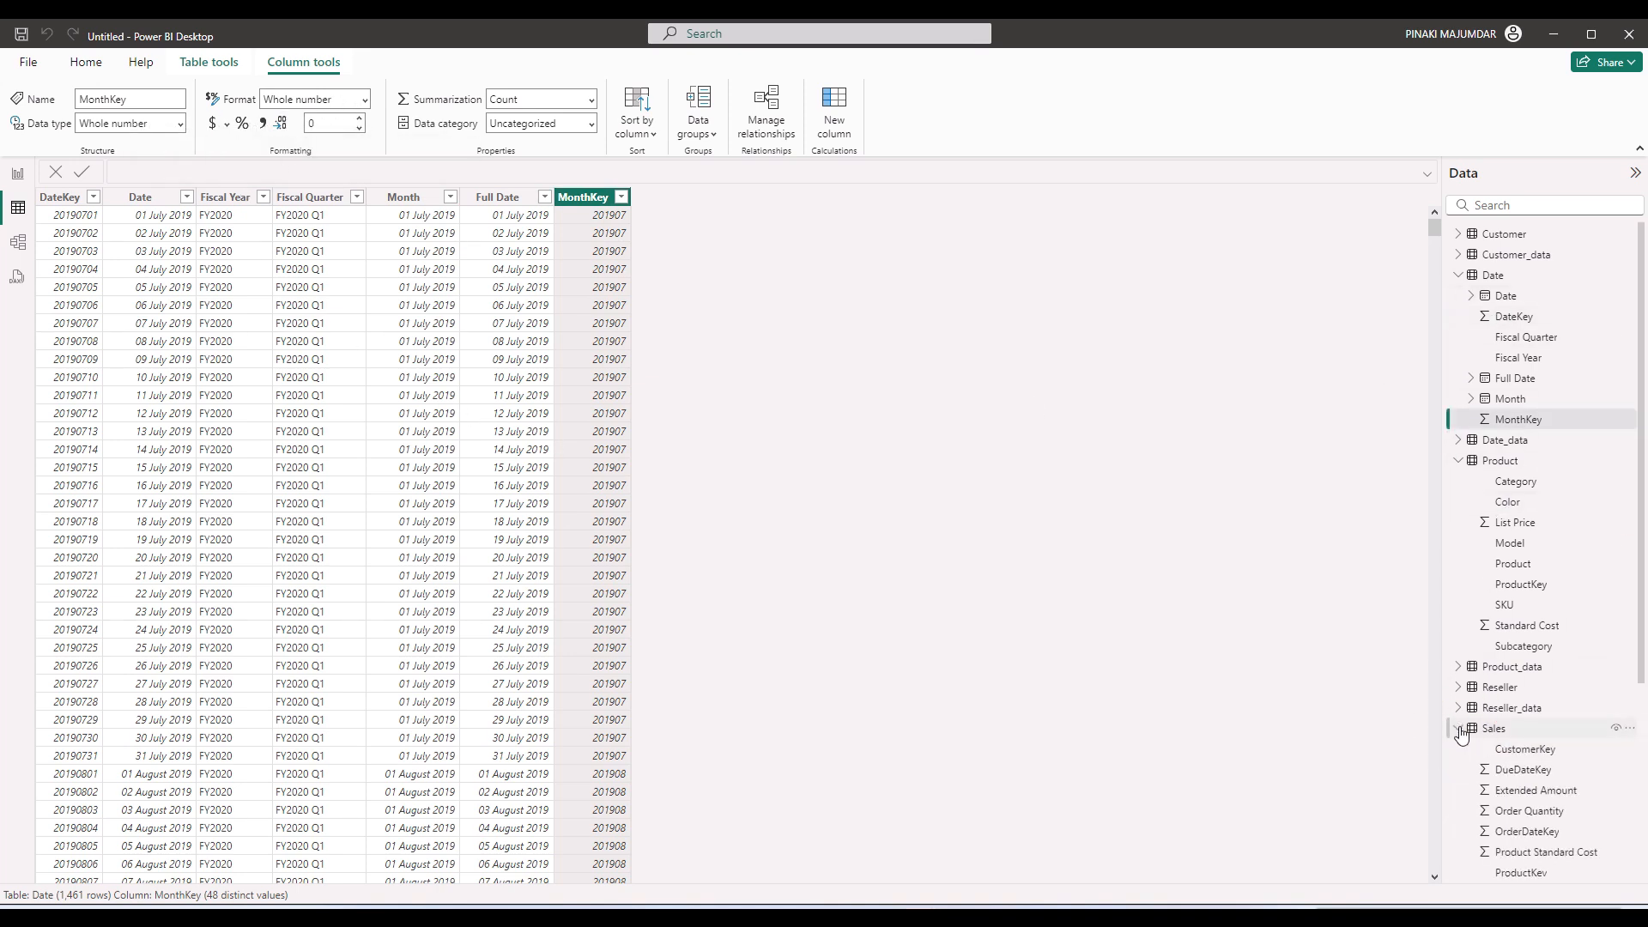
pyautogui.scroll(-4, 1533, 725)
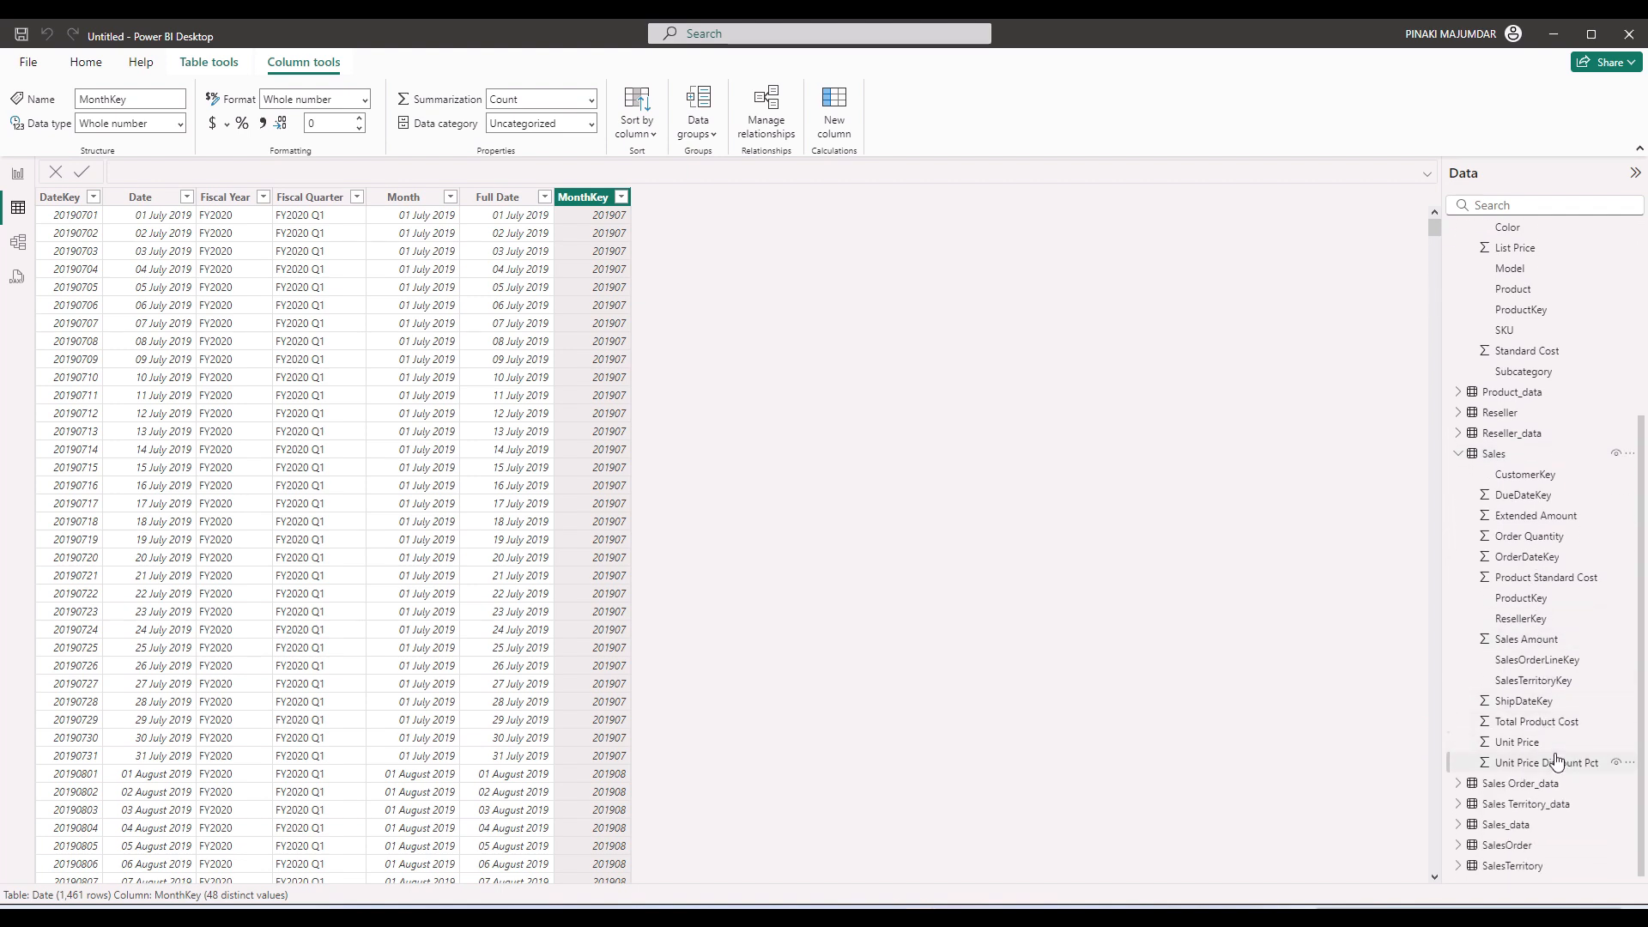
pyautogui.click(1533, 742)
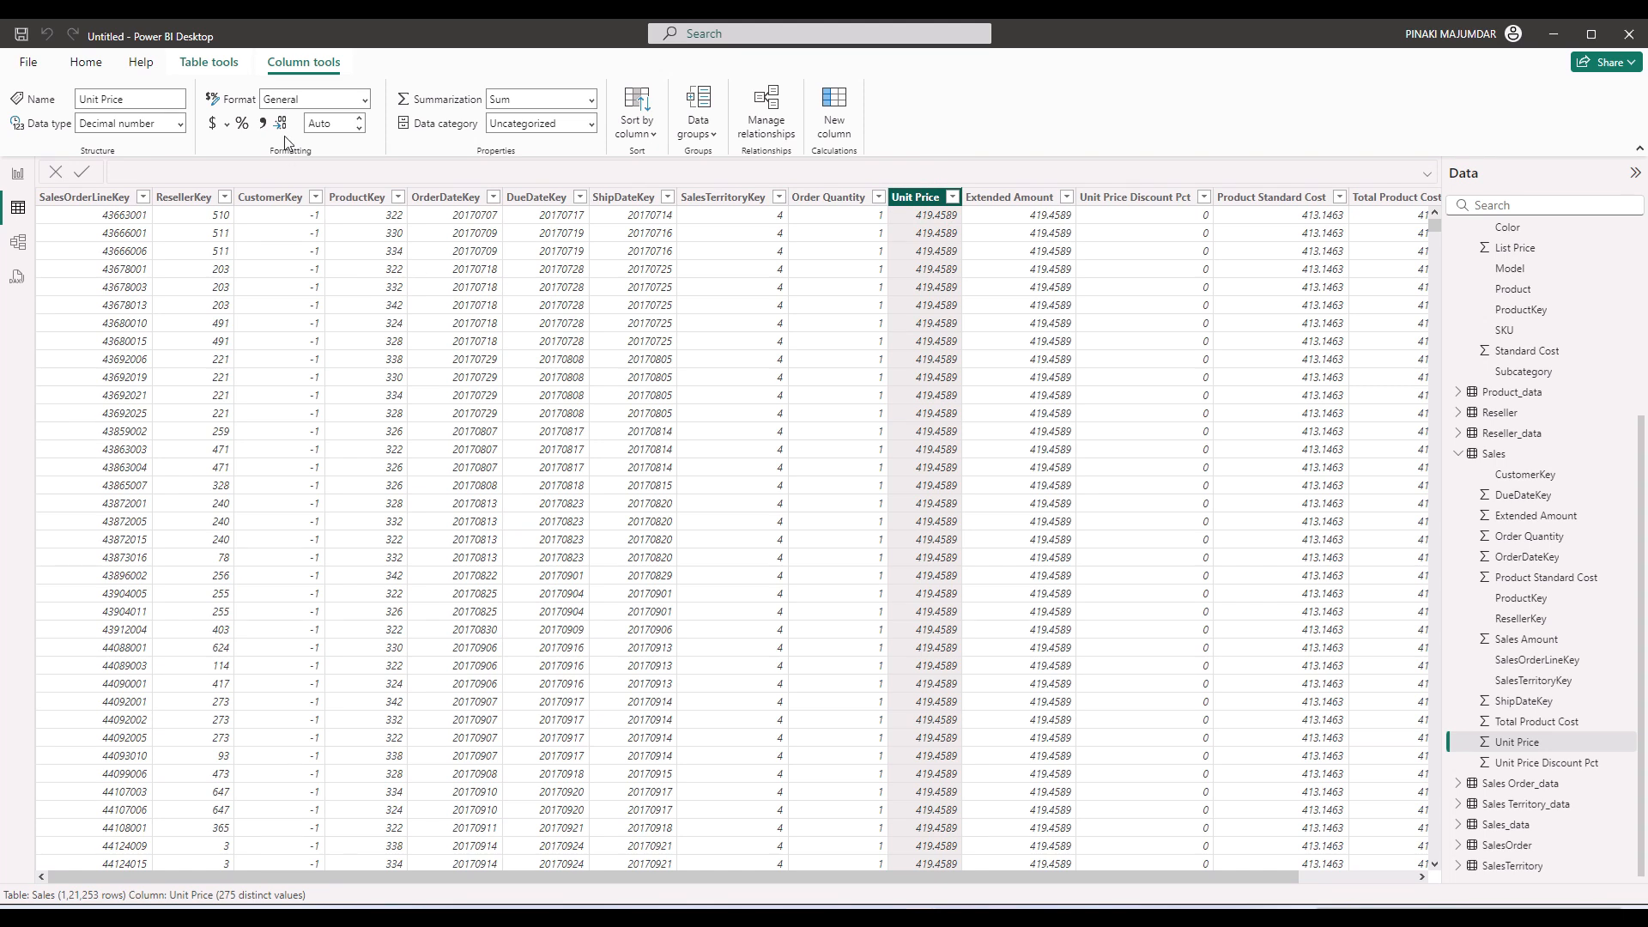
pyautogui.click(364, 99)
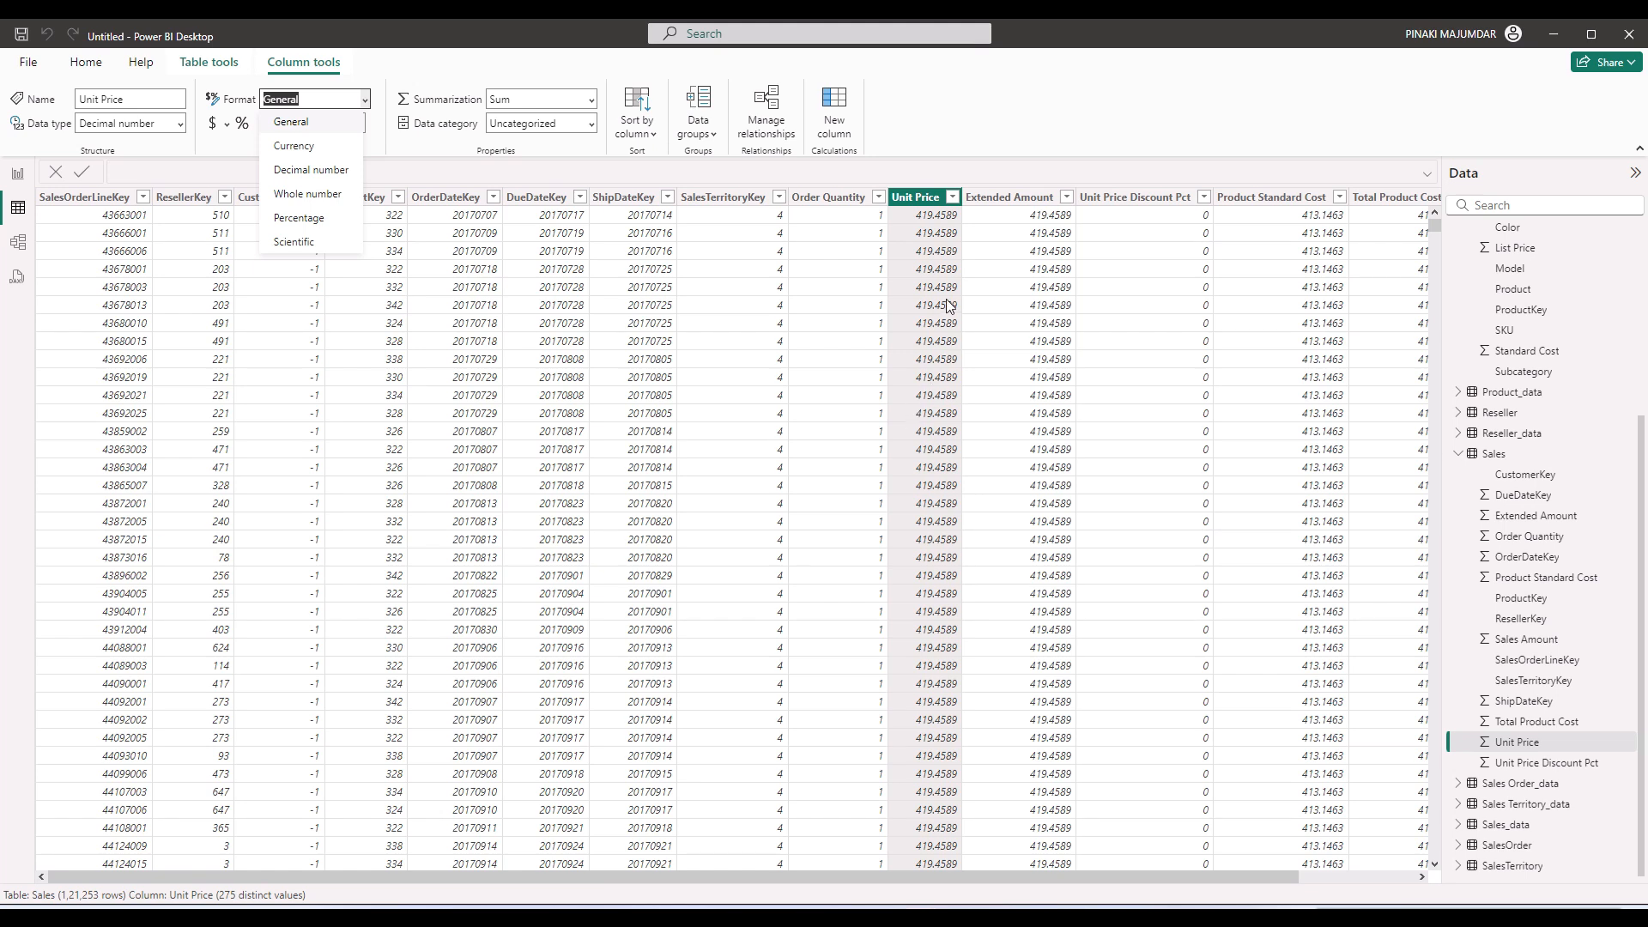
pyautogui.click(811, 200)
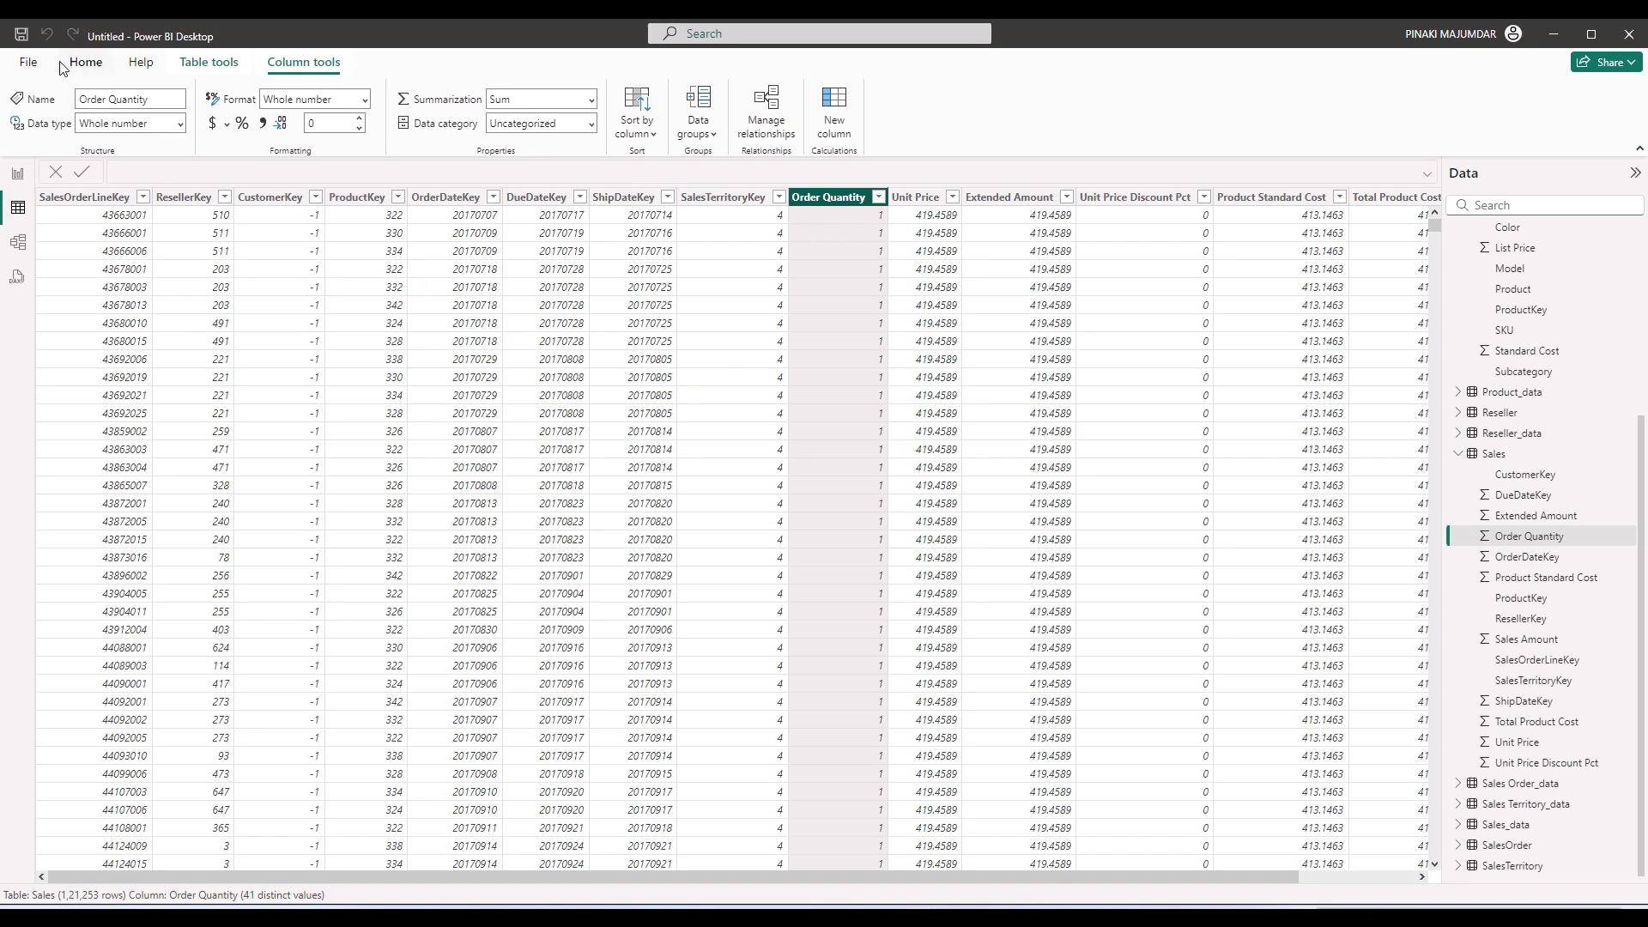
pyautogui.click(24, 249)
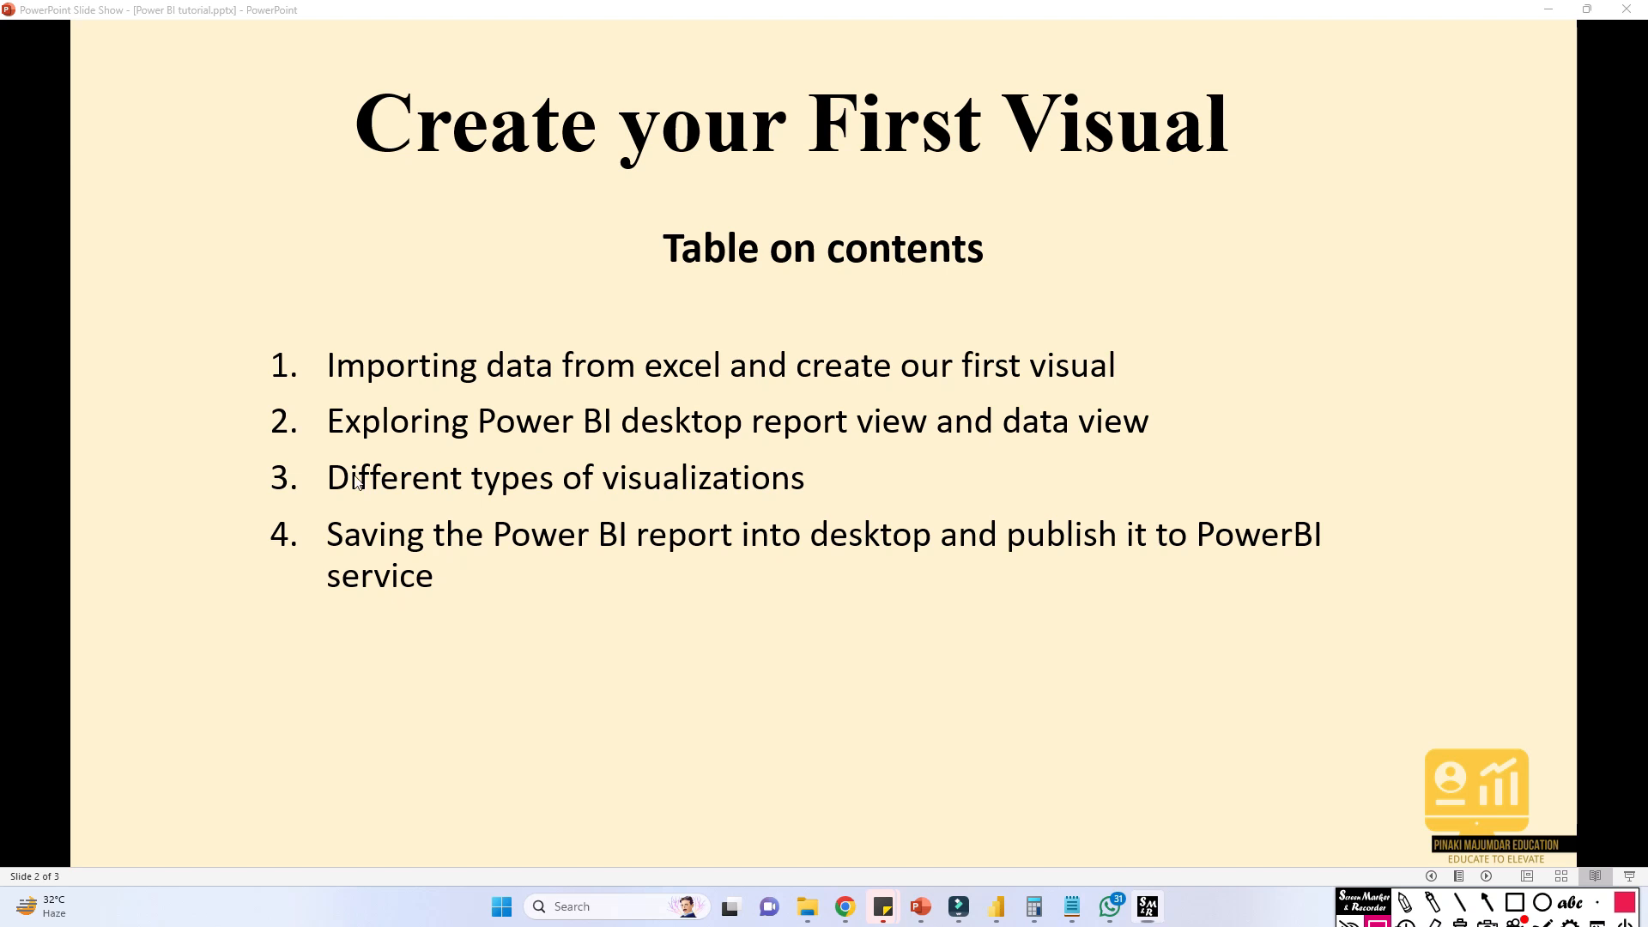
pyautogui.moveTo(236, 445); pyautogui.dragTo(838, 519)
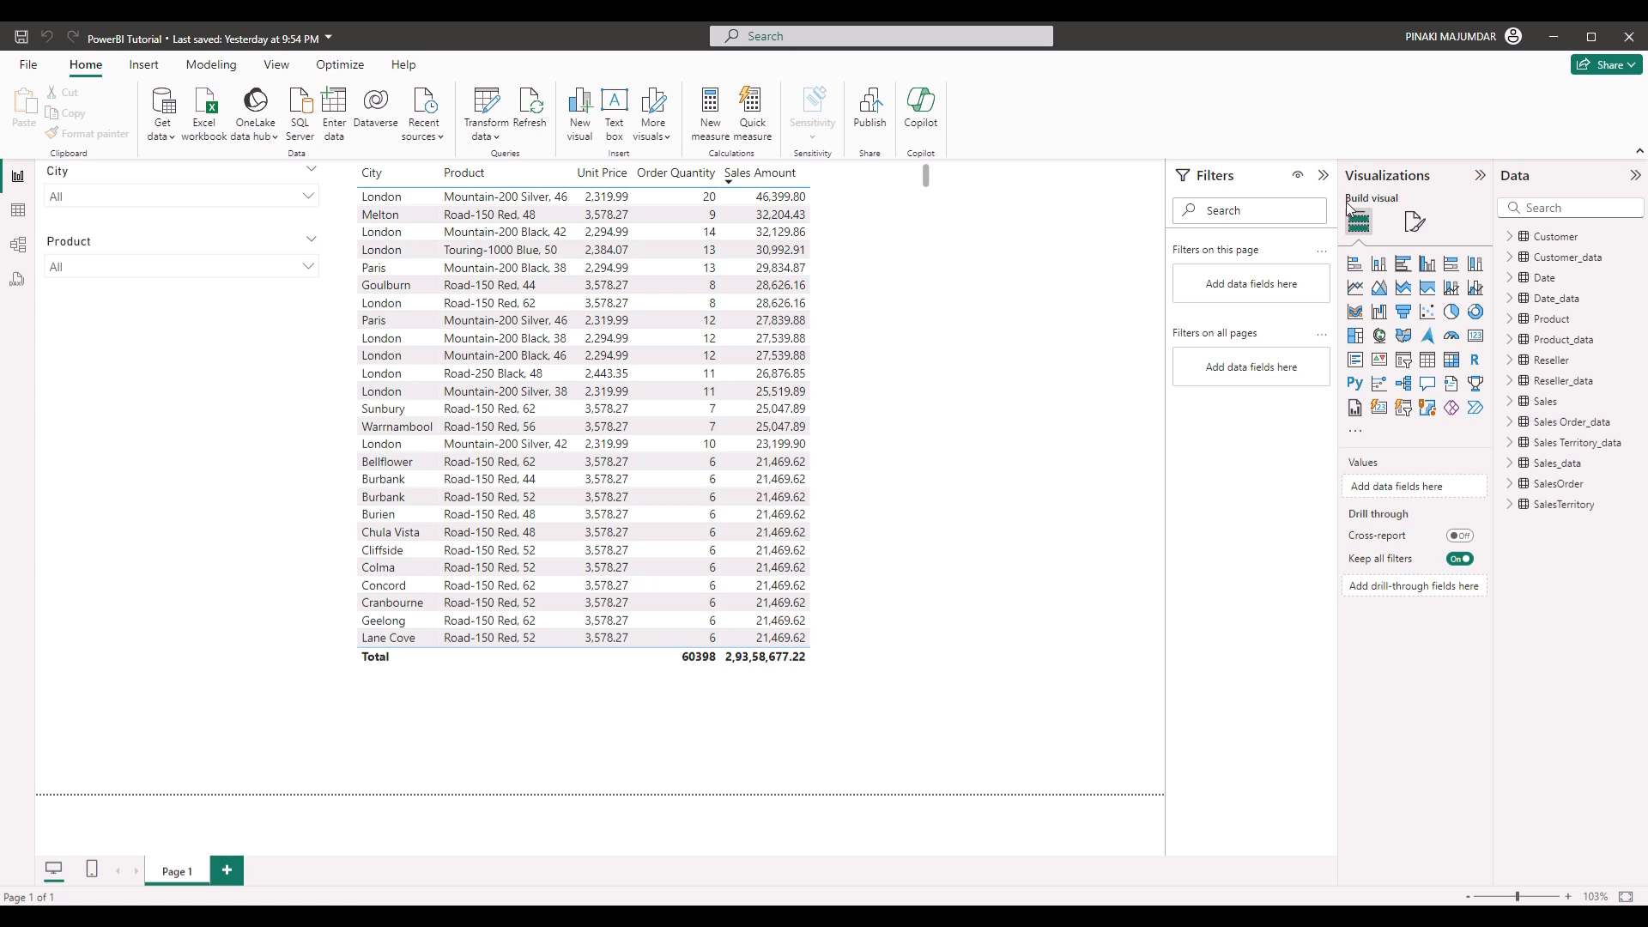
pyautogui.moveTo(1339, 157)
pyautogui.mouseDown()
pyautogui.moveTo(1385, 276)
pyautogui.moveTo(1502, 467)
pyautogui.mouseUp()
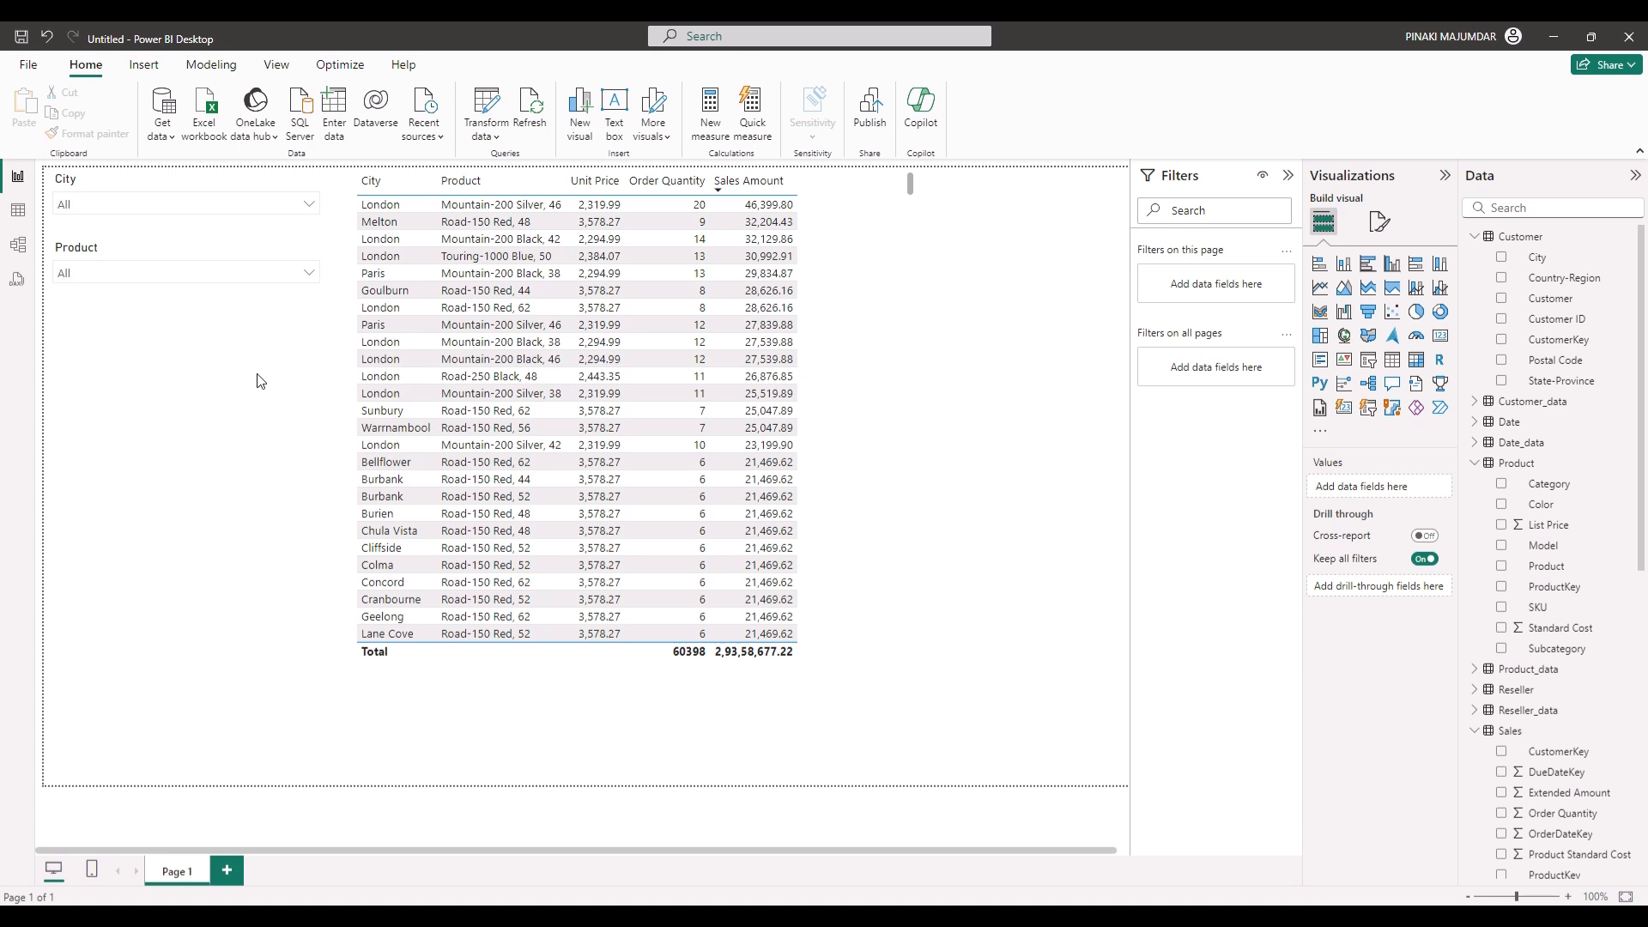
# Save the report as "PowerBI Tutorial" in the Power BI folder in .pbix format.
pyautogui.click(33, 68)
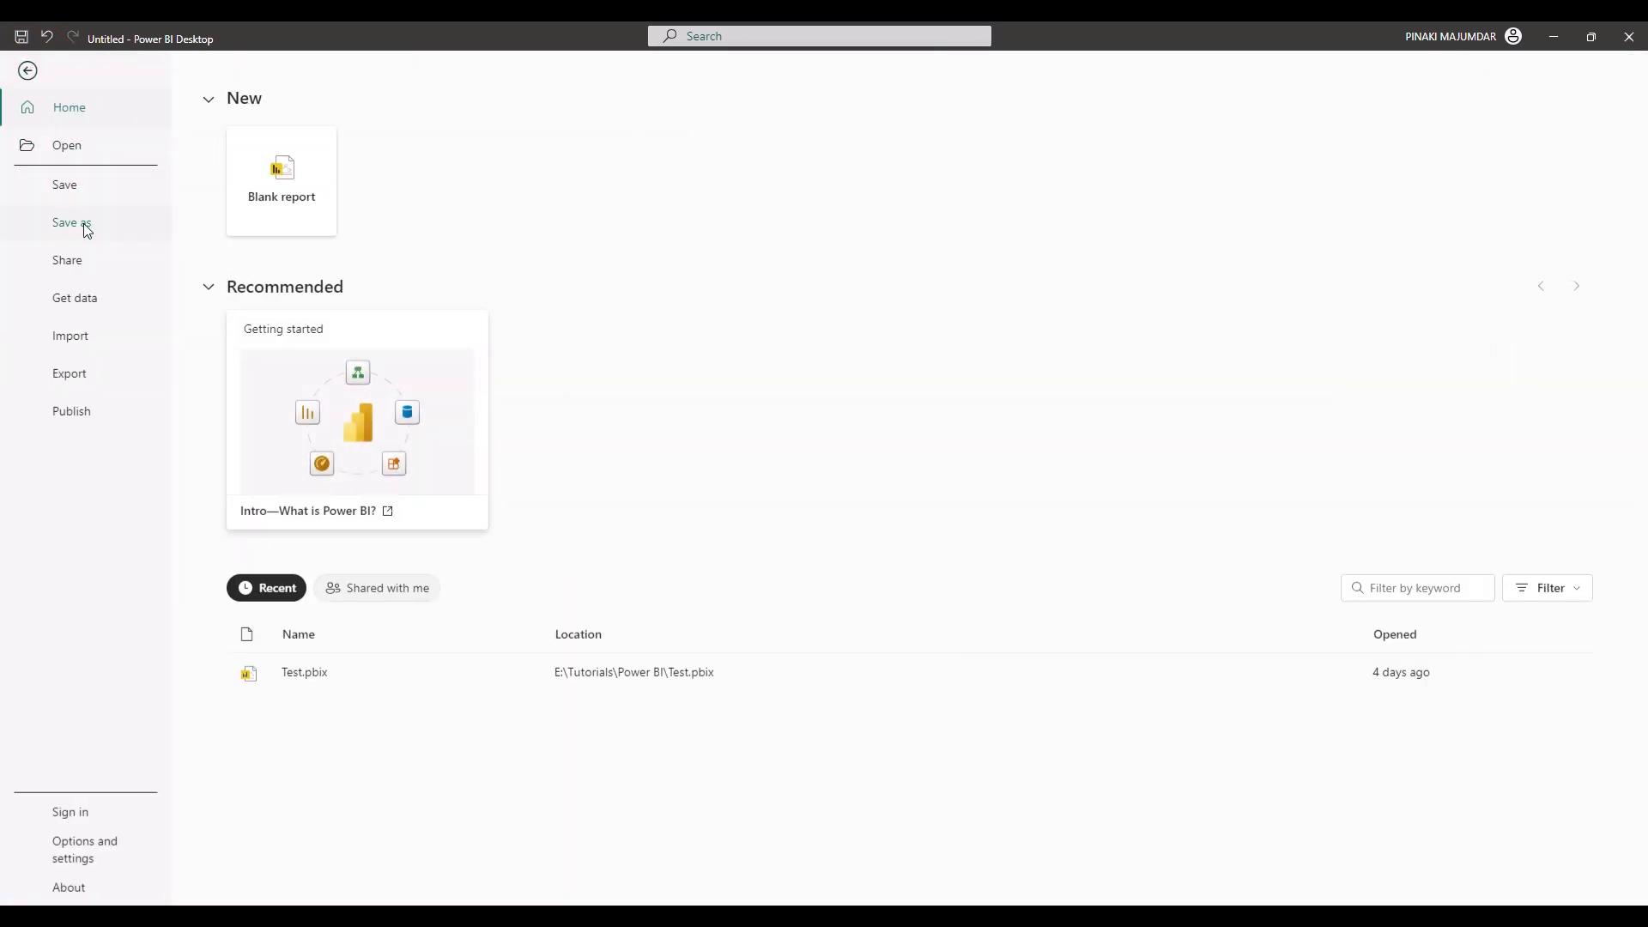
pyautogui.click(82, 225)
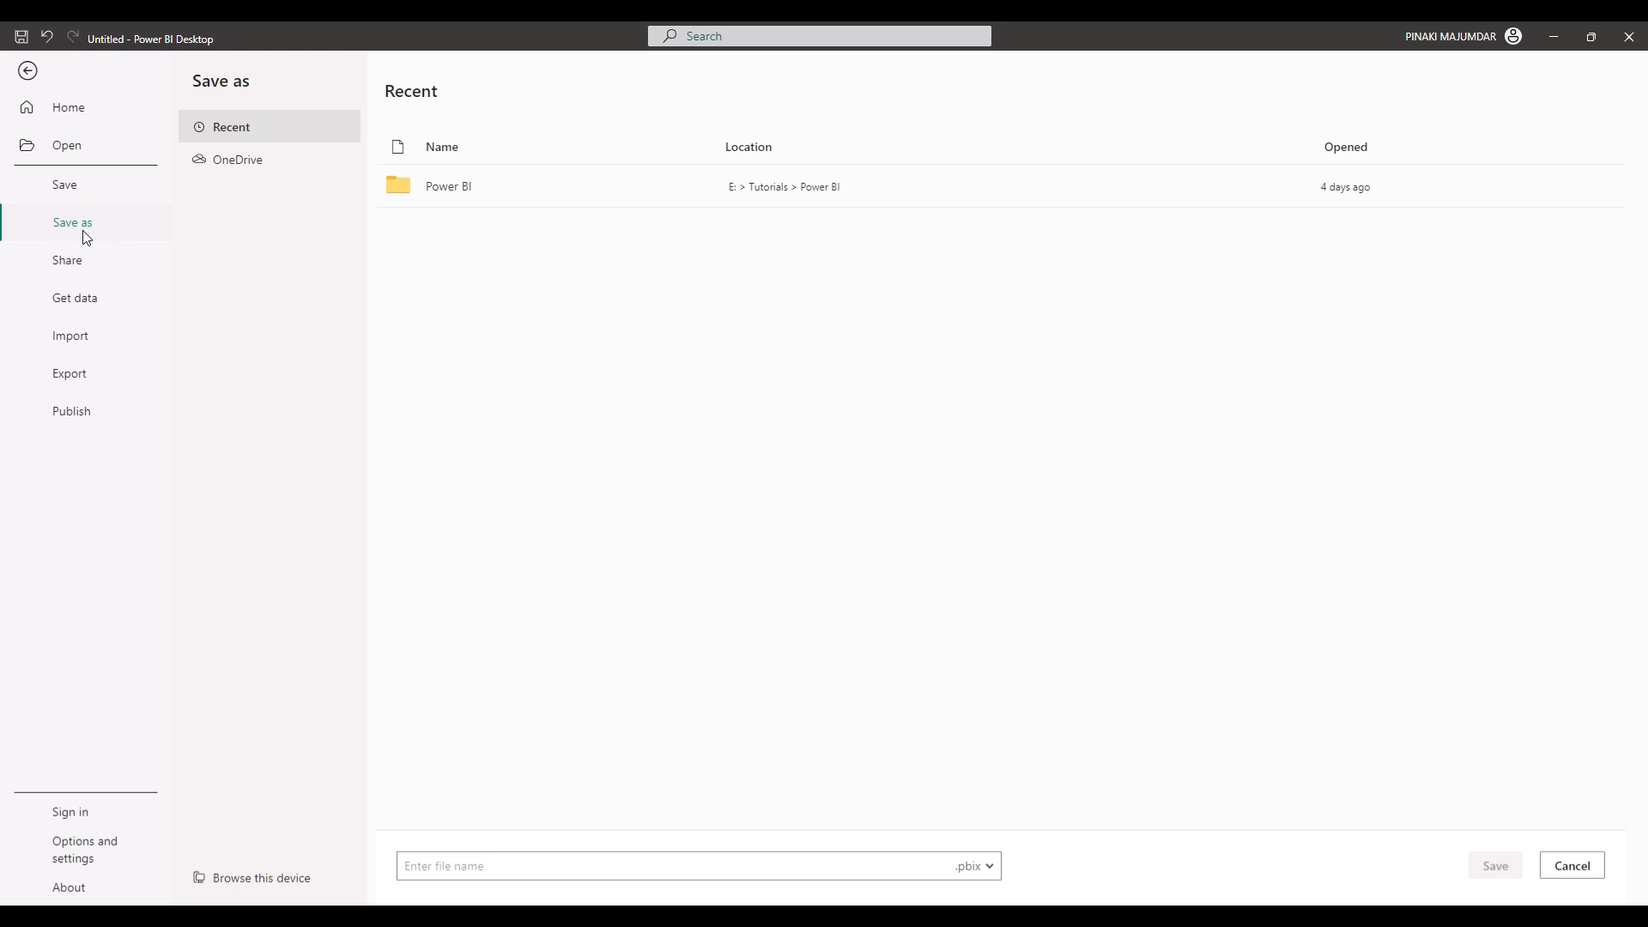
pyautogui.click(460, 183)
pyautogui.click(493, 874)
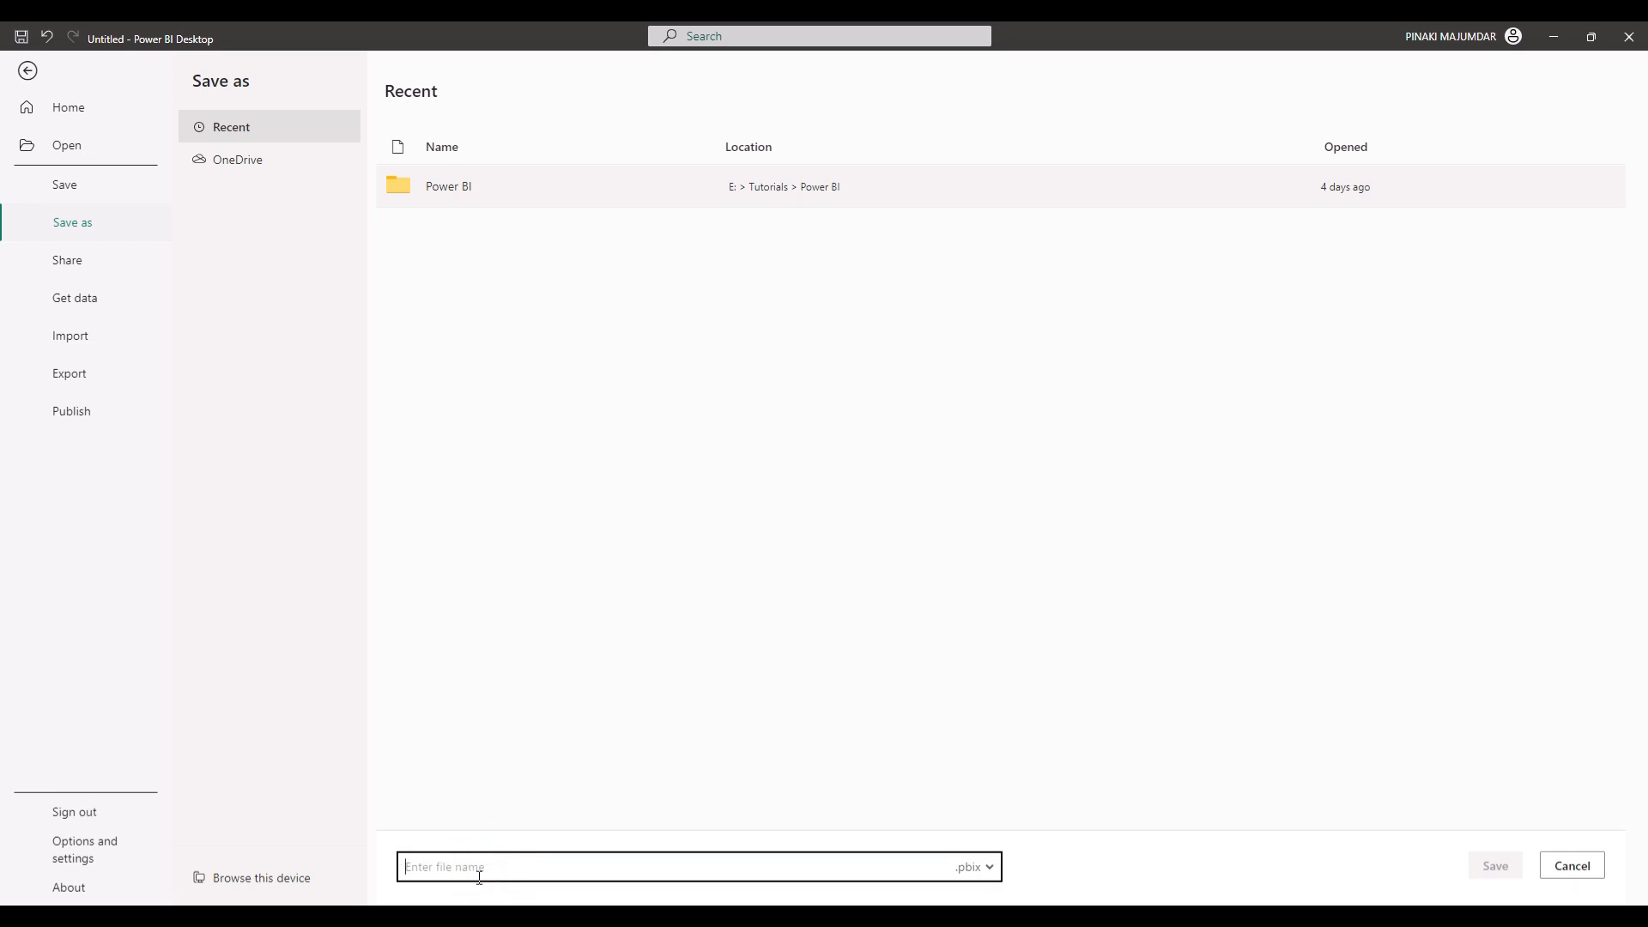
pyautogui.write('PowerBI')
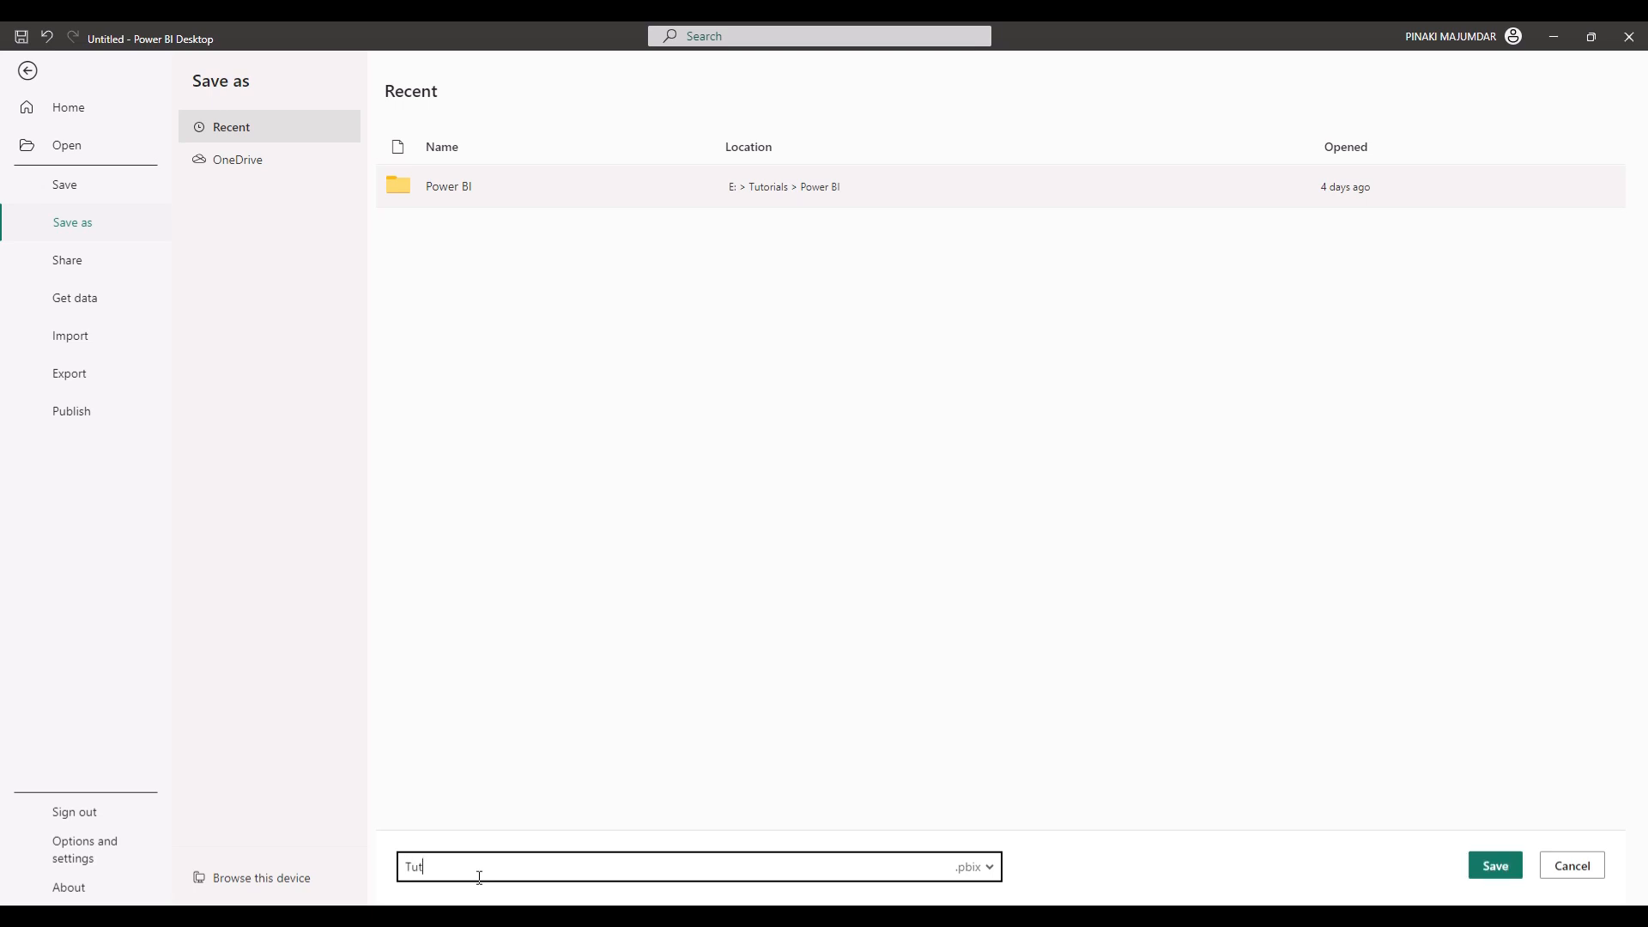
pyautogui.write(' Tutorial')
pyautogui.press('Return')
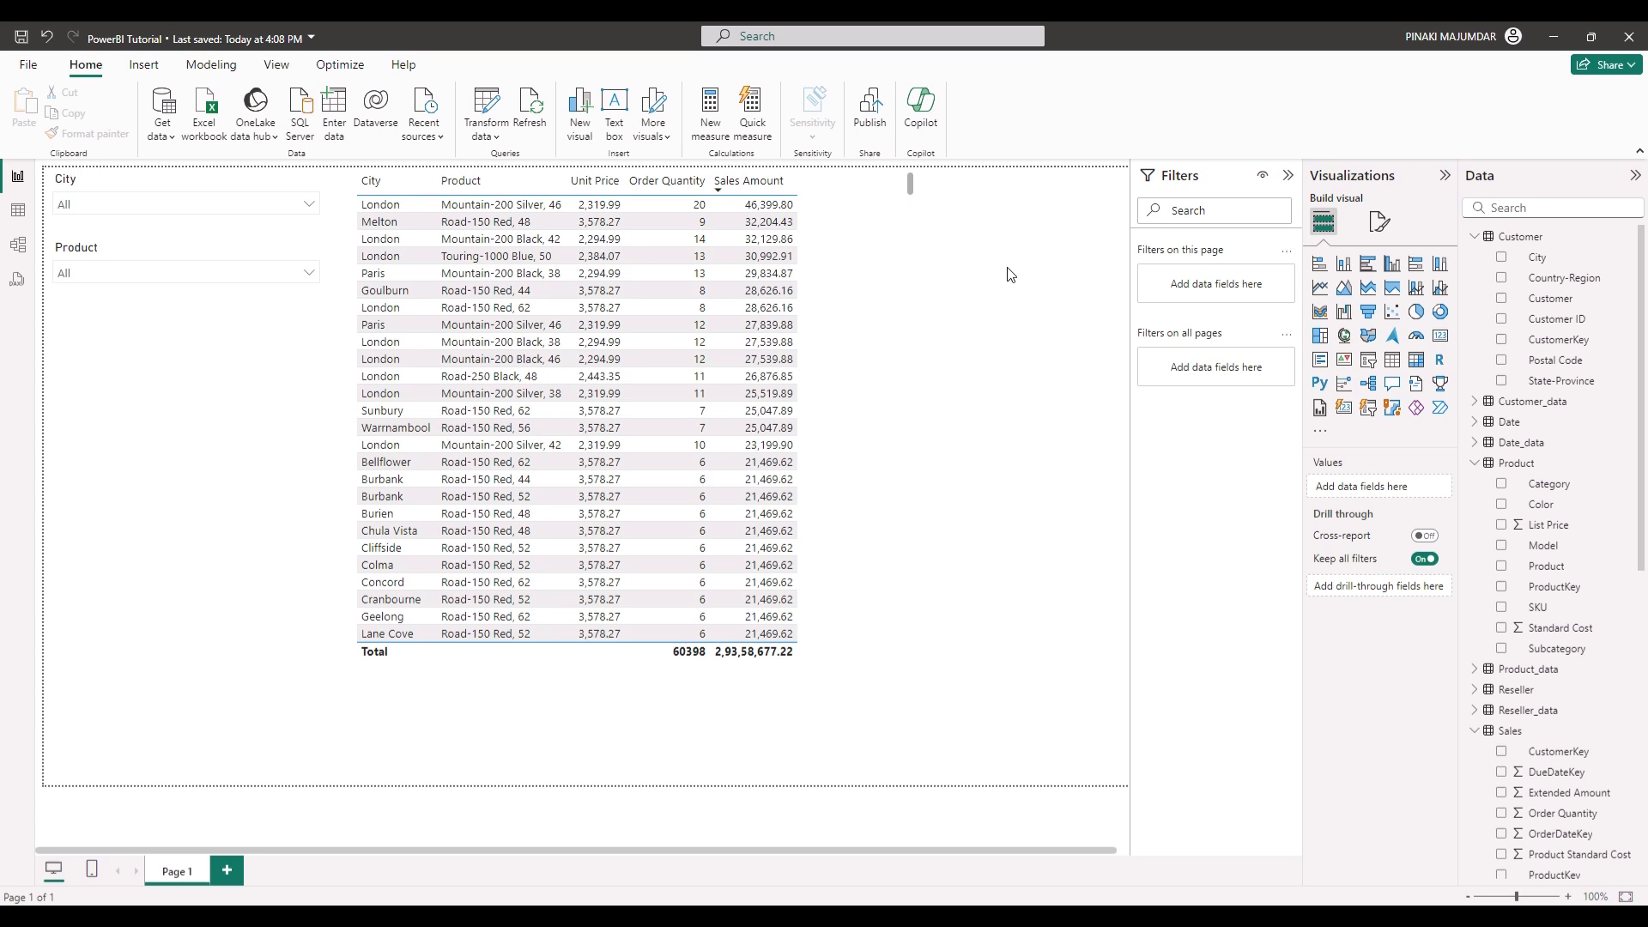
# Publish the report to the PowerBI Training workspace, saving the pending changes.
pyautogui.click(873, 114)
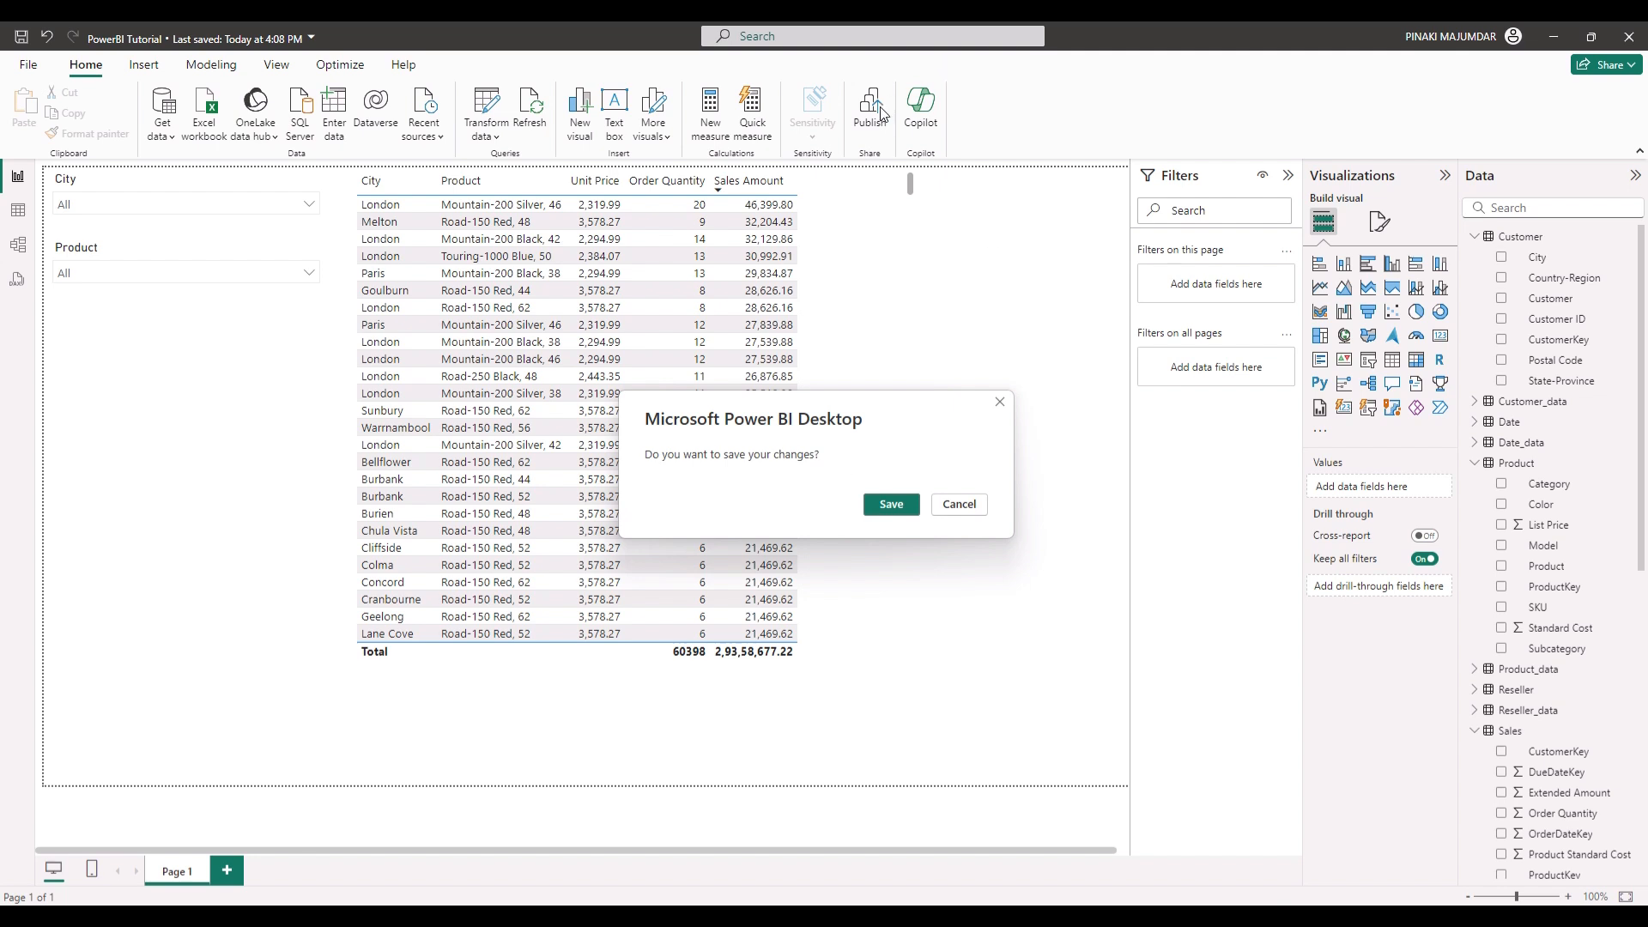
pyautogui.click(891, 508)
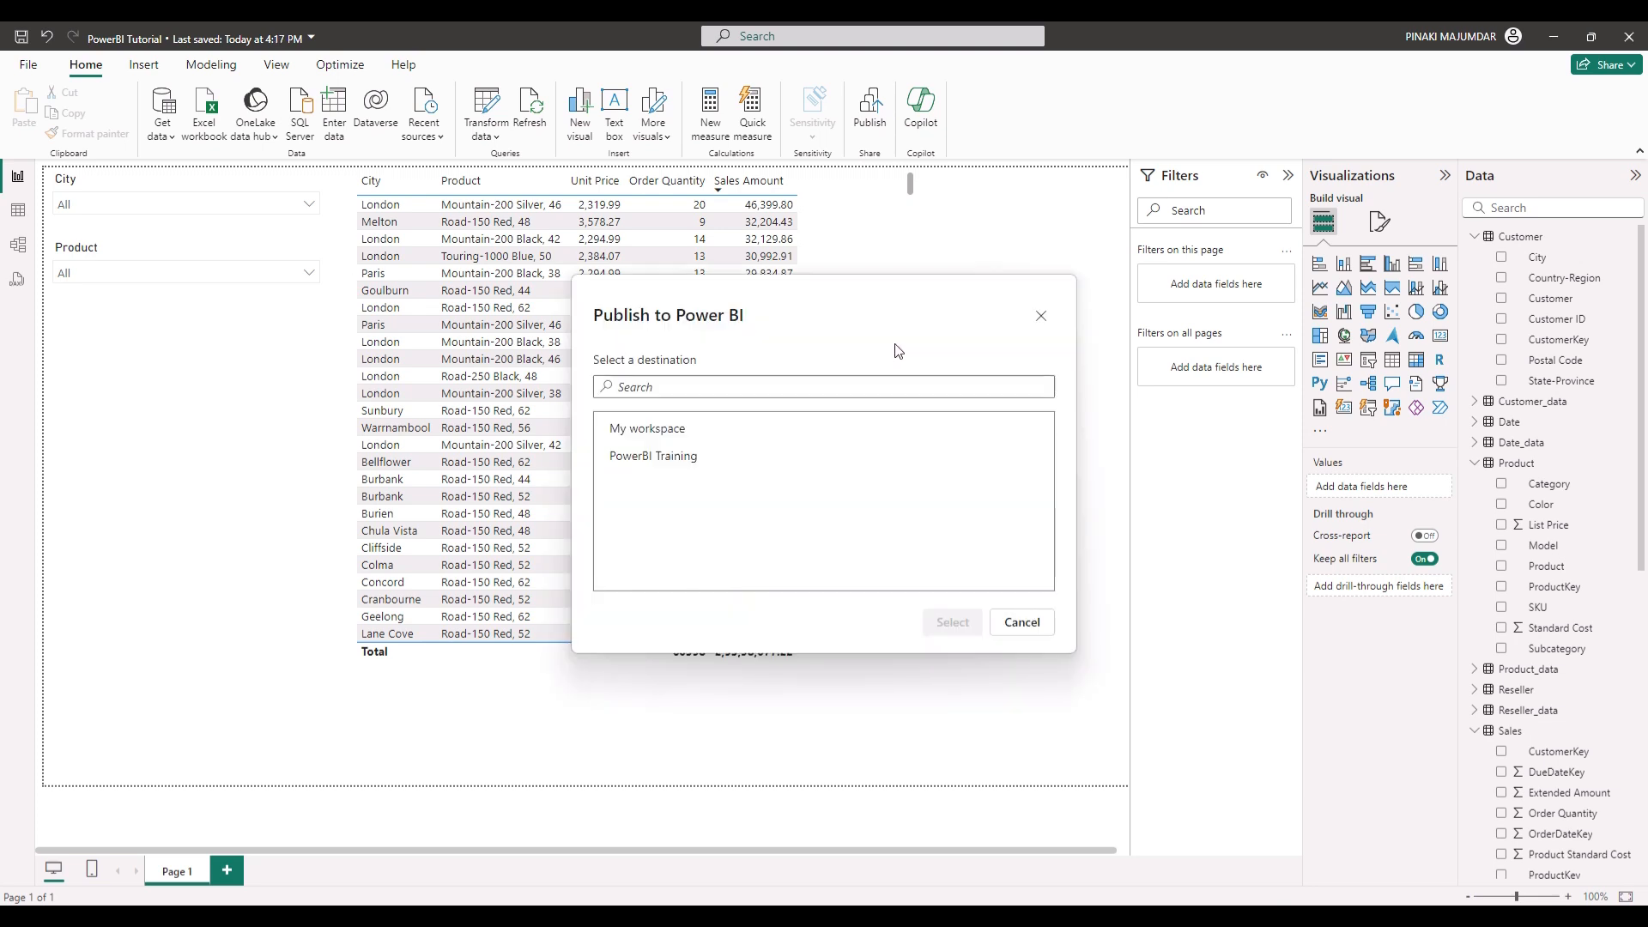
pyautogui.click(640, 462)
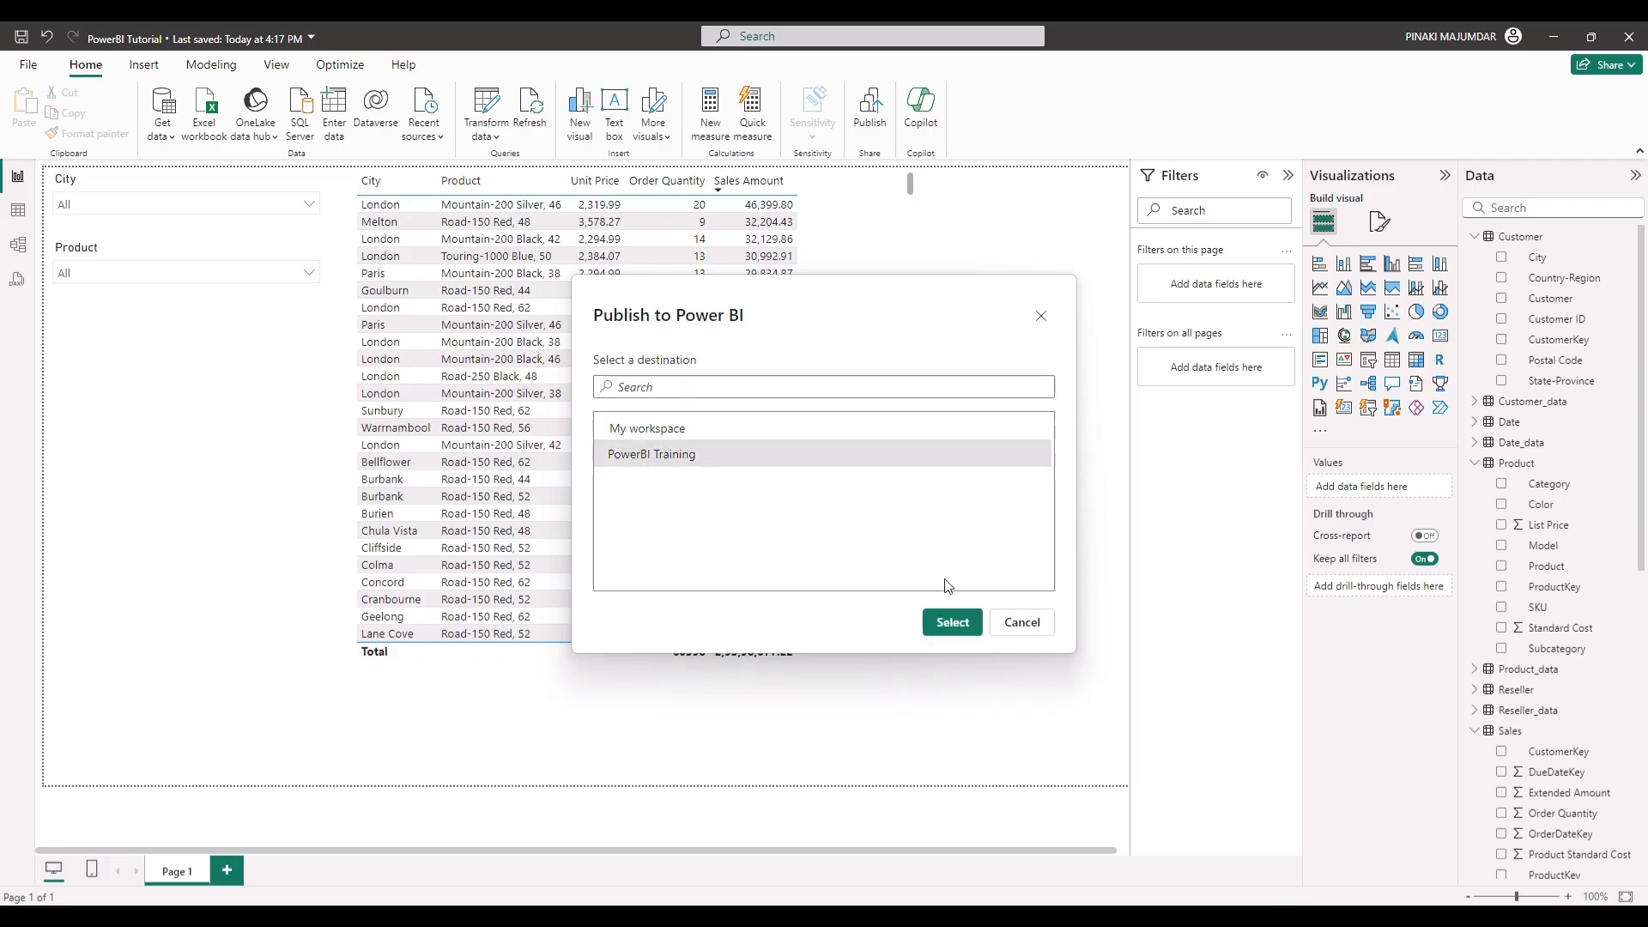
pyautogui.click(955, 625)
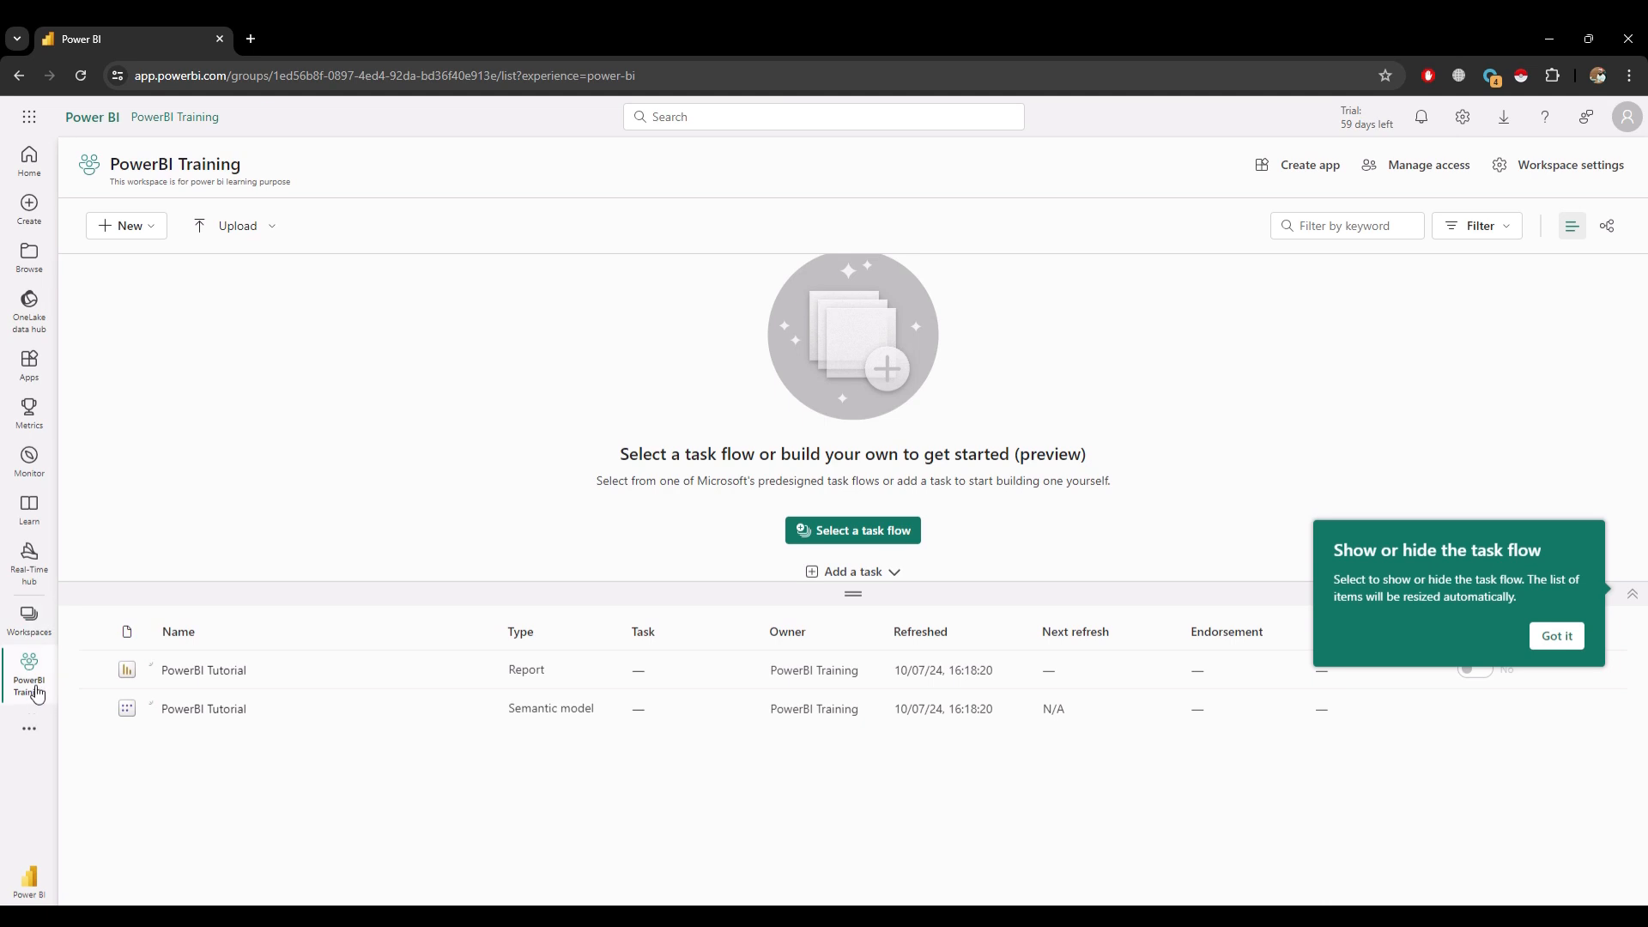
# In the Power BI service, open the published PowerBI Tutorial report from the PowerBI Training workspace and dismiss the PowerPoint tip.
pyautogui.click(30, 616)
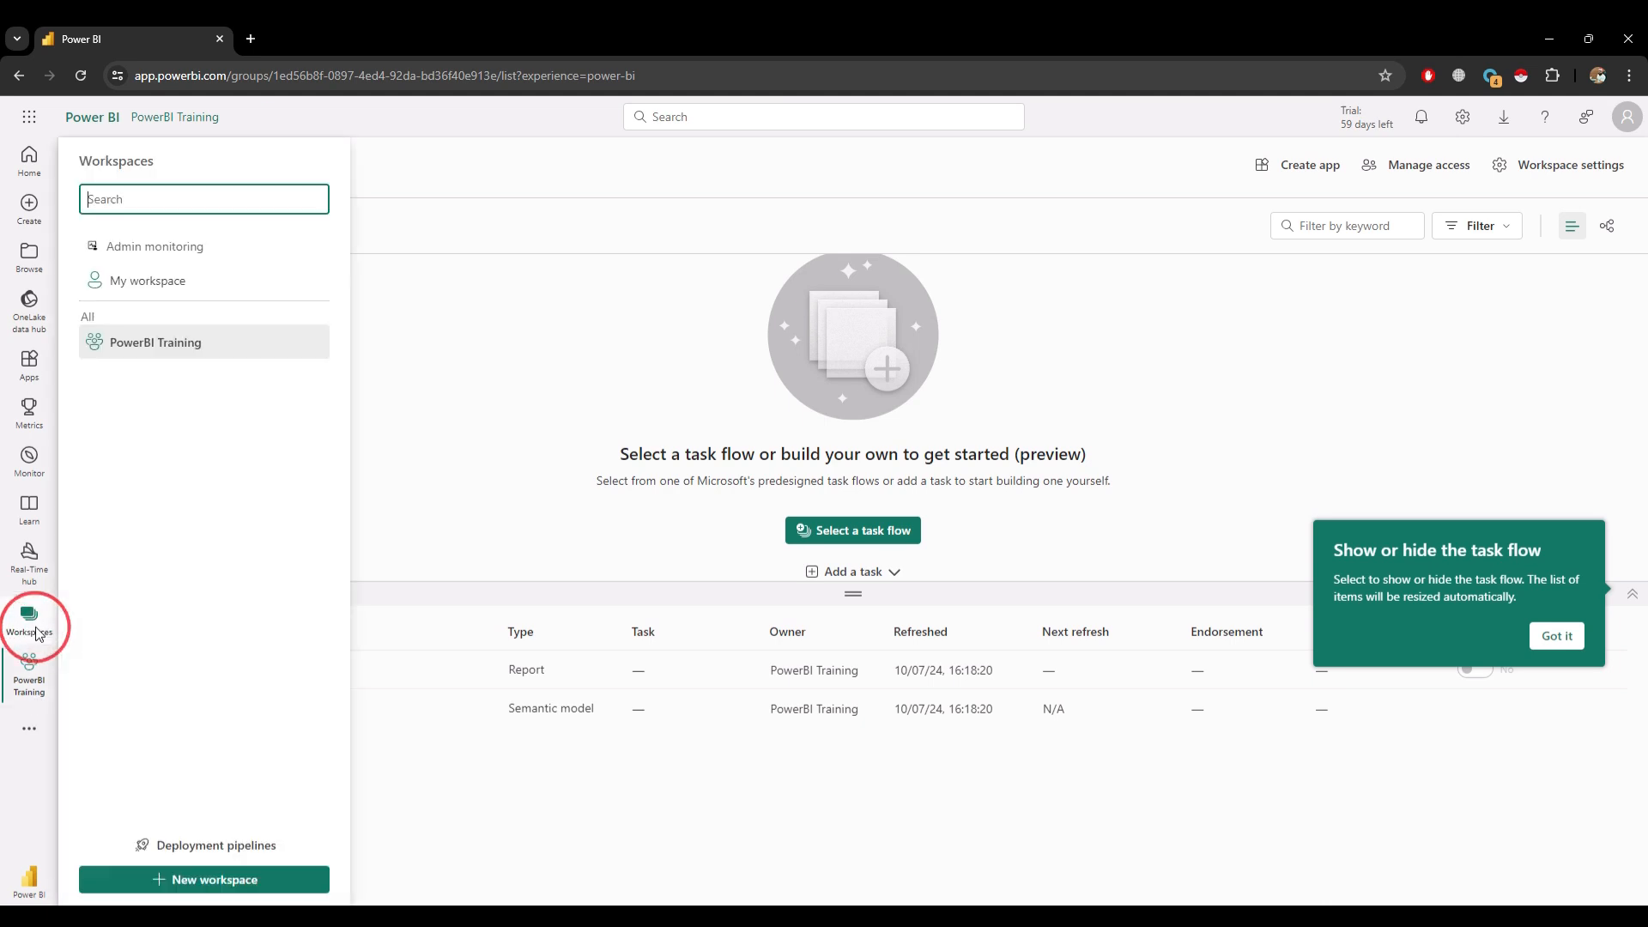
pyautogui.click(178, 344)
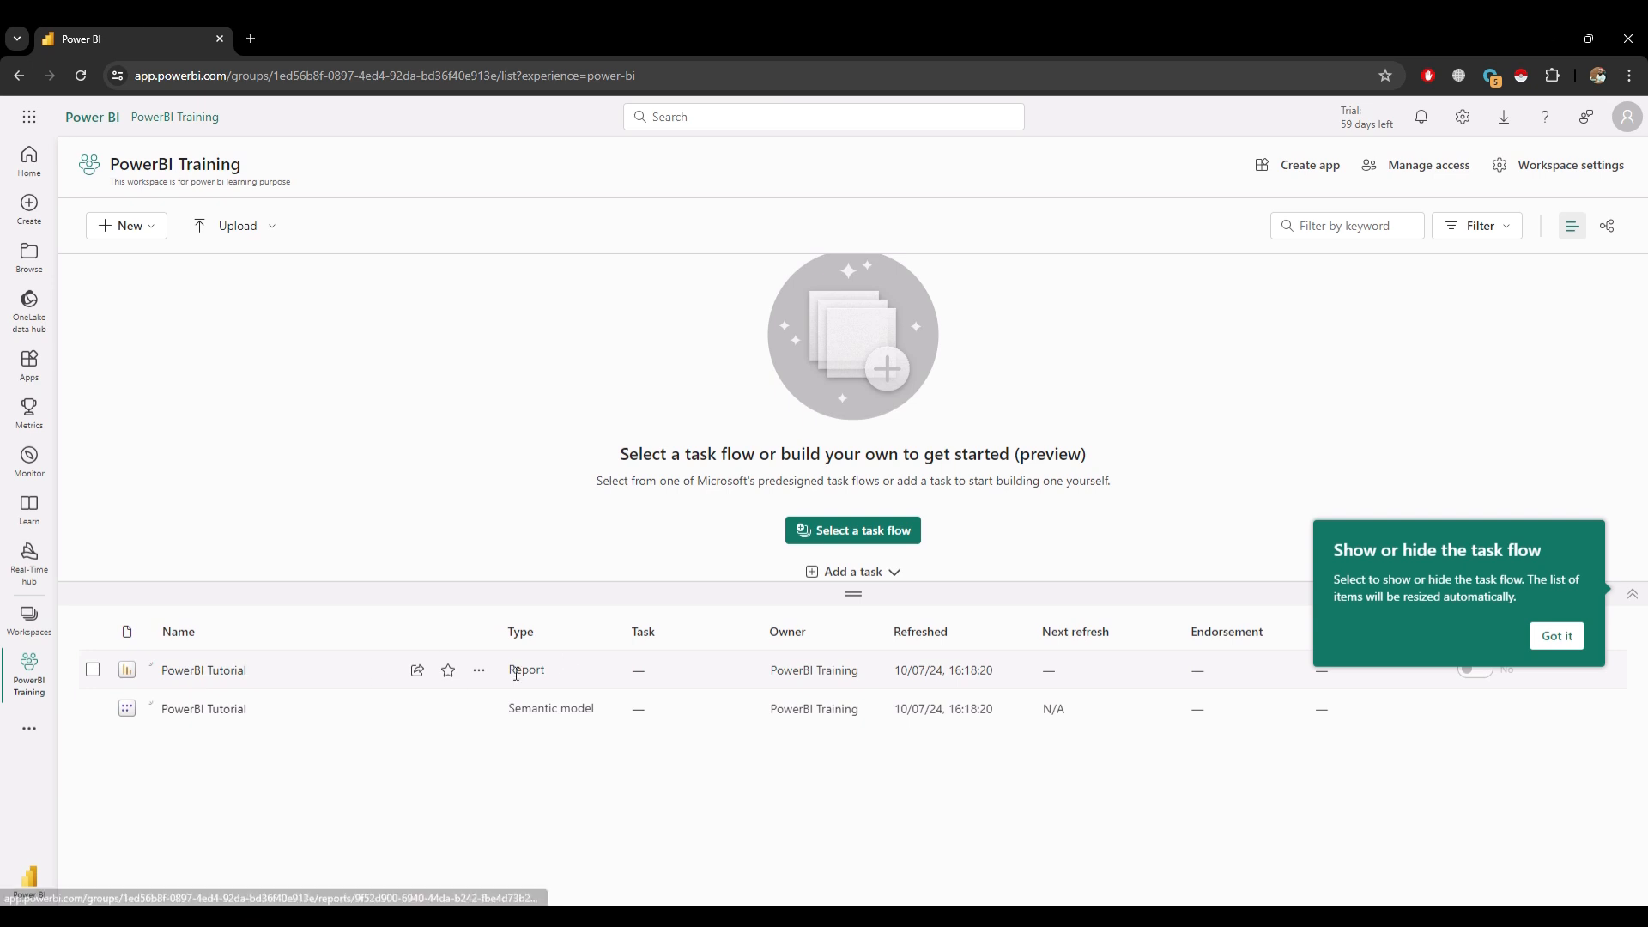
pyautogui.click(194, 671)
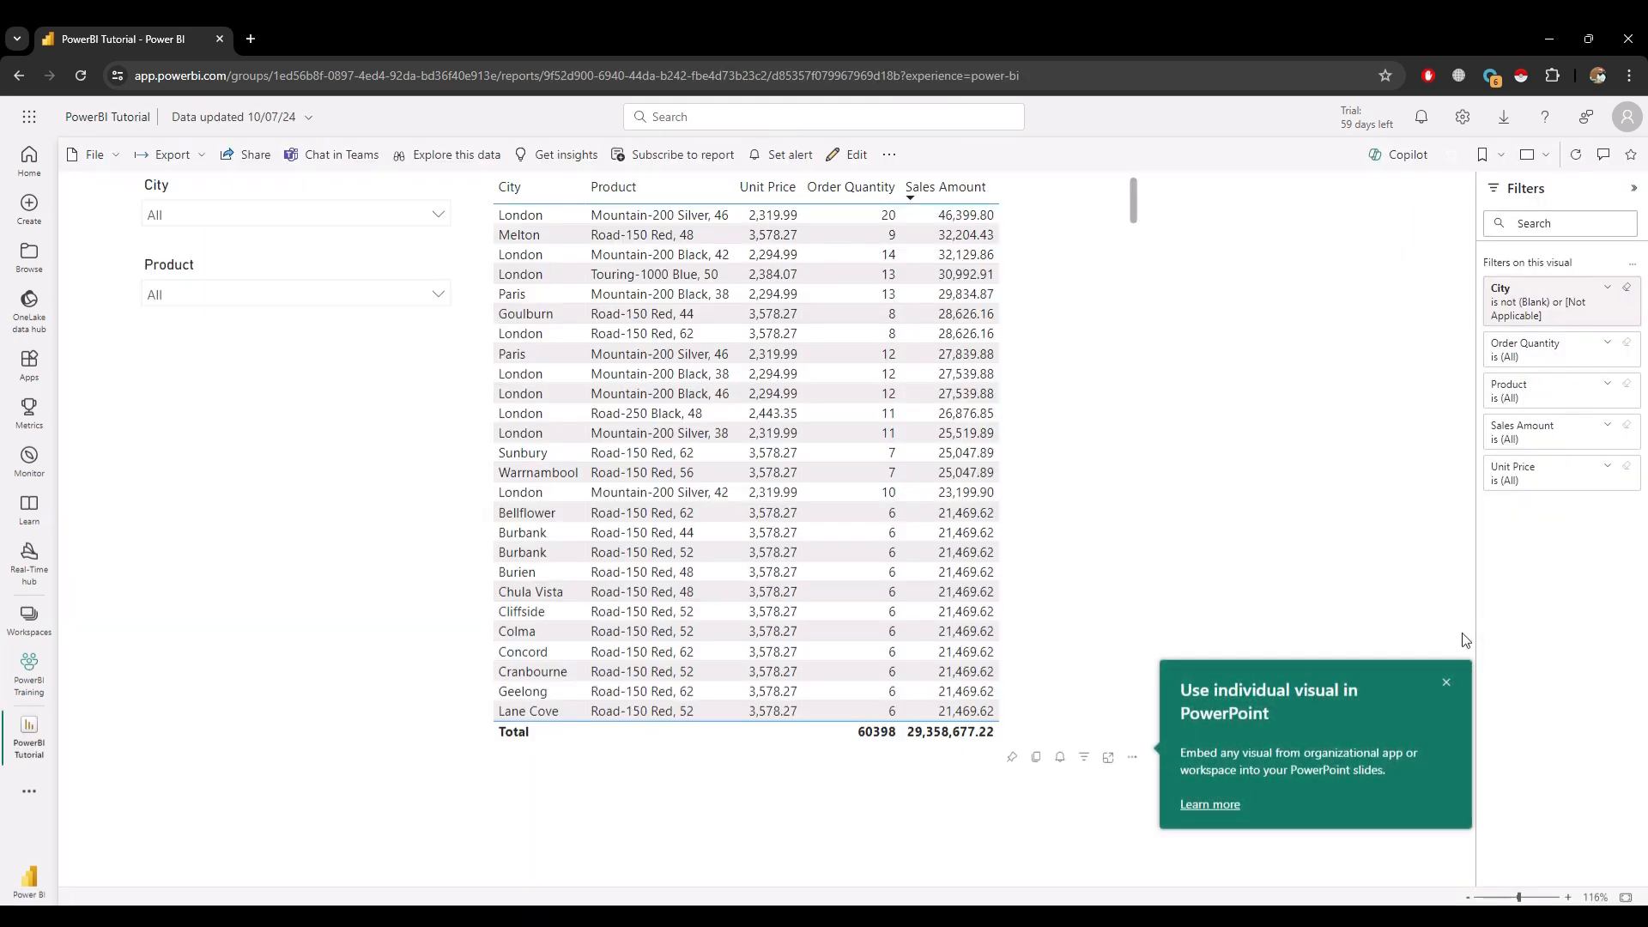
pyautogui.click(1449, 688)
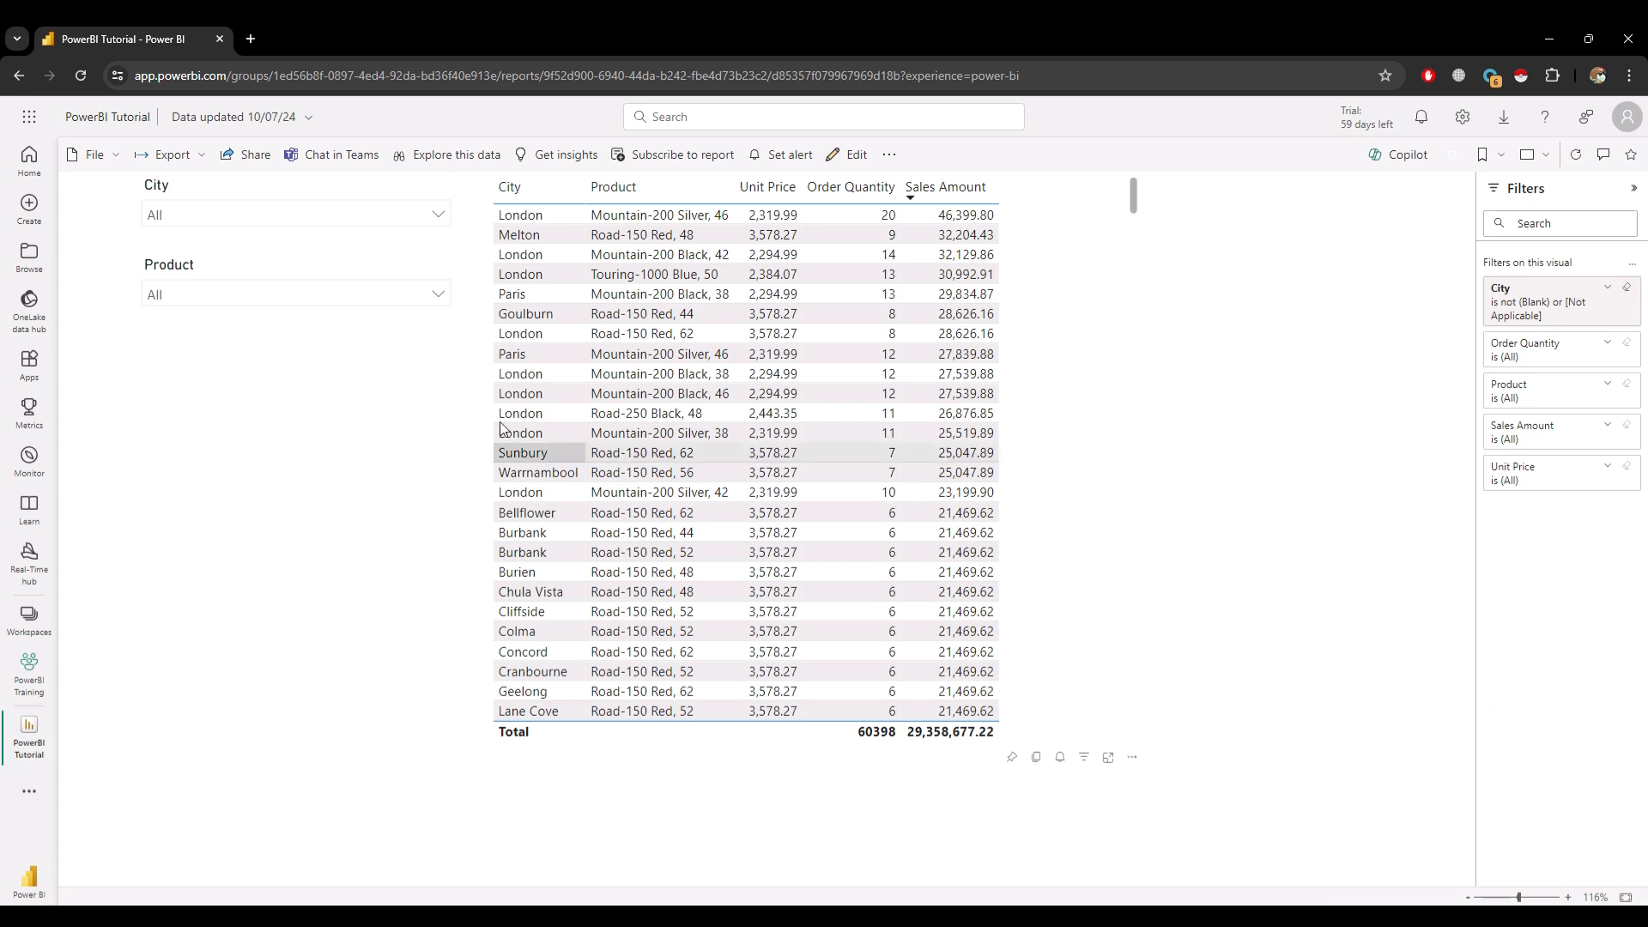
# Test the published report's City and Product slicers with different selections, including Barstow and Cable Lock.
pyautogui.click(302, 216)
pyautogui.click(206, 291)
pyautogui.click(249, 567)
pyautogui.click(303, 295)
pyautogui.click(185, 412)
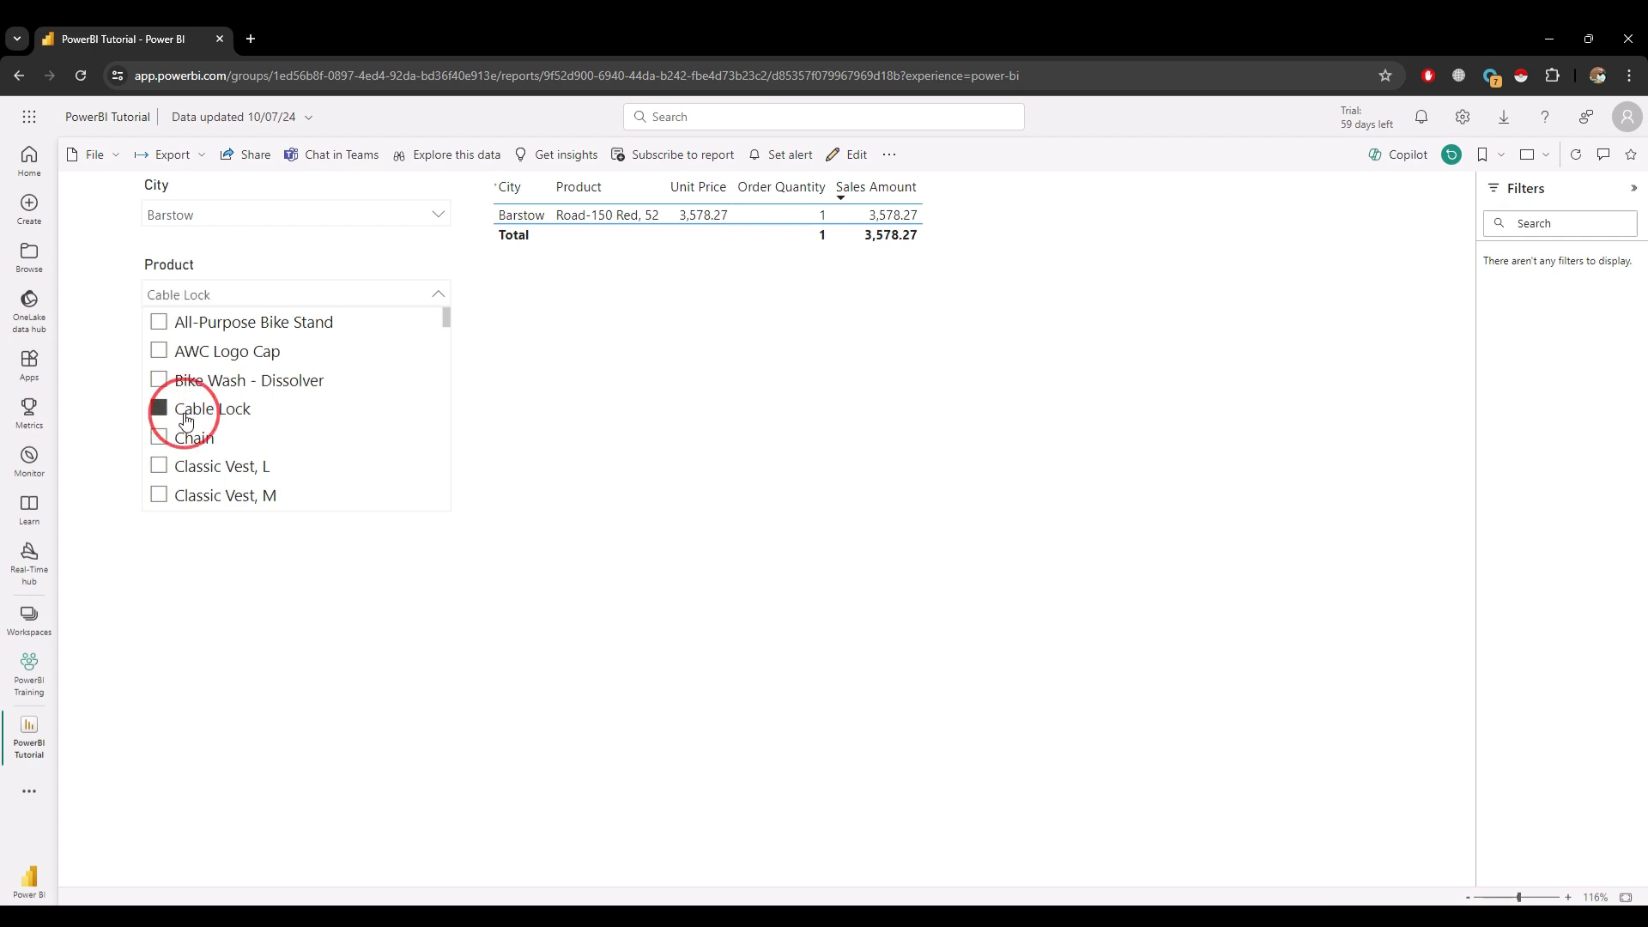
pyautogui.click(218, 633)
pyautogui.click(438, 267)
pyautogui.click(356, 218)
pyautogui.click(229, 375)
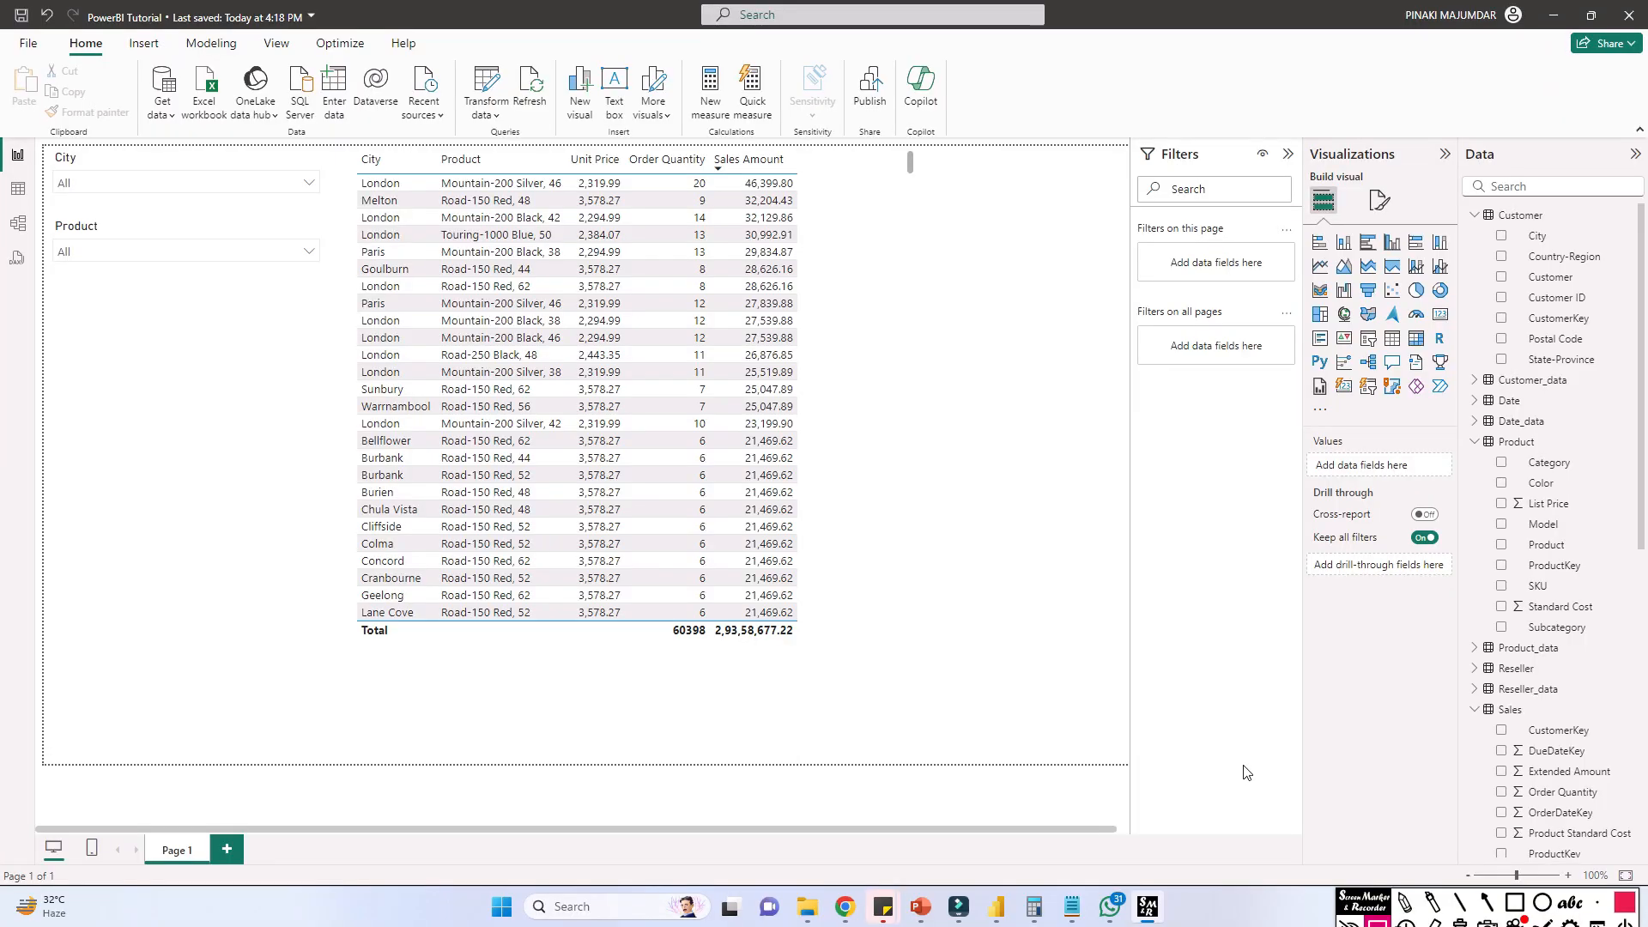